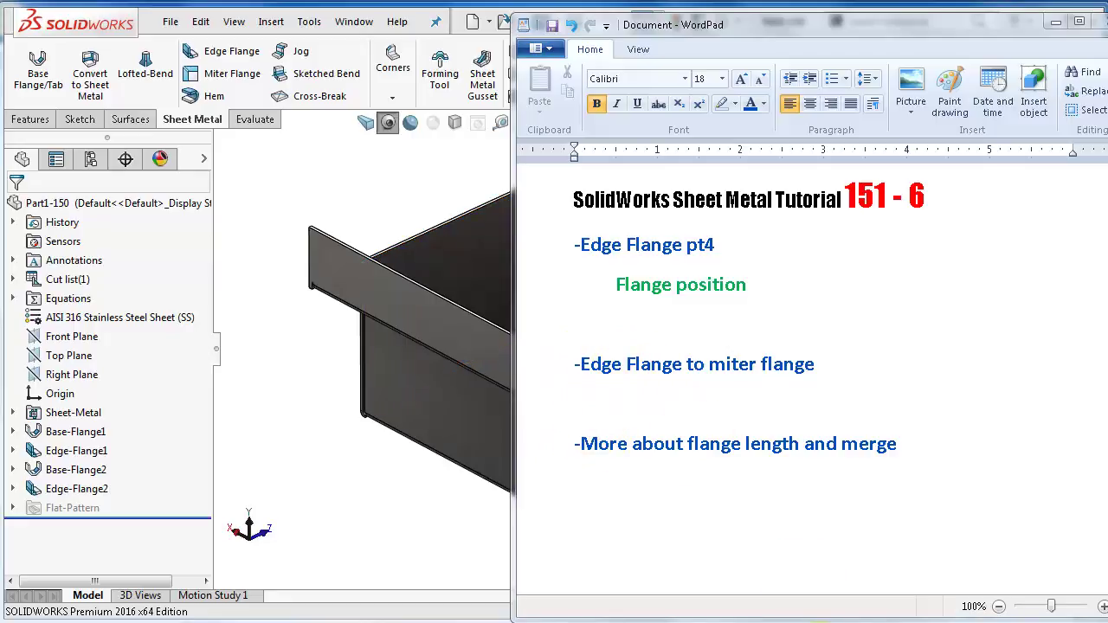
Switch from WordPad to SOLIDWORKS and open Edge-Flange1 of the sheet metal box for editing.
click(471, 549)
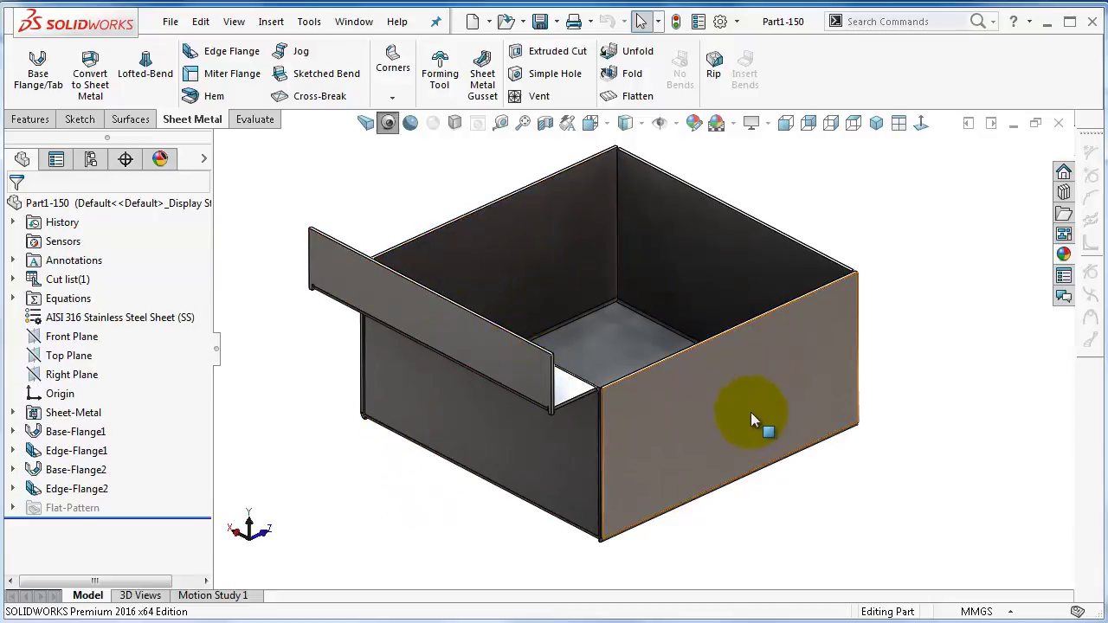
middle_drag(738, 421, 725, 412)
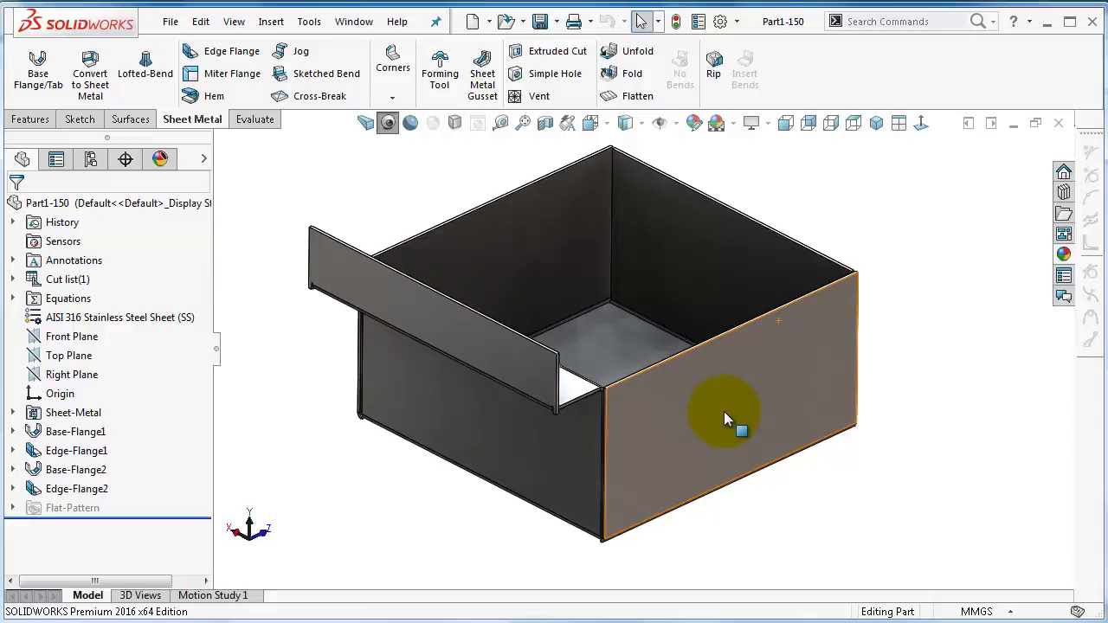
mouse_move(540, 286)
middle_down()
mouse_move(915, 342)
mouse_move(909, 333)
mouse_move(795, 453)
mouse_move(699, 403)
middle_up()
scroll(686, 390, down, 5)
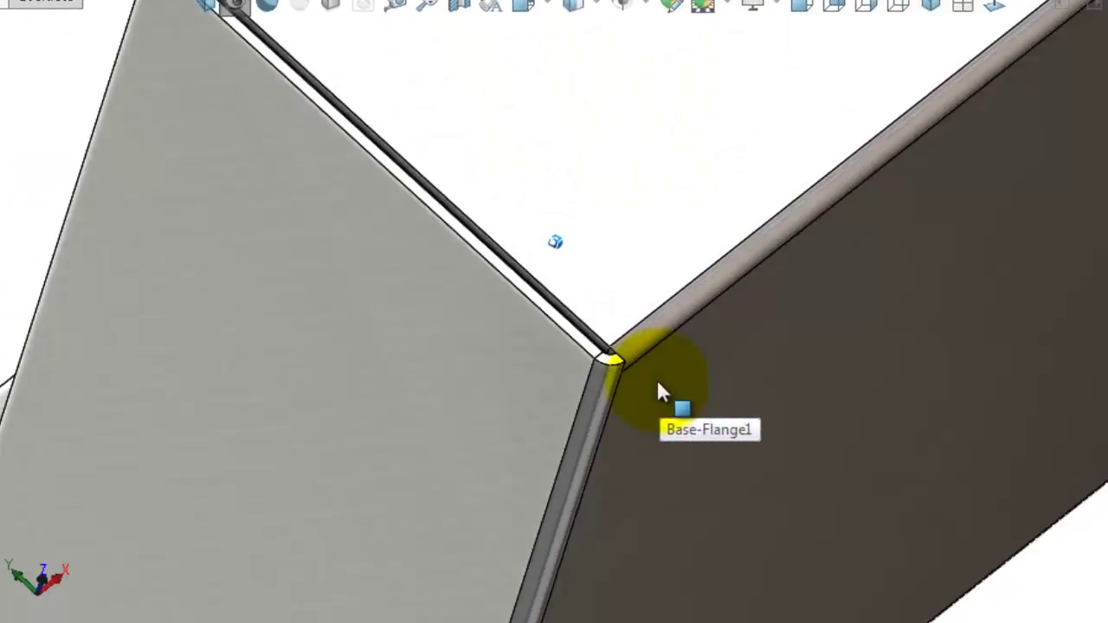
middle_drag(657, 384, 647, 321)
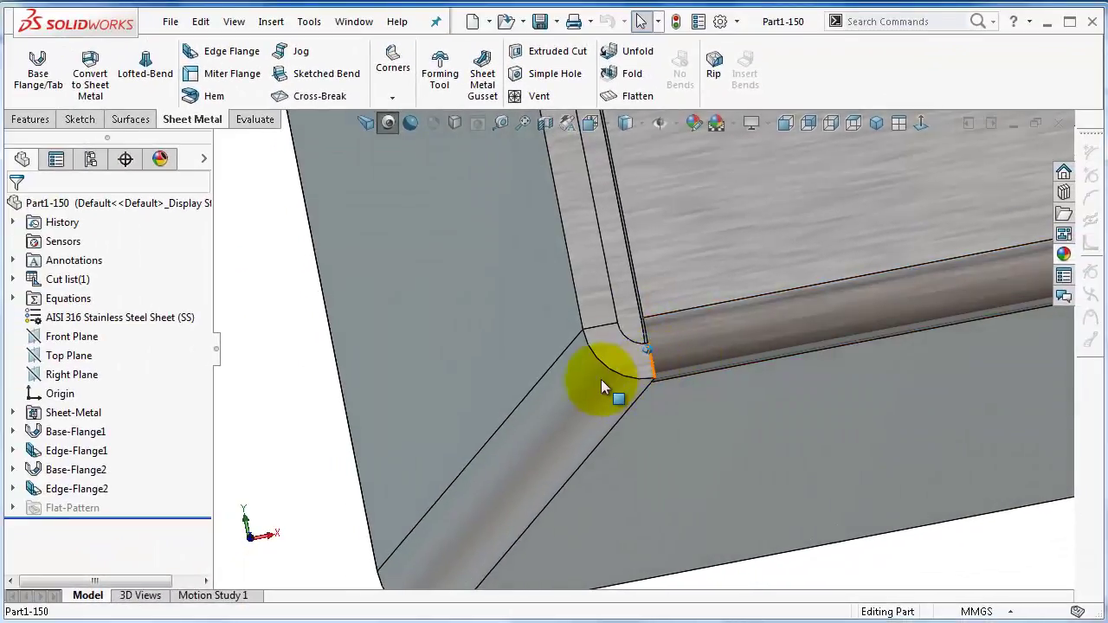
click(95, 458)
click(112, 407)
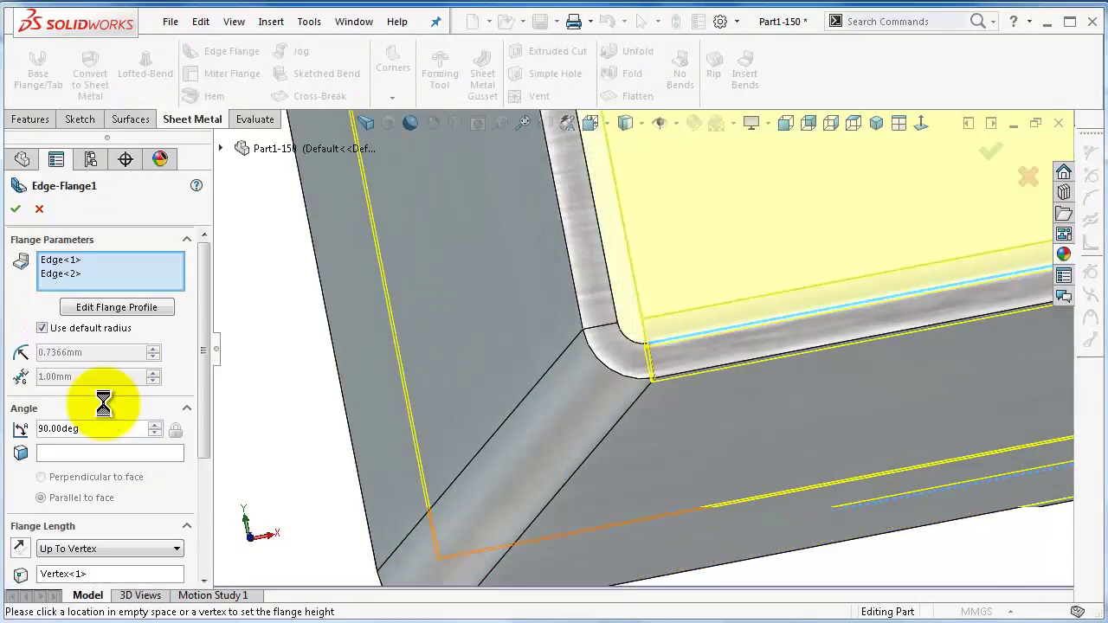
Examine how the Material Inside flange position places the Edge-Flange1 preview at the box's lower corner.
drag(204, 363, 209, 497)
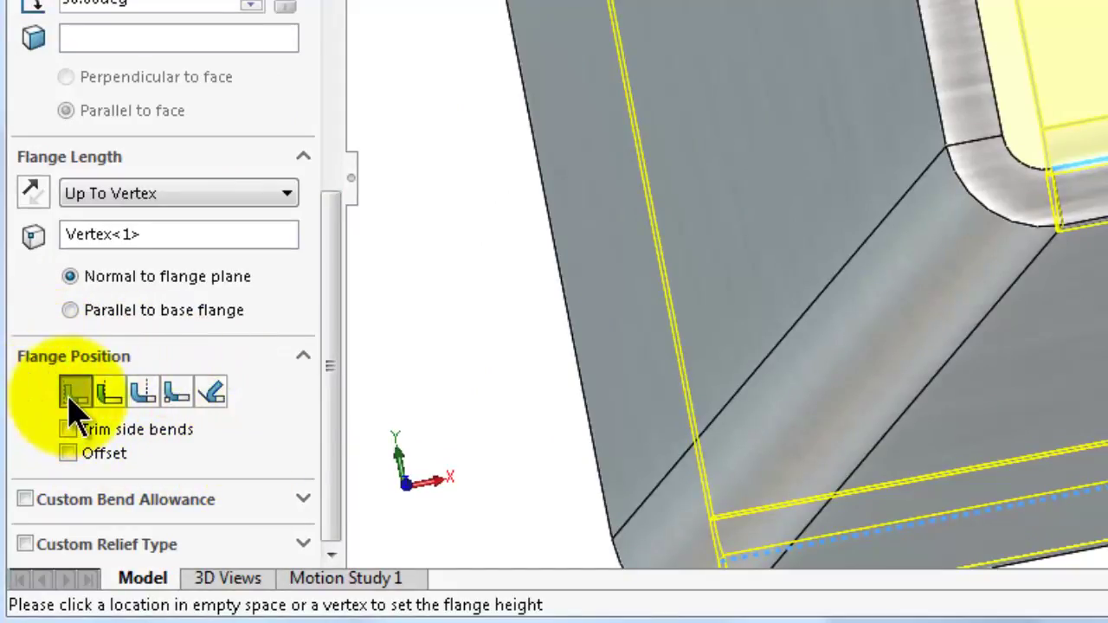
scroll(705, 279, up, 2)
middle_drag(706, 285, 947, 352)
scroll(1047, 181, up, 1)
scroll(1052, 179, up, 3)
scroll(1107, 442, down, 4)
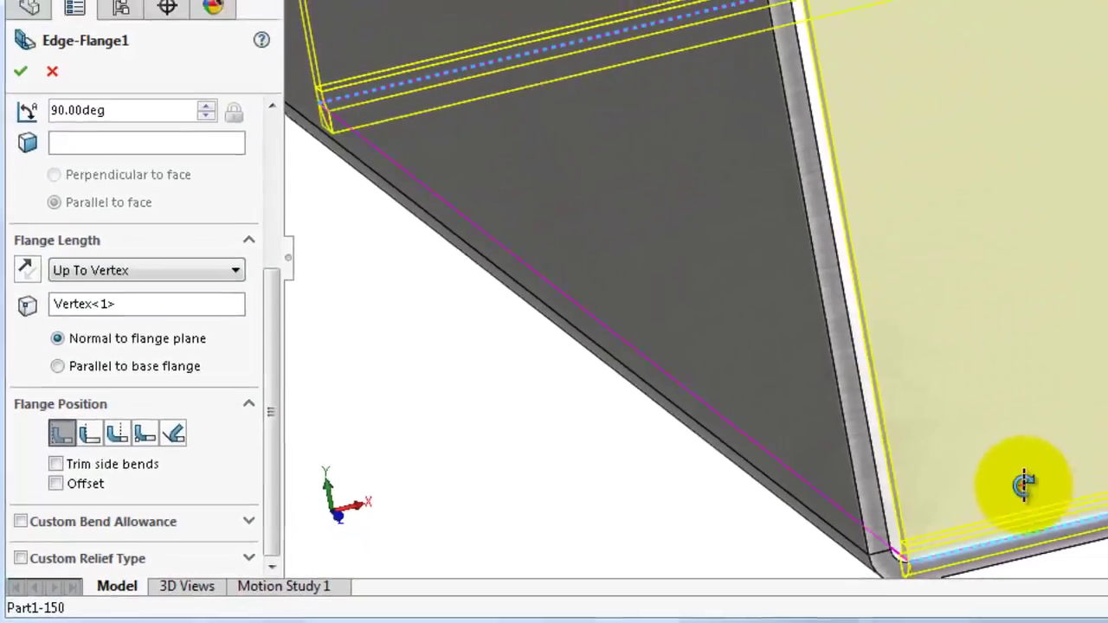
middle_drag(1024, 485, 894, 461)
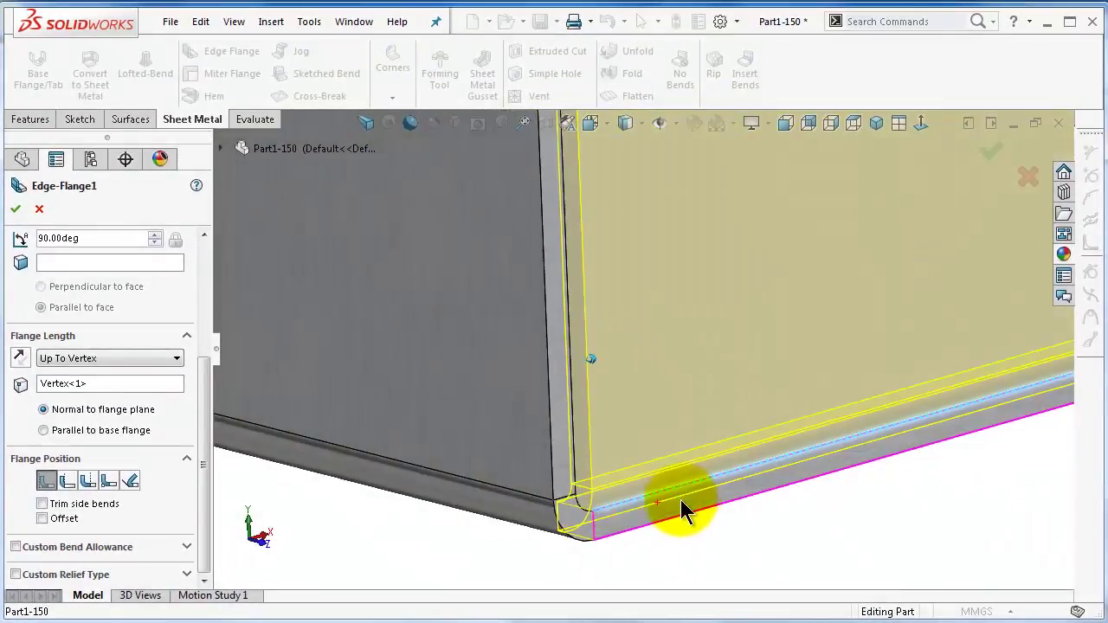
scroll(519, 482, down, 3)
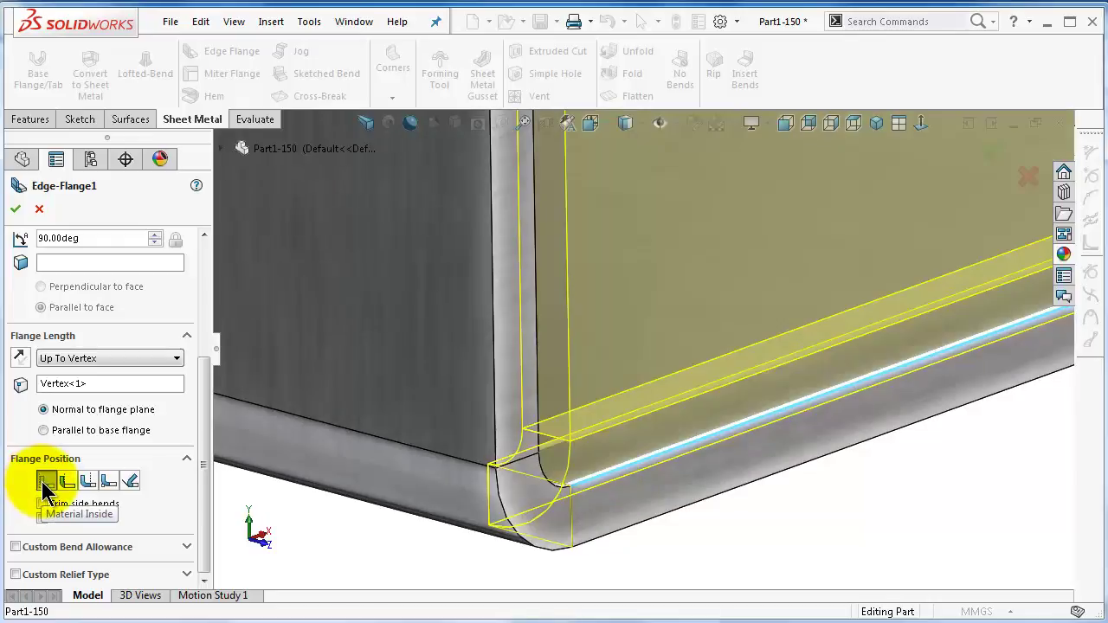
middle_drag(618, 470, 380, 450)
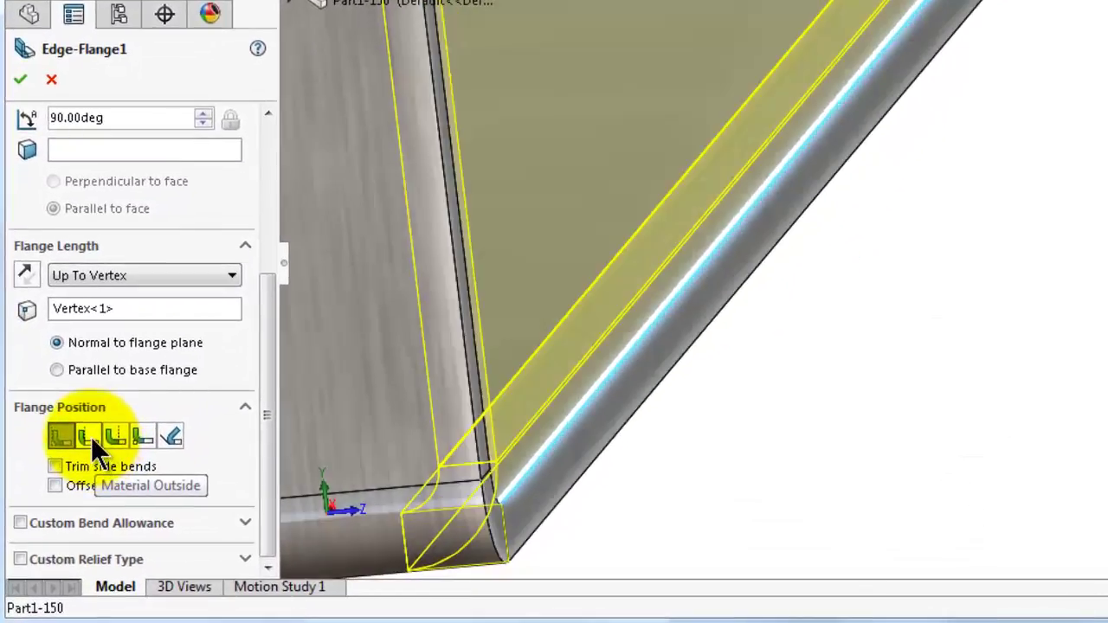
Set the flange position of Edge-Flange1 to Material Outside and apply the edit.
click(91, 436)
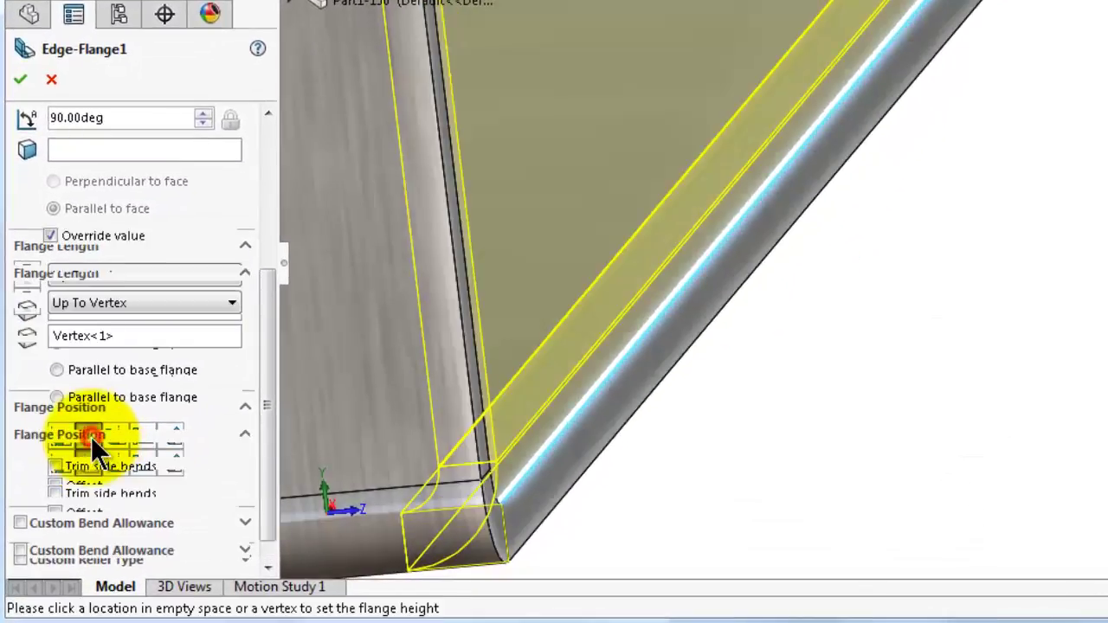
middle_drag(613, 424, 567, 343)
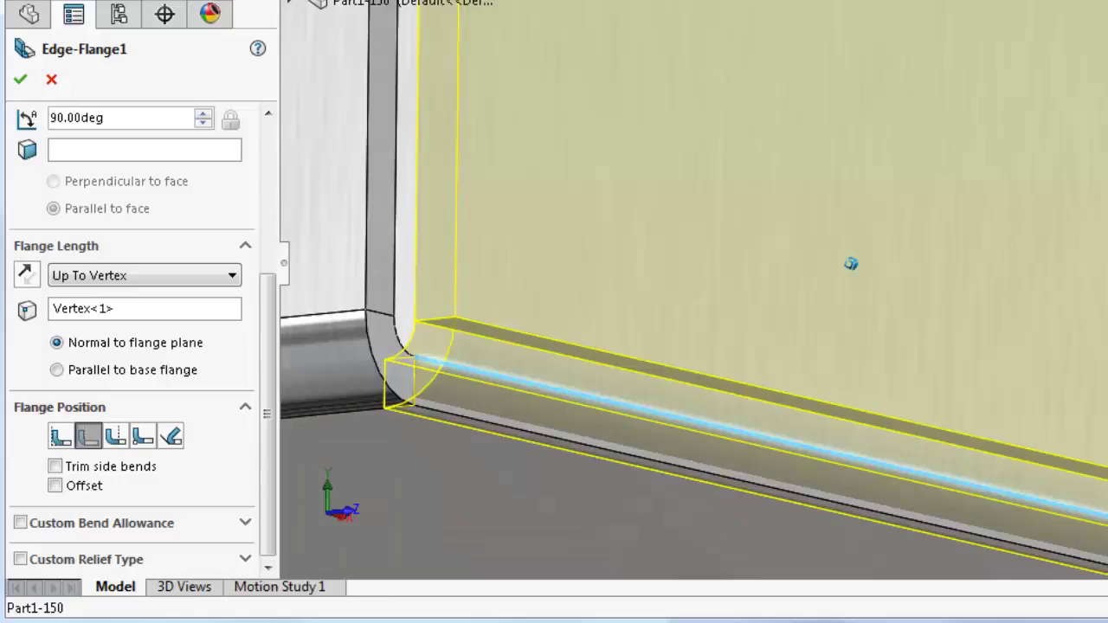
click(1096, 112)
middle_drag(1095, 113, 329, 381)
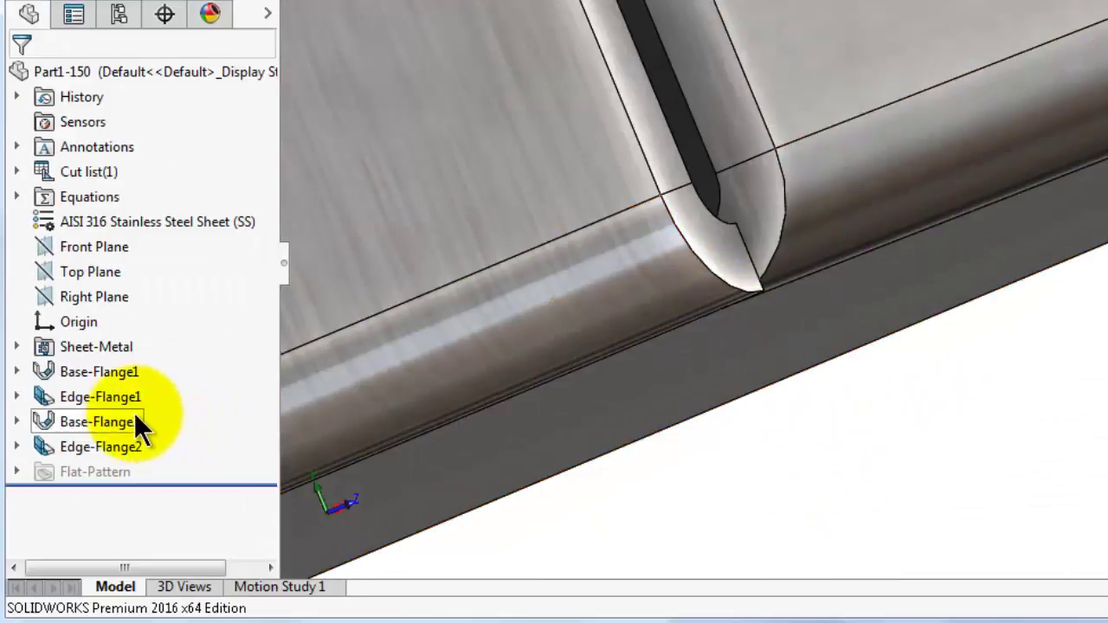
Edit Edge-Flange1 to use the Bend Outside flange position, apply it, and inspect the box corner.
click(109, 395)
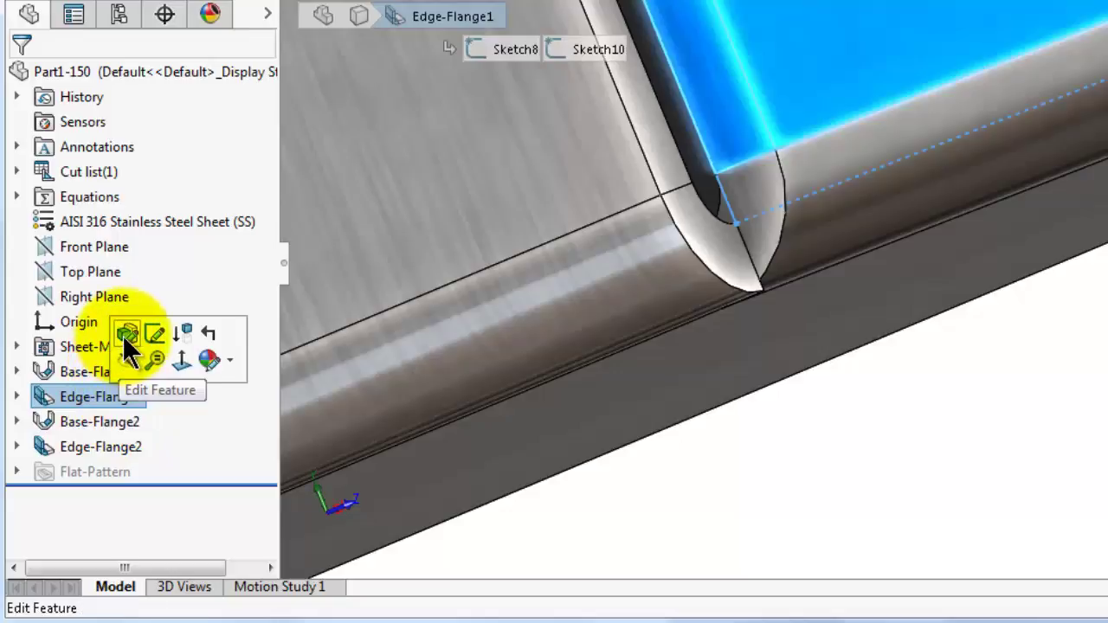
click(126, 334)
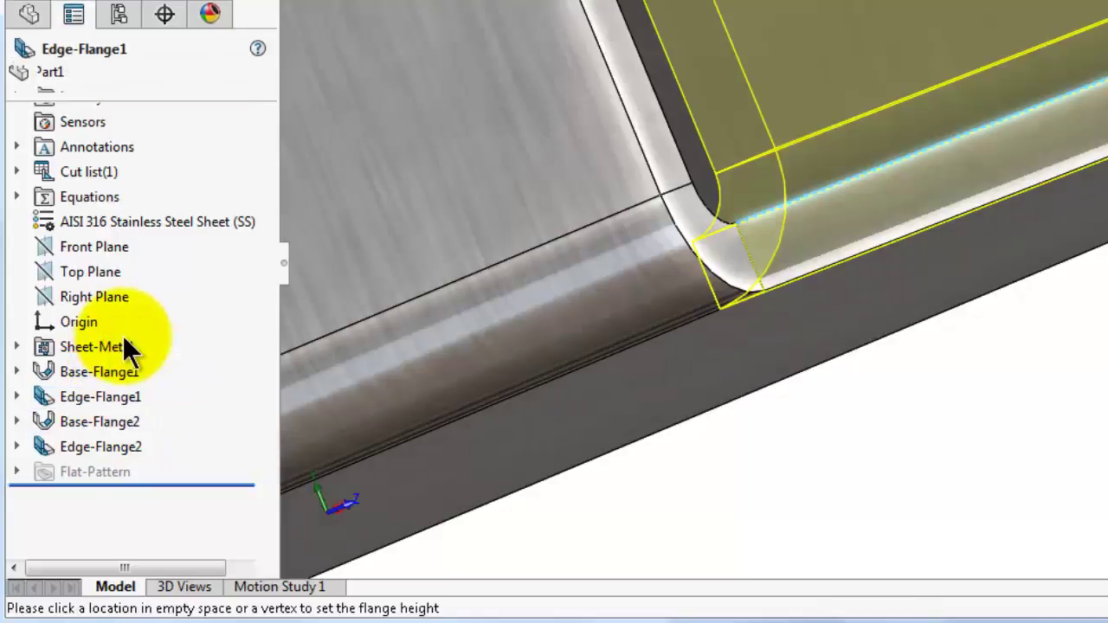
drag(268, 321, 269, 477)
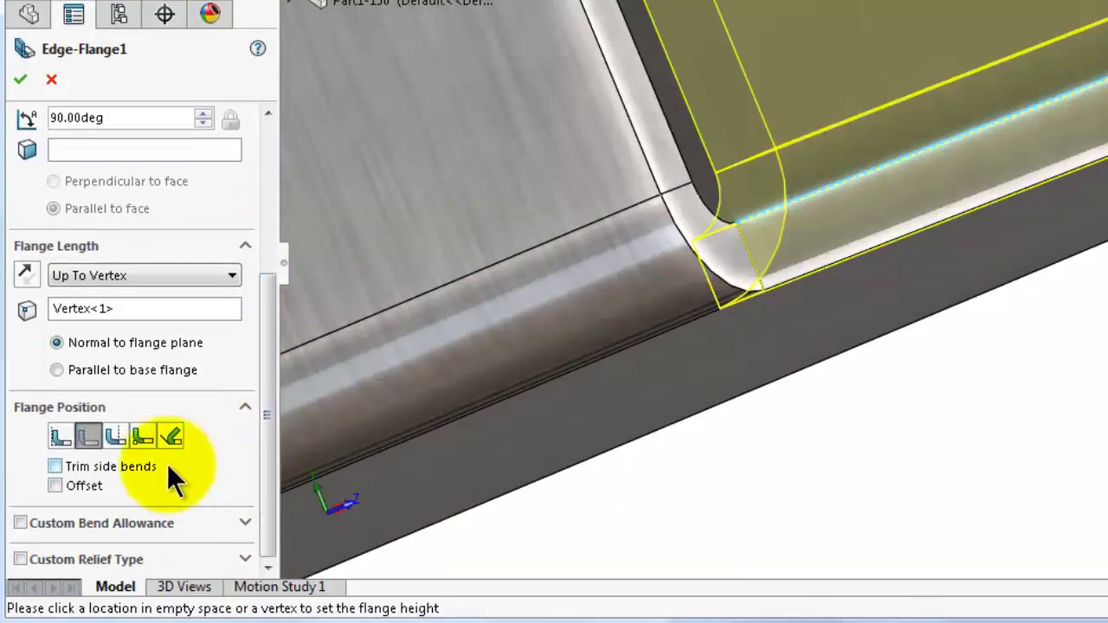
click(119, 437)
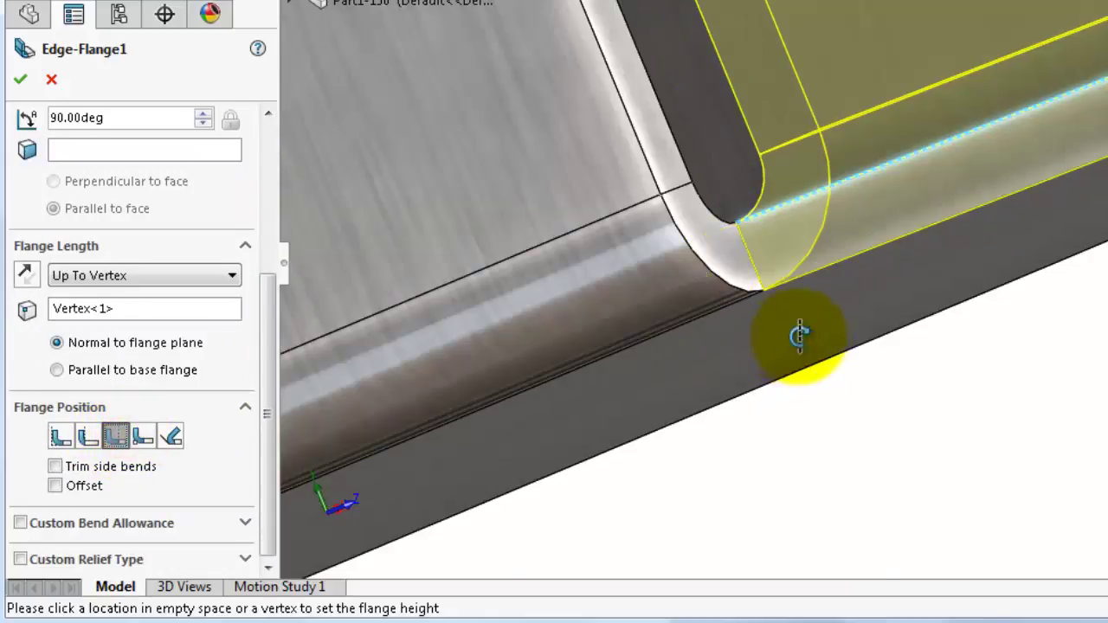
scroll(779, 355, down, 5)
middle_drag(816, 355, 1107, 368)
scroll(1107, 374, down, 4)
middle_drag(1032, 388, 1046, 388)
scroll(1046, 388, up, 2)
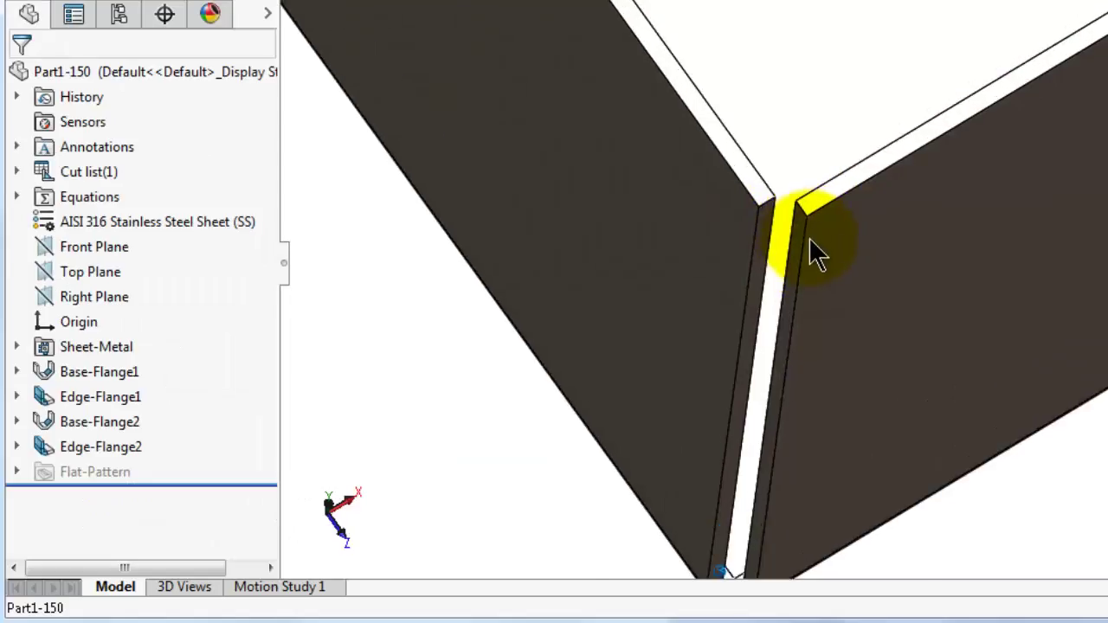
scroll(808, 237, down, 2)
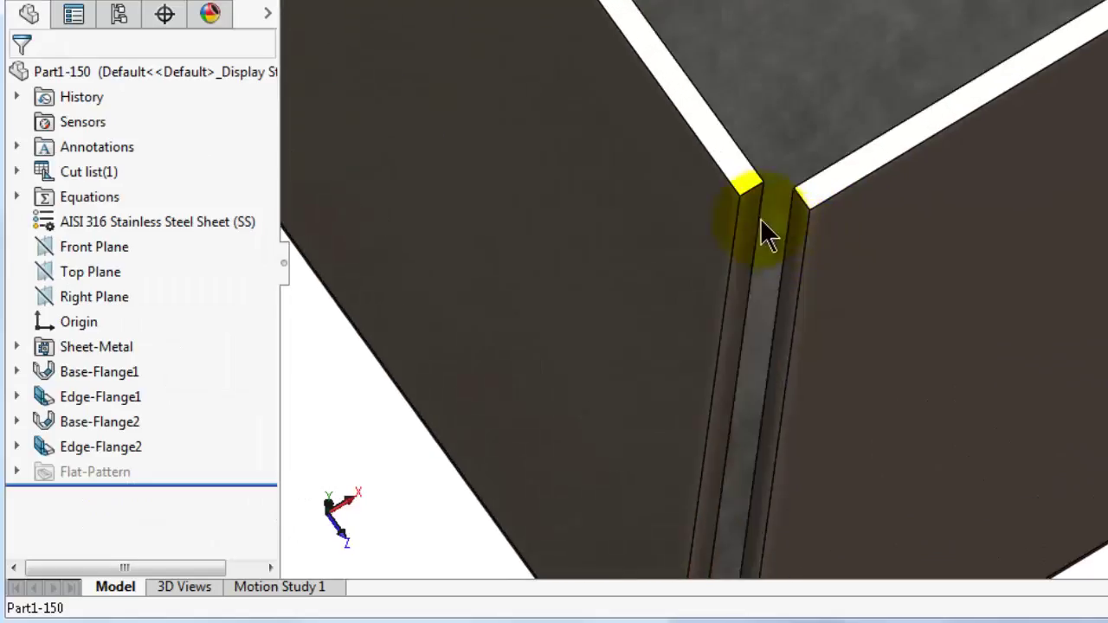
middle_drag(796, 199, 605, 413)
Reopen Edge-Flange1 and try the Bend from Virtual Sharp and Tangent to Bend flange positions, comparing their previews.
click(97, 397)
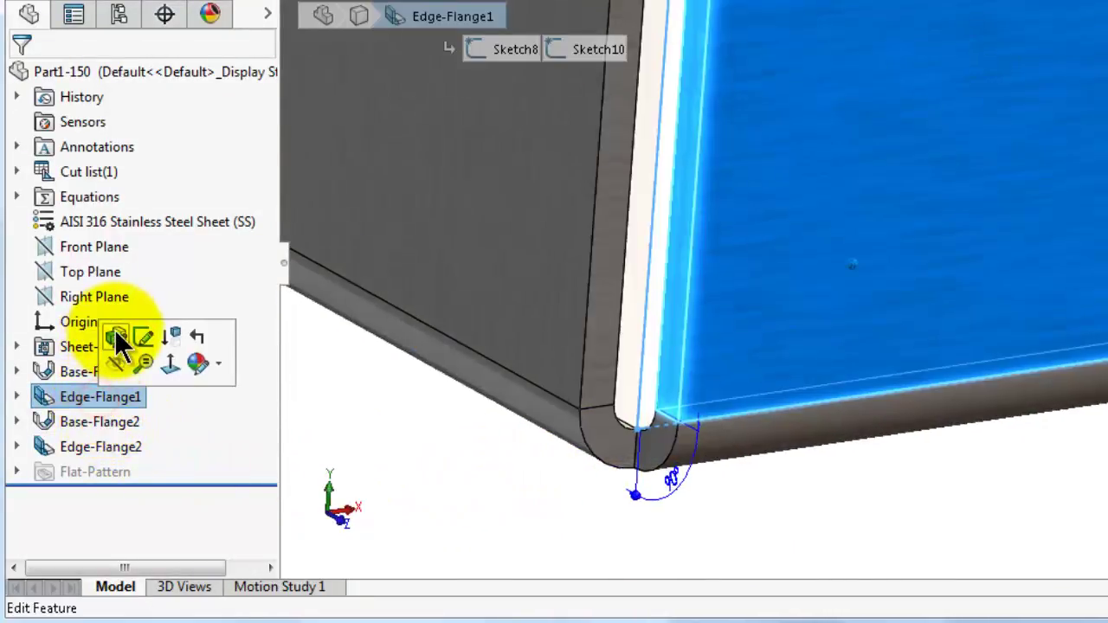
click(115, 330)
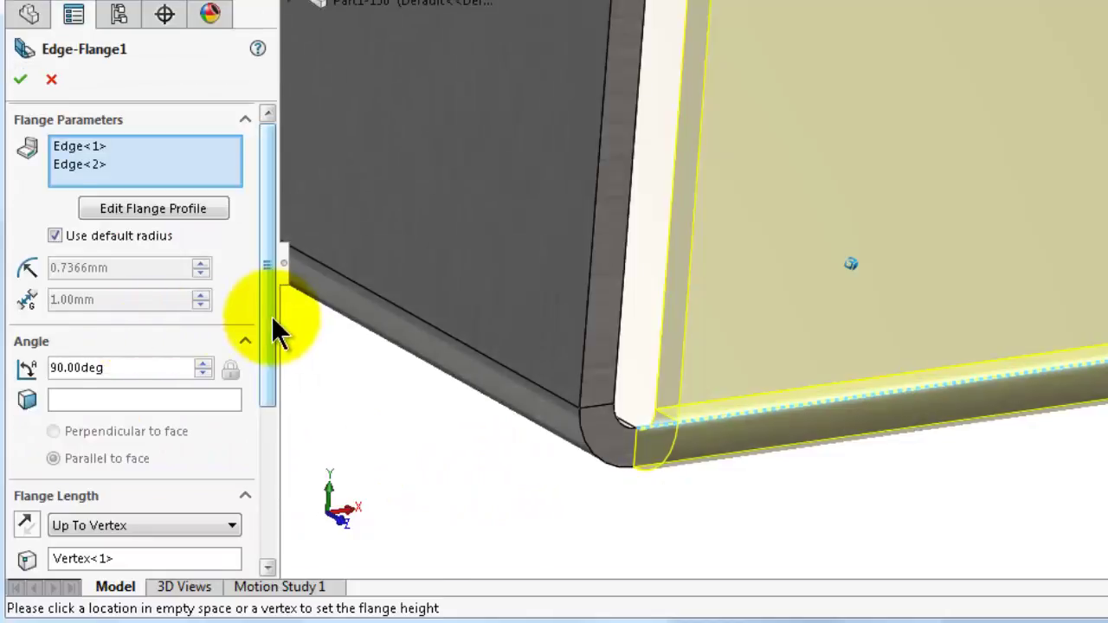
drag(268, 316, 261, 443)
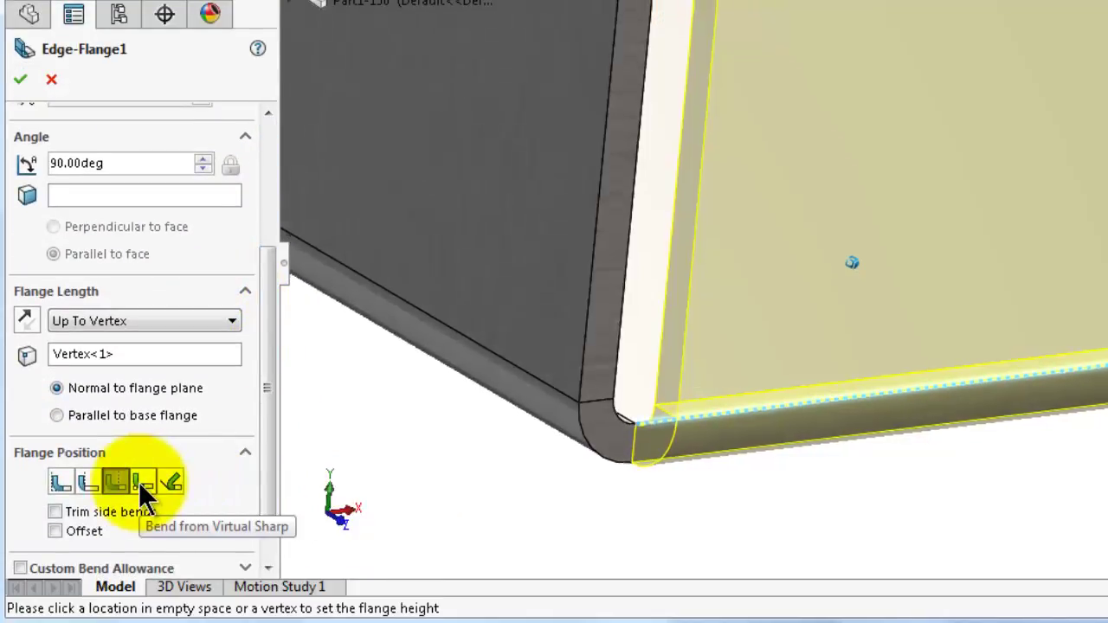
click(141, 482)
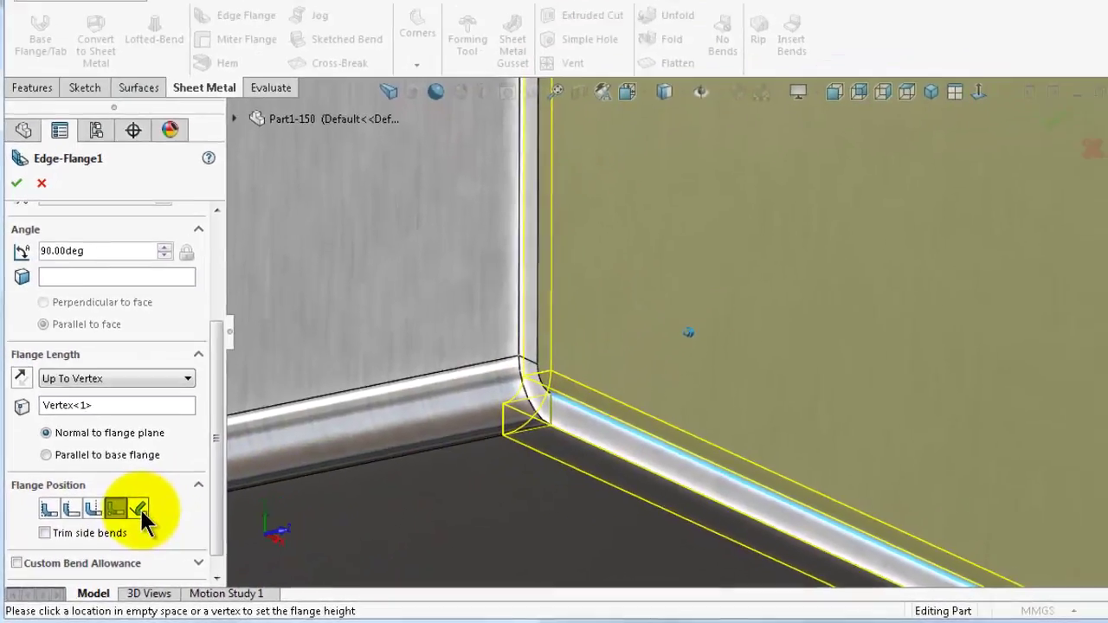
click(171, 482)
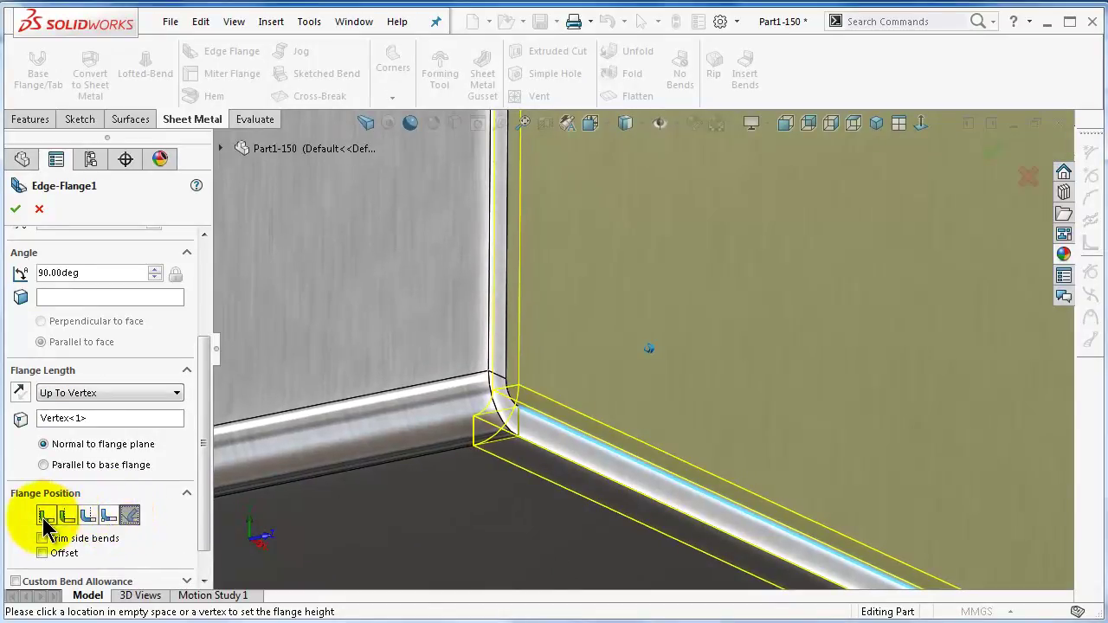
middle_drag(714, 410, 687, 458)
scroll(652, 450, up, 1)
scroll(650, 446, up, 6)
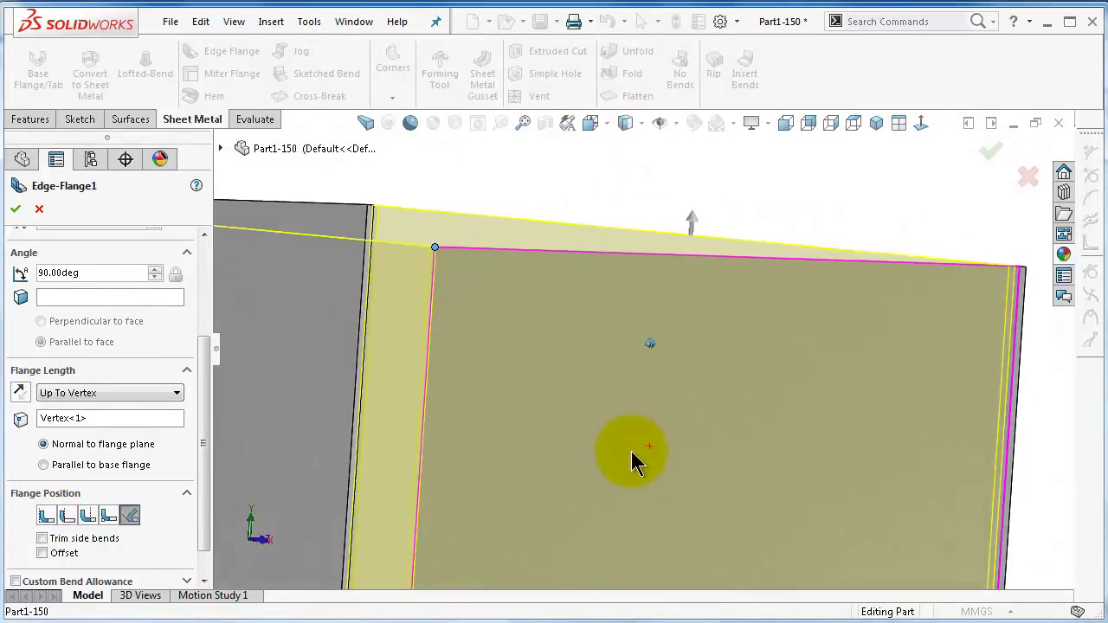
scroll(502, 563, down, 3)
middle_drag(777, 427, 534, 457)
Preview Material Inside, set the flange position back to Bend Outside, apply the edit and inspect the corner.
click(45, 517)
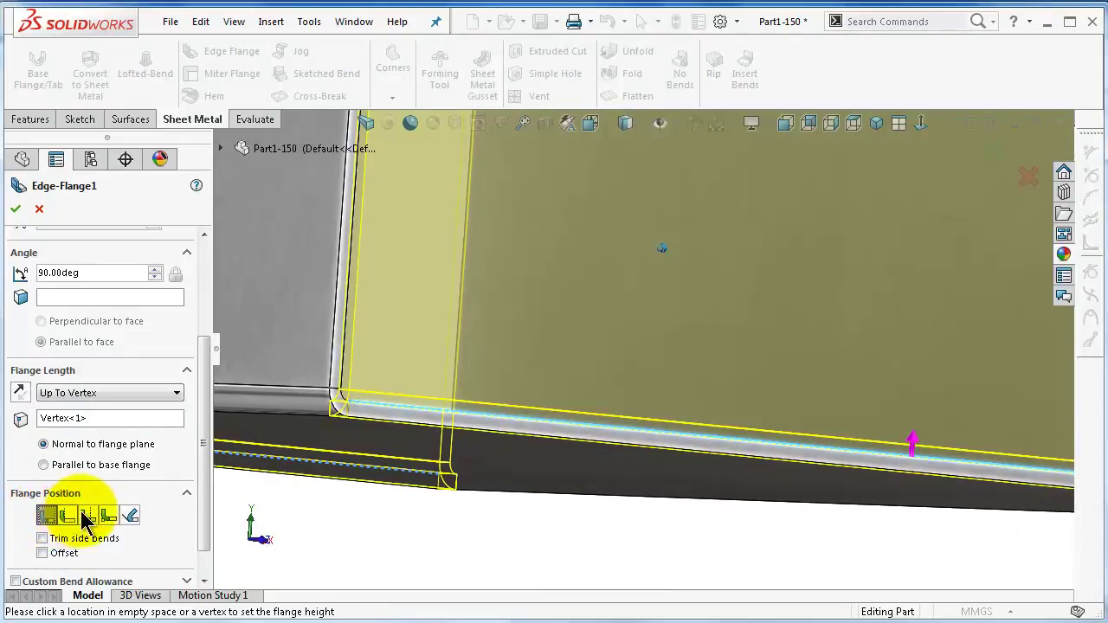
click(88, 517)
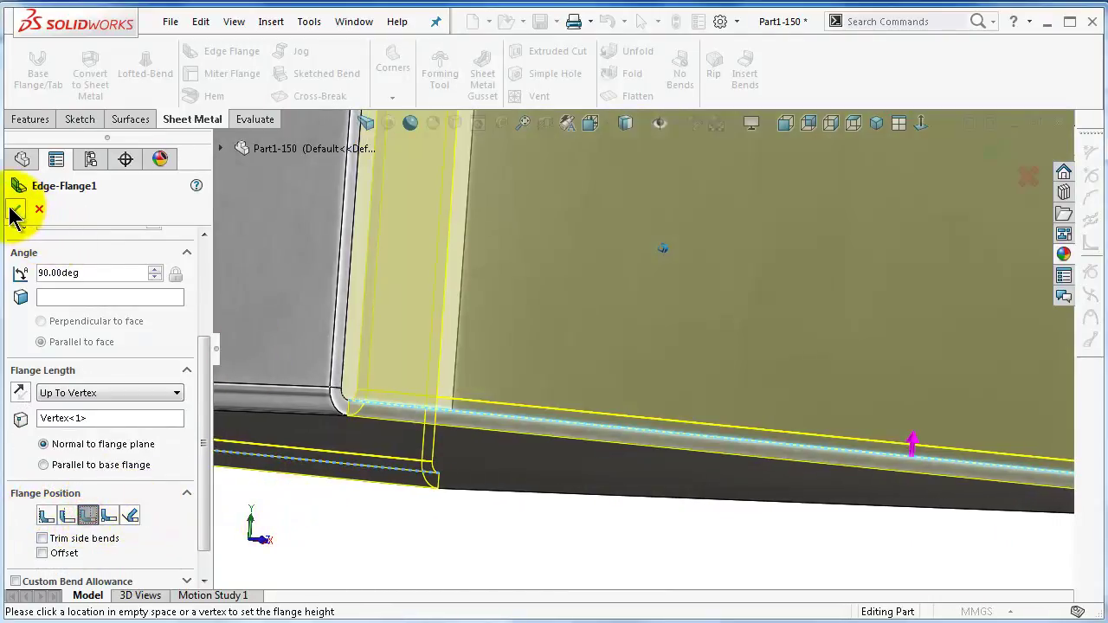
click(14, 210)
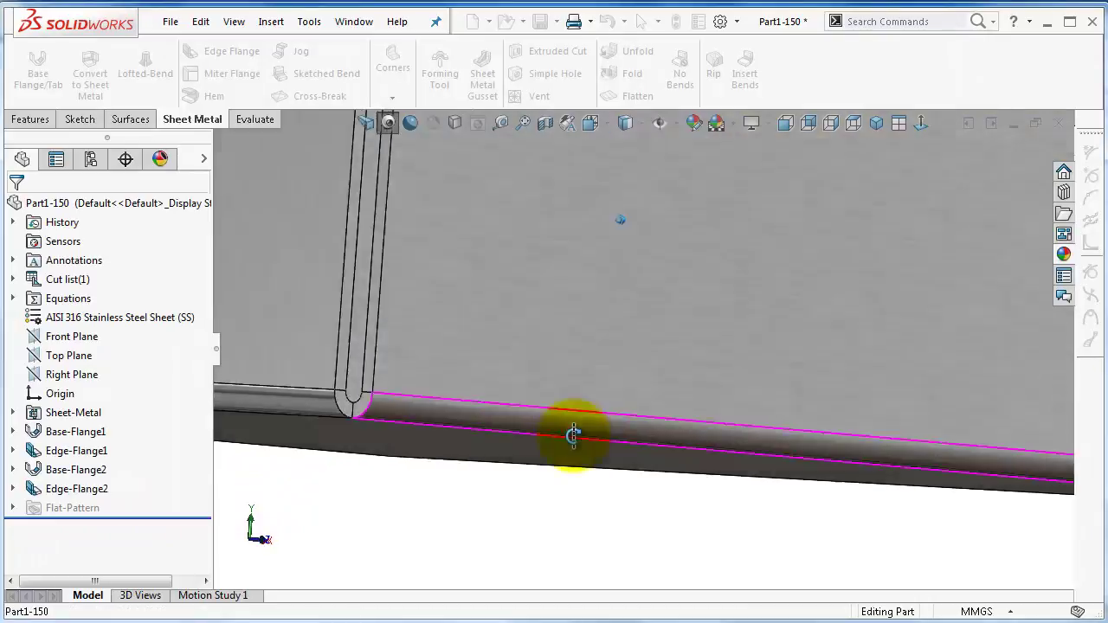
middle_drag(575, 437, 373, 425)
scroll(366, 415, down, 2)
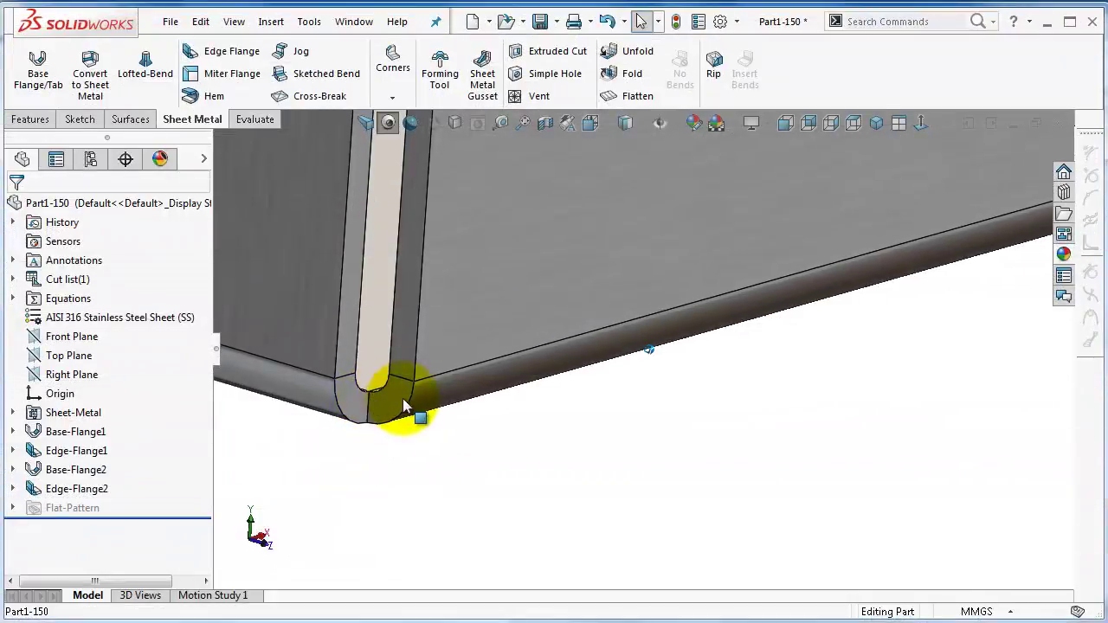
mouse_move(403, 398)
middle_down()
mouse_move(404, 418)
mouse_move(389, 410)
middle_up()
scroll(367, 404, down, 4)
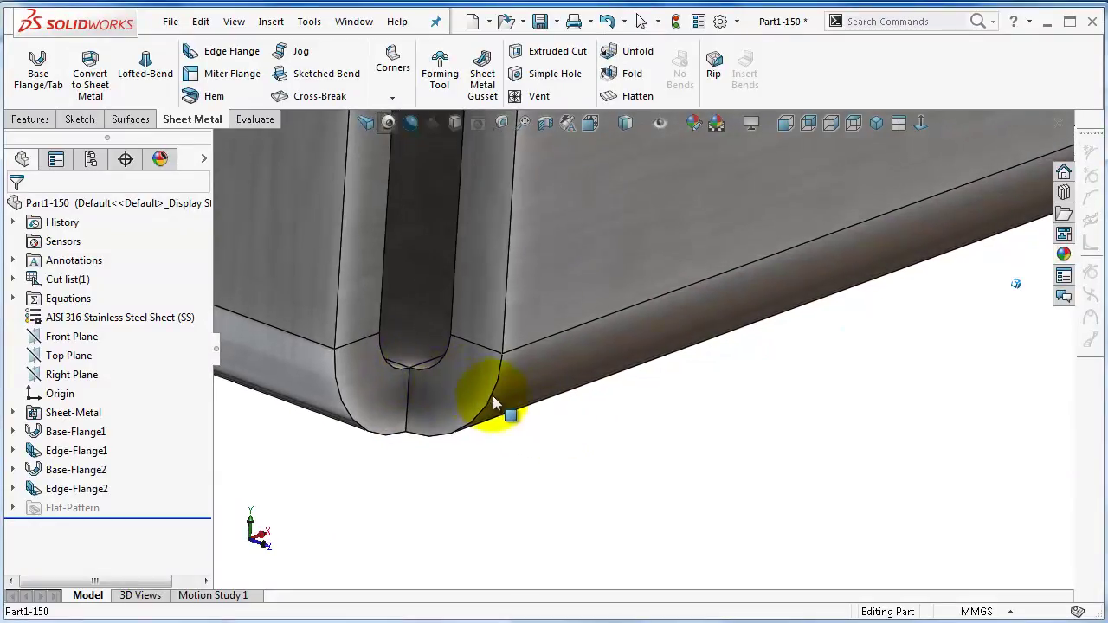
middle_drag(496, 406, 504, 399)
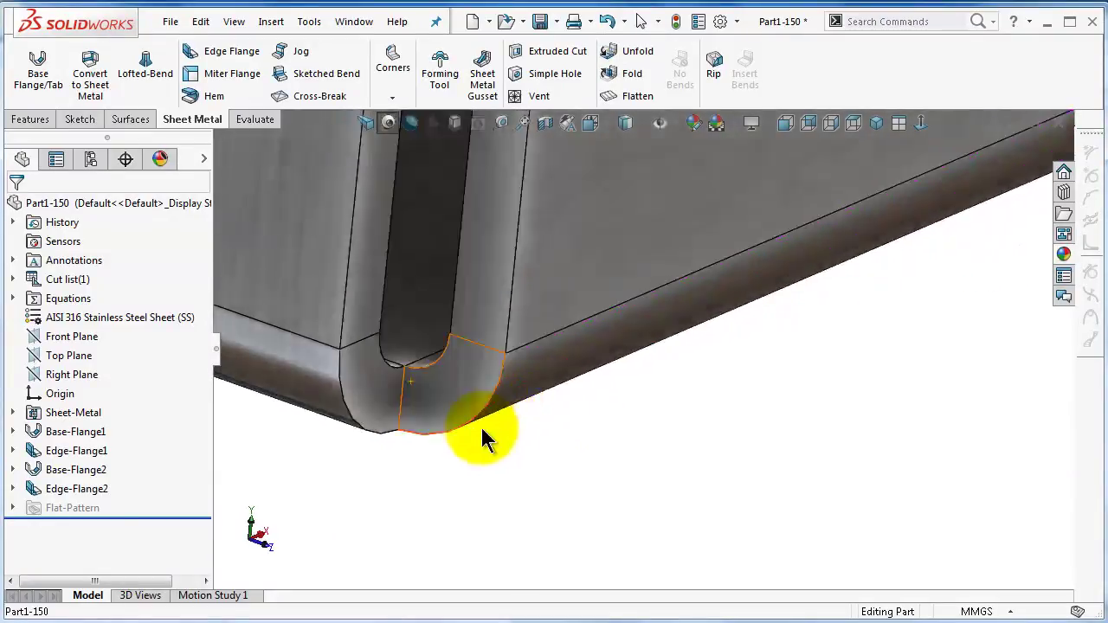
Edit Edge-Flange1 and turn on a Blind offset of 3 mm for its flange position.
click(69, 458)
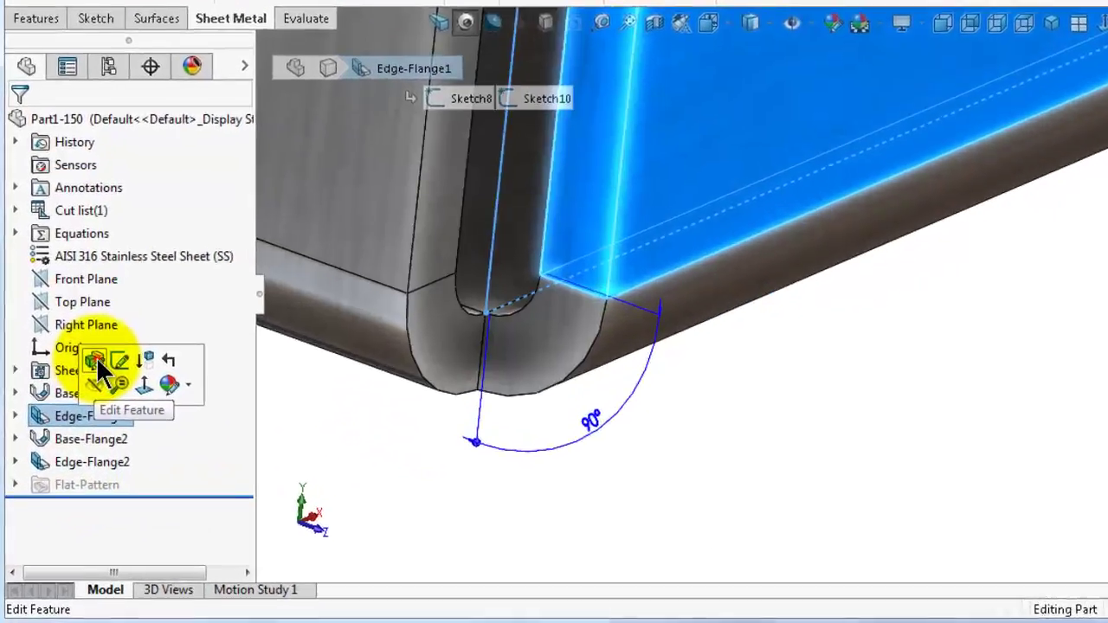
click(81, 399)
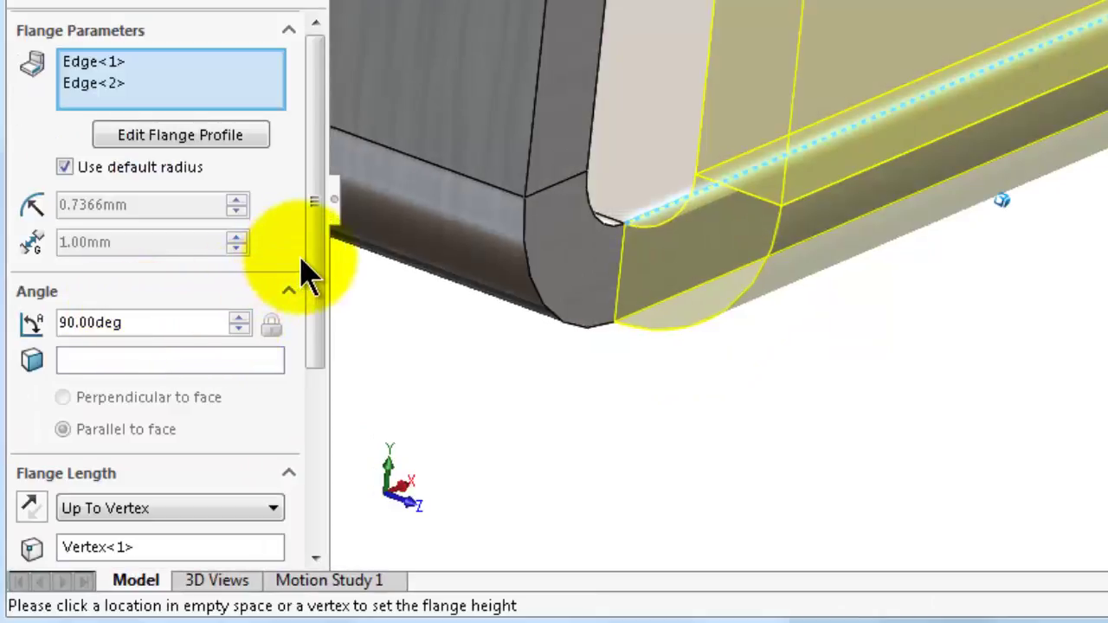
drag(293, 271, 302, 470)
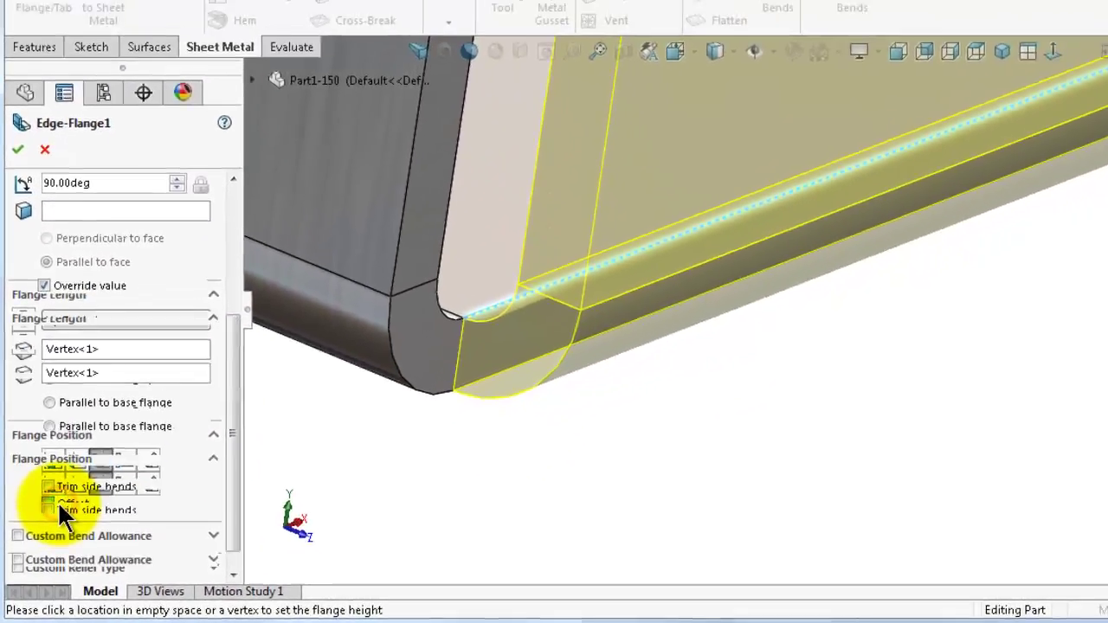
click(80, 462)
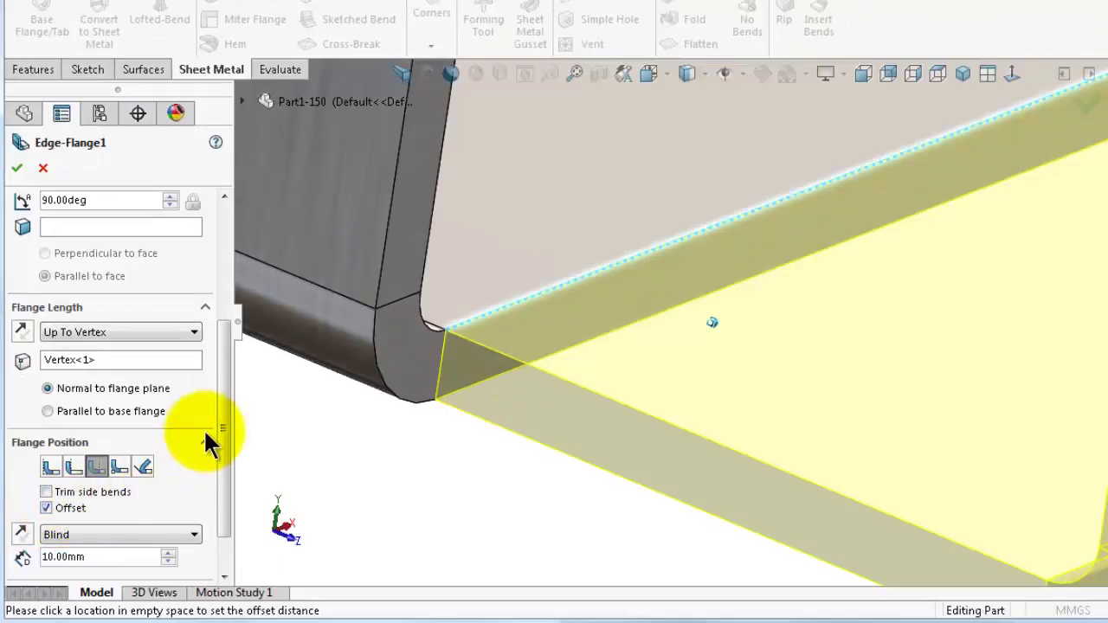
drag(222, 418, 215, 488)
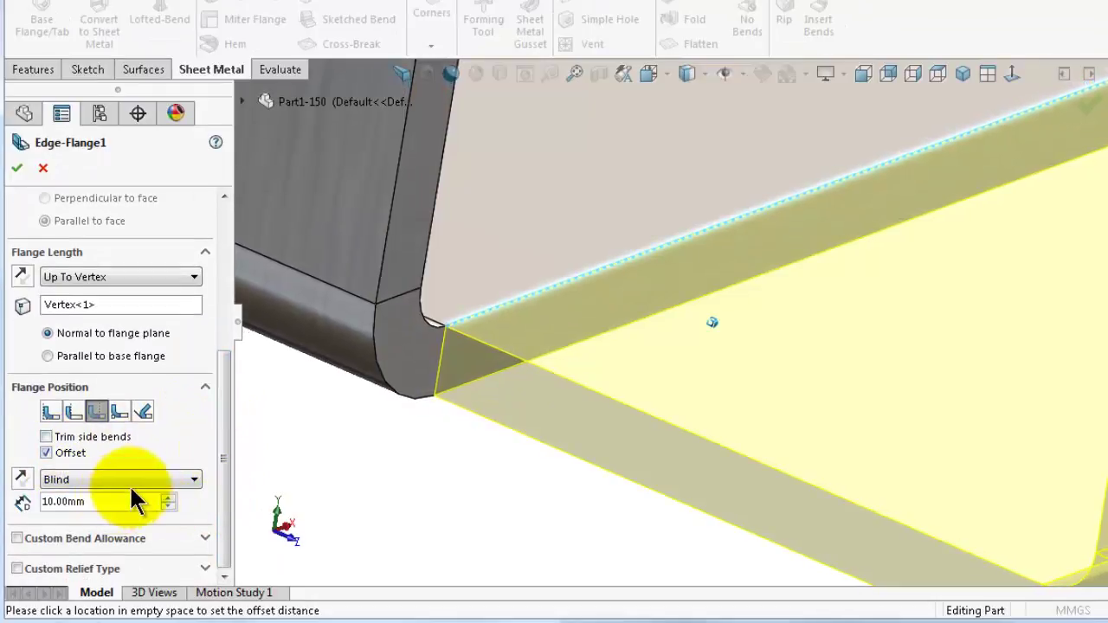
scroll(802, 420, up, 3)
middle_drag(796, 427, 621, 461)
double_click(53, 501)
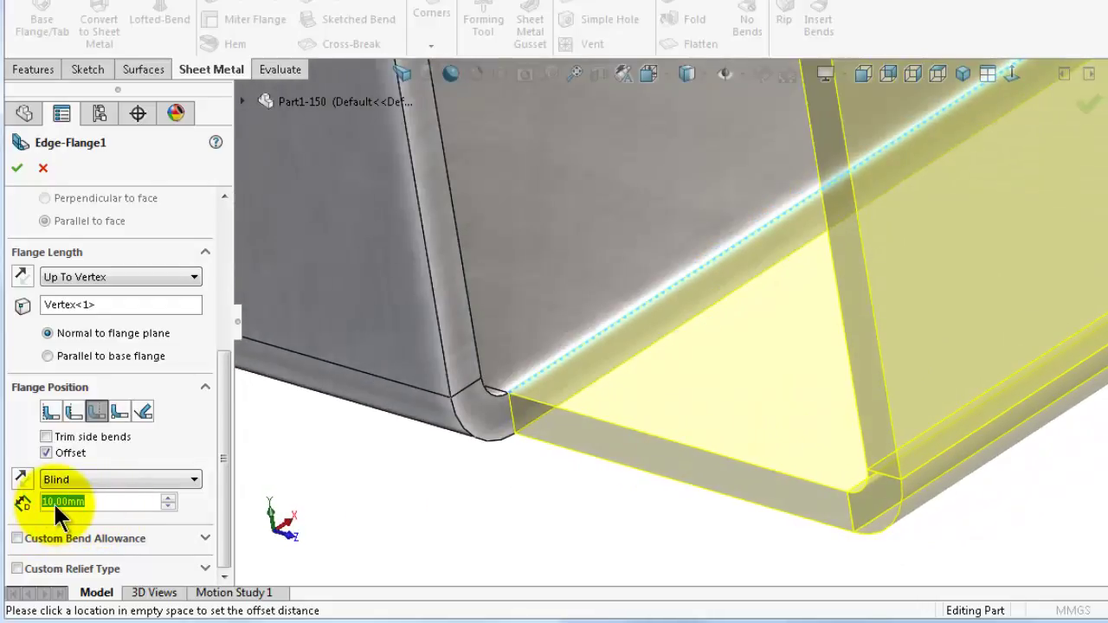
text(3)
key(Return)
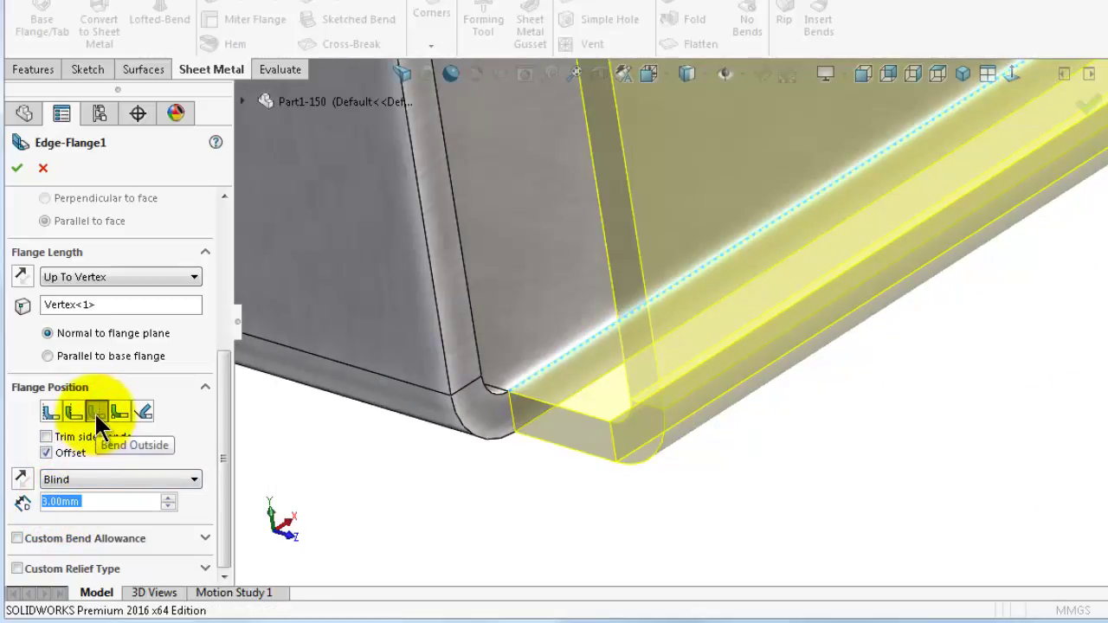
Keep the Bend Outside position and Blind offset type, reverse the offset direction, and set the offset distance to 3 mm.
click(97, 413)
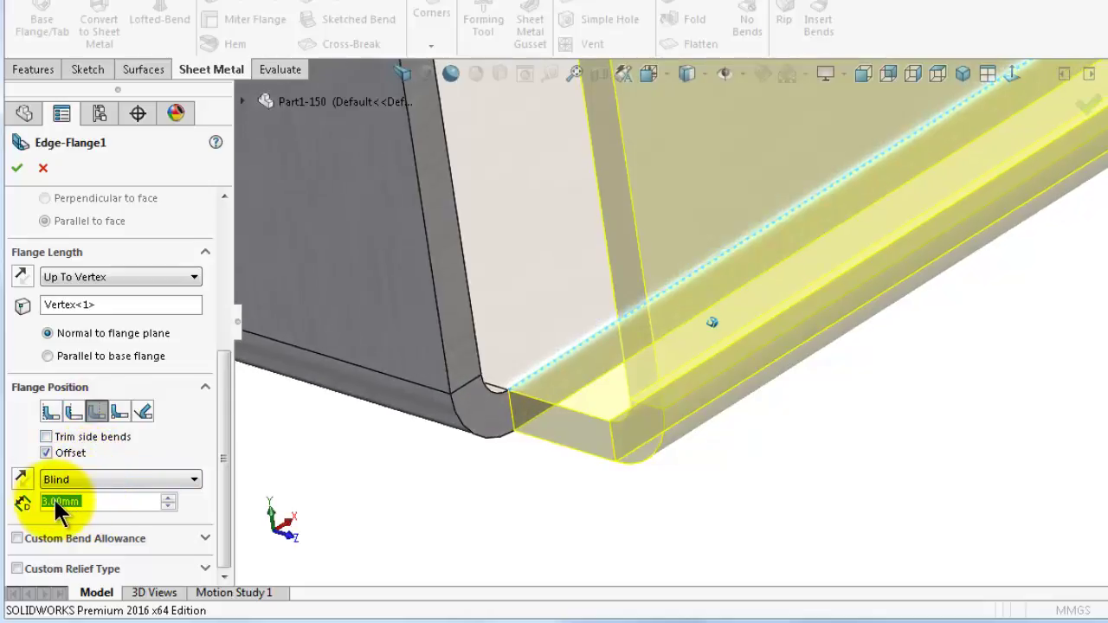
click(81, 481)
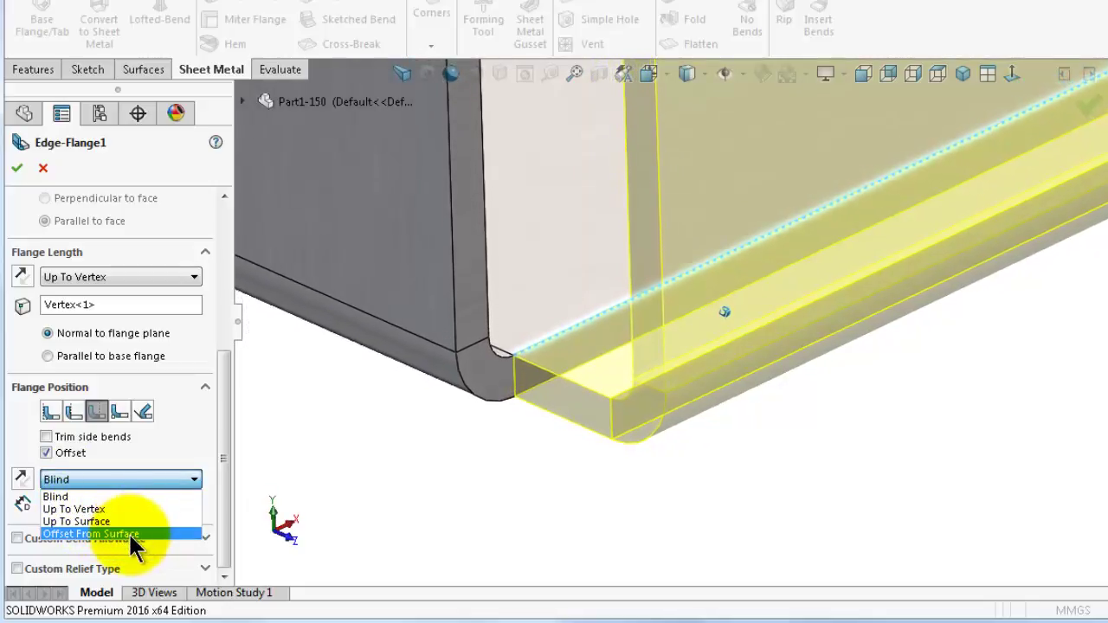
click(123, 496)
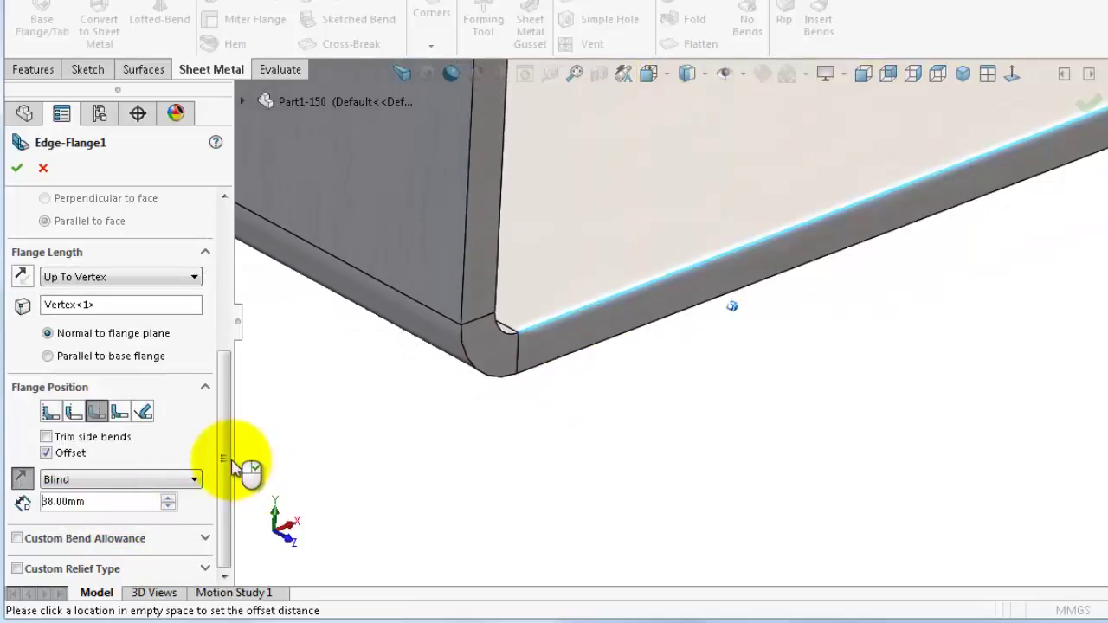
drag(224, 459, 223, 478)
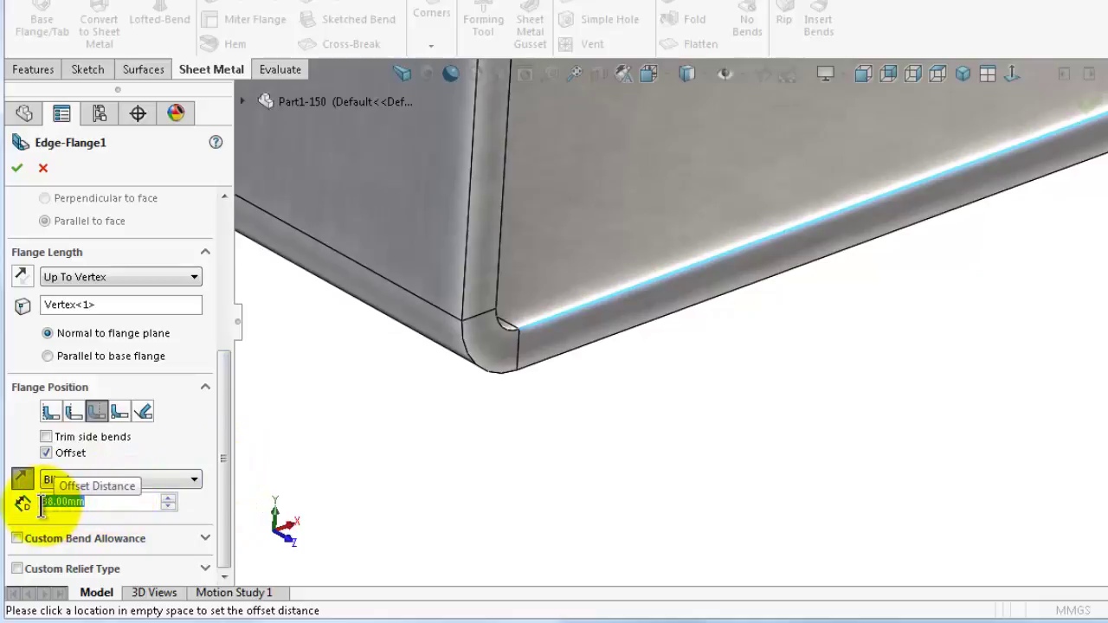
text(3)
key(Return)
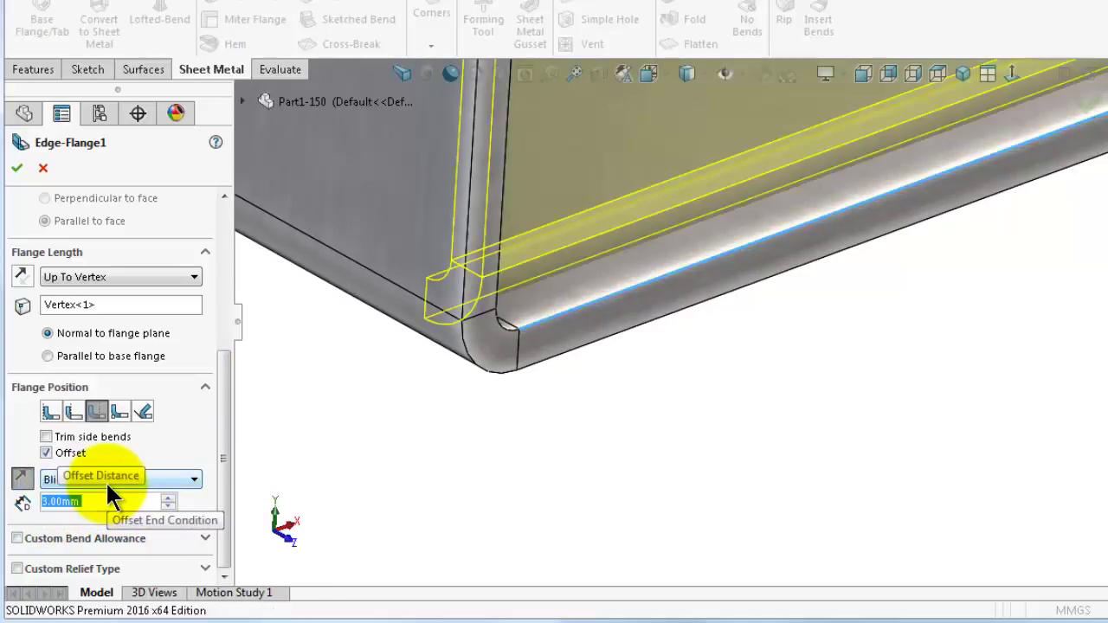
click(294, 459)
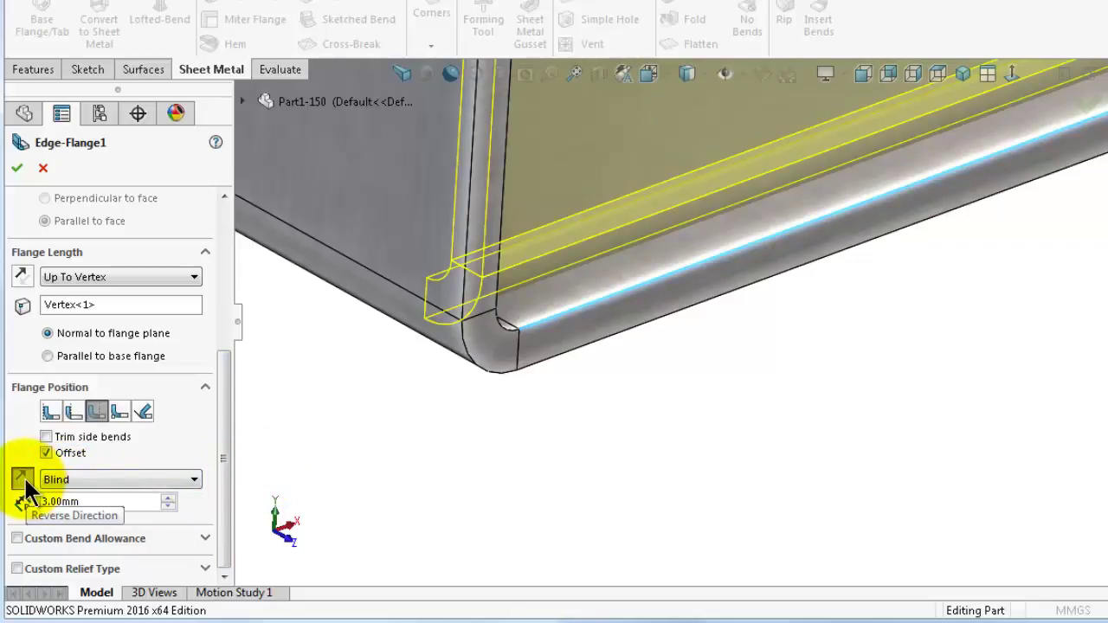
Apply the reversed-offset edit to Edge-Flange1 and inspect the lower box corner from several angles.
middle_drag(517, 437, 459, 374)
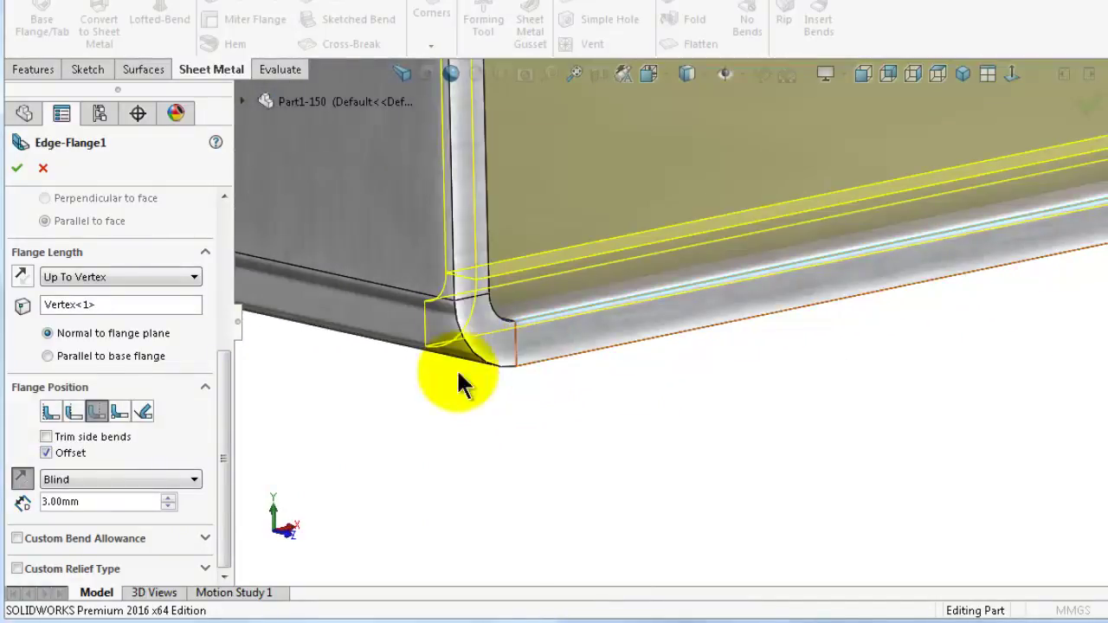
click(18, 170)
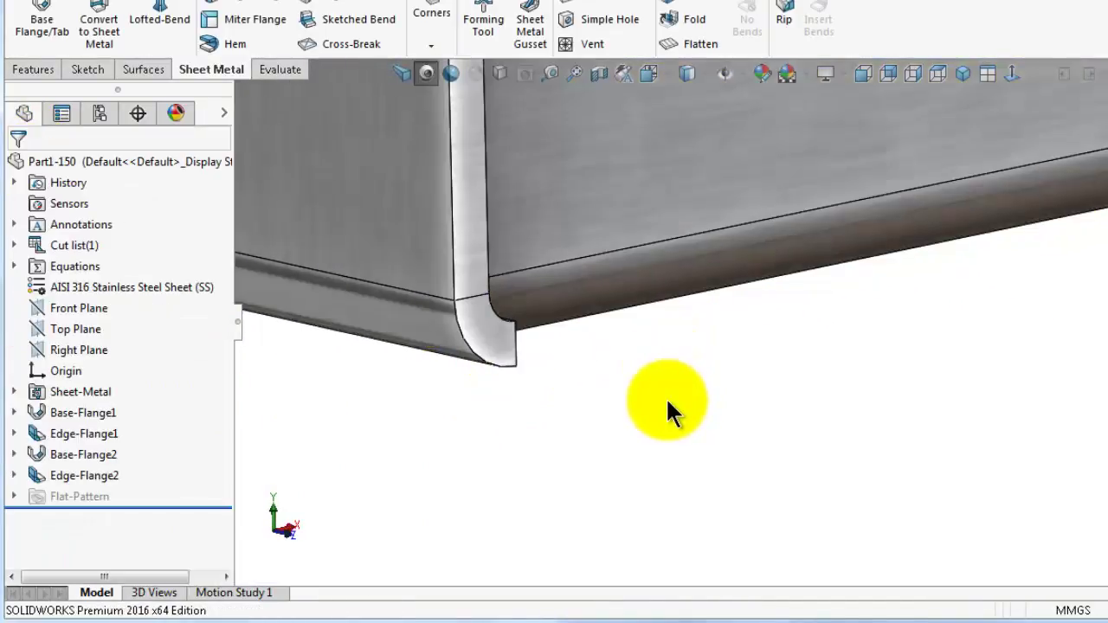
middle_drag(667, 401, 638, 401)
key(Up)
key(Up)
key(Up)
key(Right)
key(Right)
key(Right)
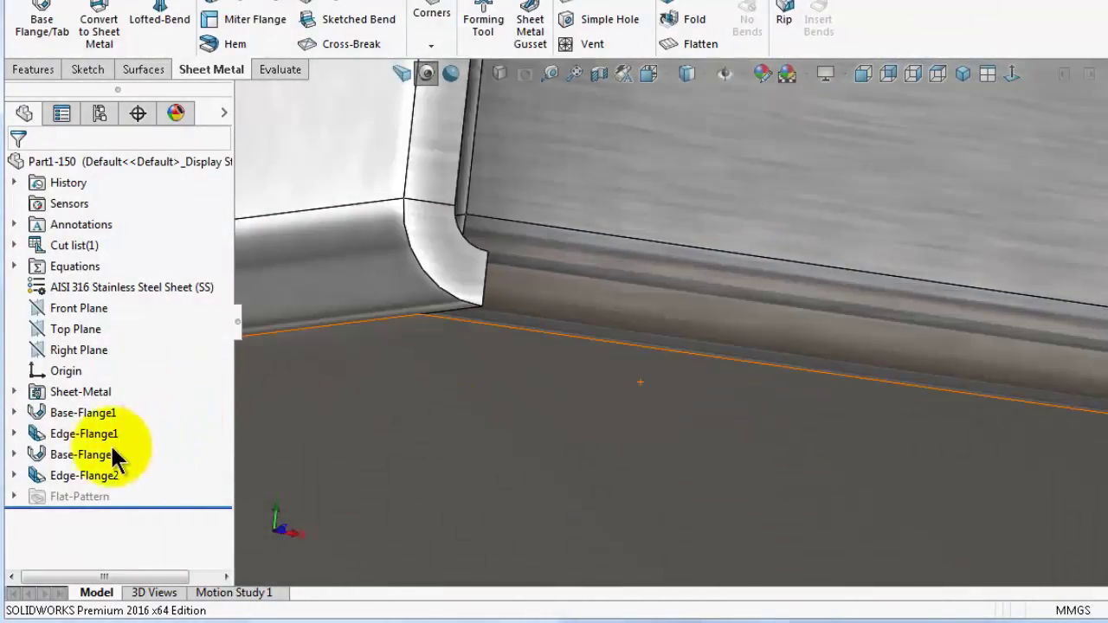
Reopen Edge-Flange1, try the opposite flange length direction and restore the original one.
click(77, 435)
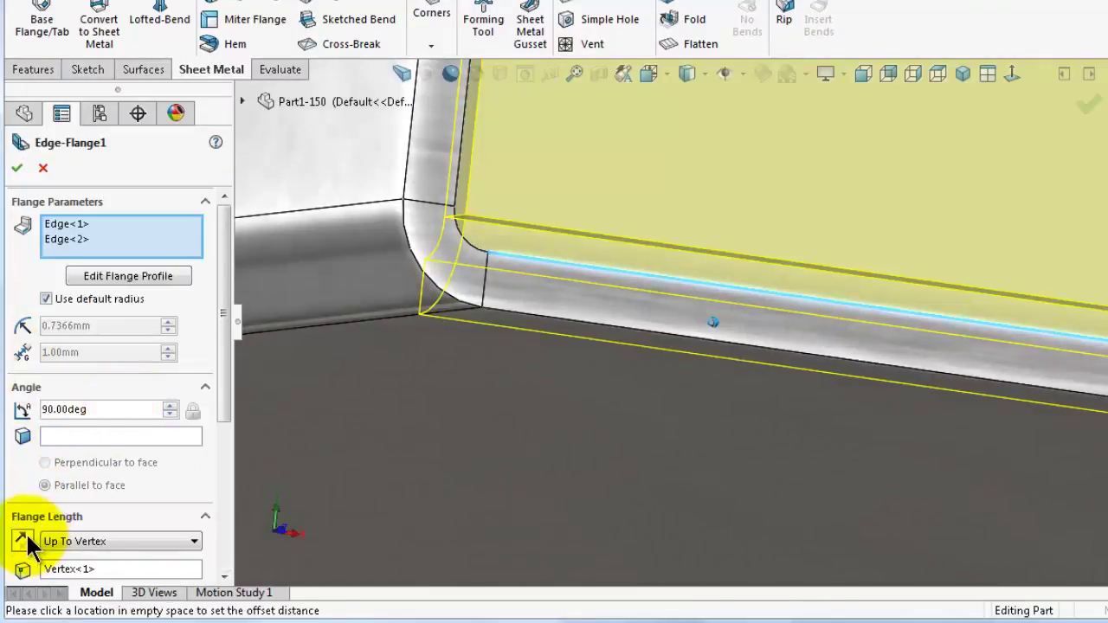
click(24, 540)
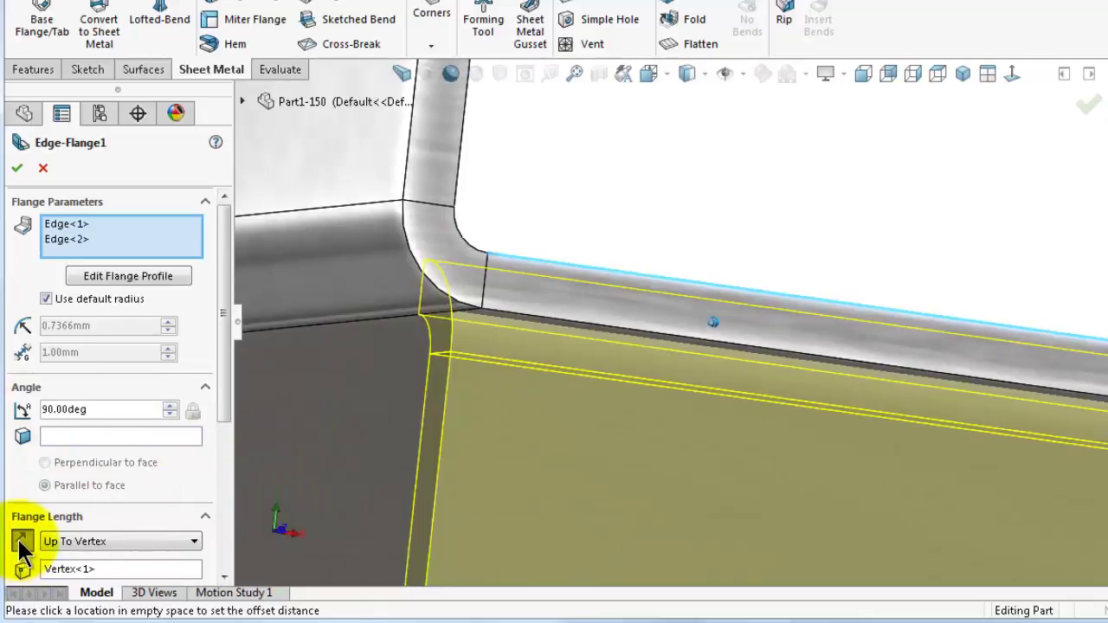
click(19, 541)
Reverse the flange position offset of Edge-Flange1 so it points outward, apply the edit and inspect the corner.
drag(223, 291, 232, 477)
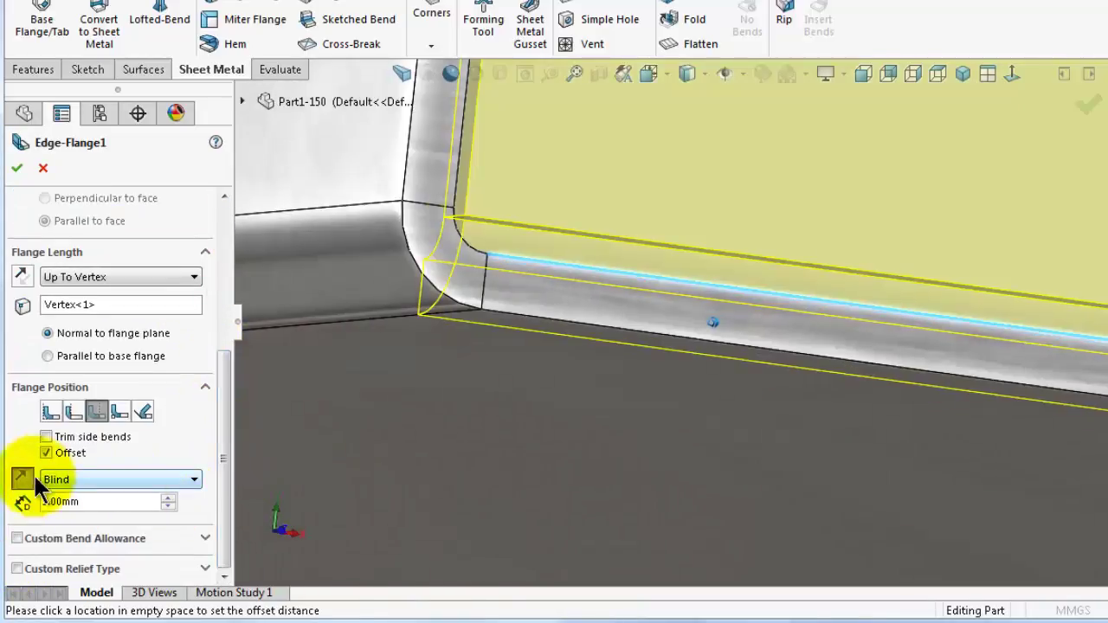
click(23, 478)
middle_drag(598, 372, 620, 405)
click(1085, 104)
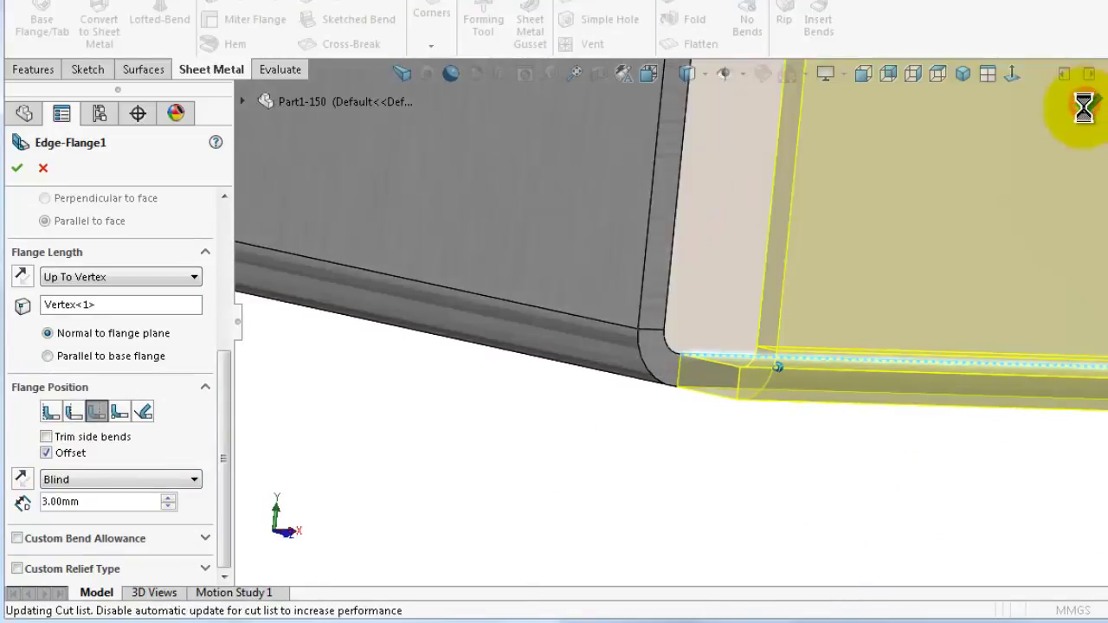
key(Return)
middle_drag(898, 363, 829, 416)
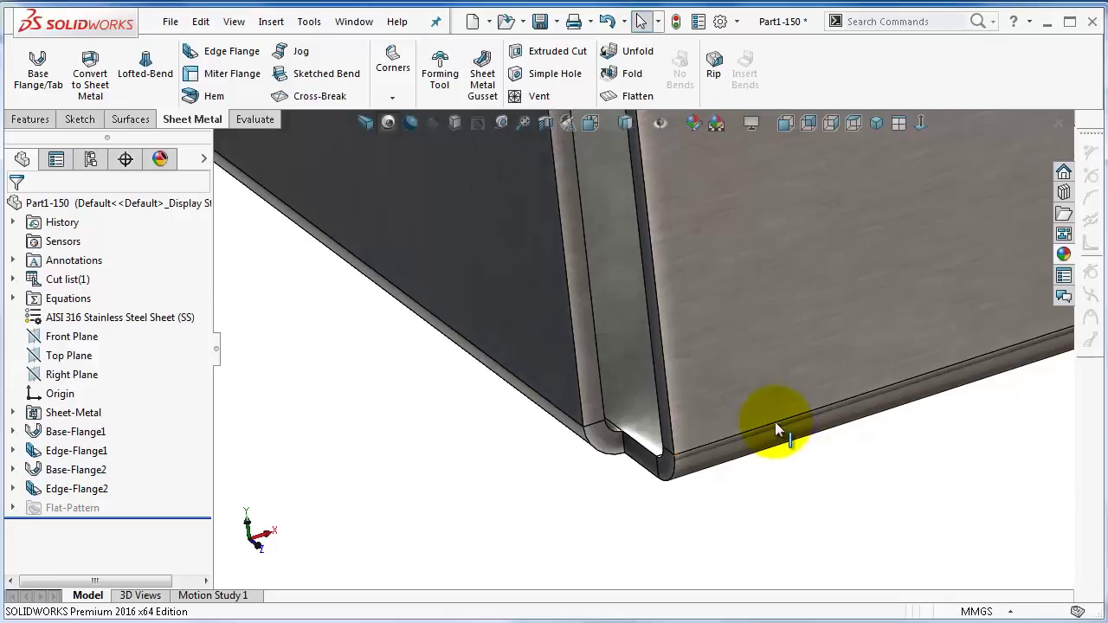
Edit Edge-Flange1 to use the Material Inside flange position without an offset, and apply the edit.
click(39, 459)
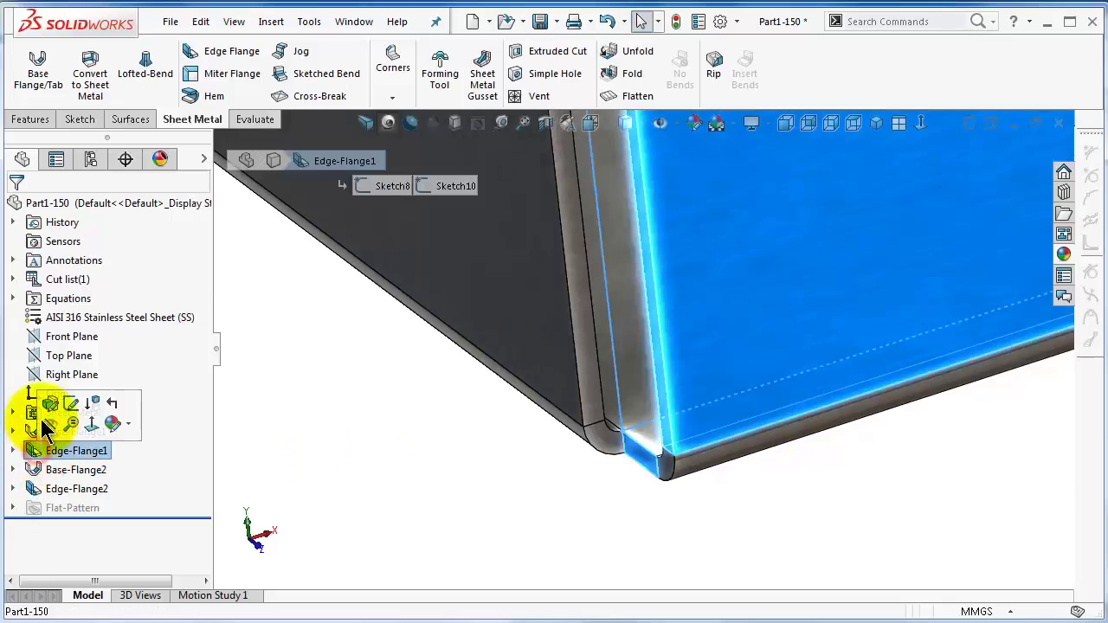
click(49, 404)
drag(199, 395, 207, 492)
click(45, 494)
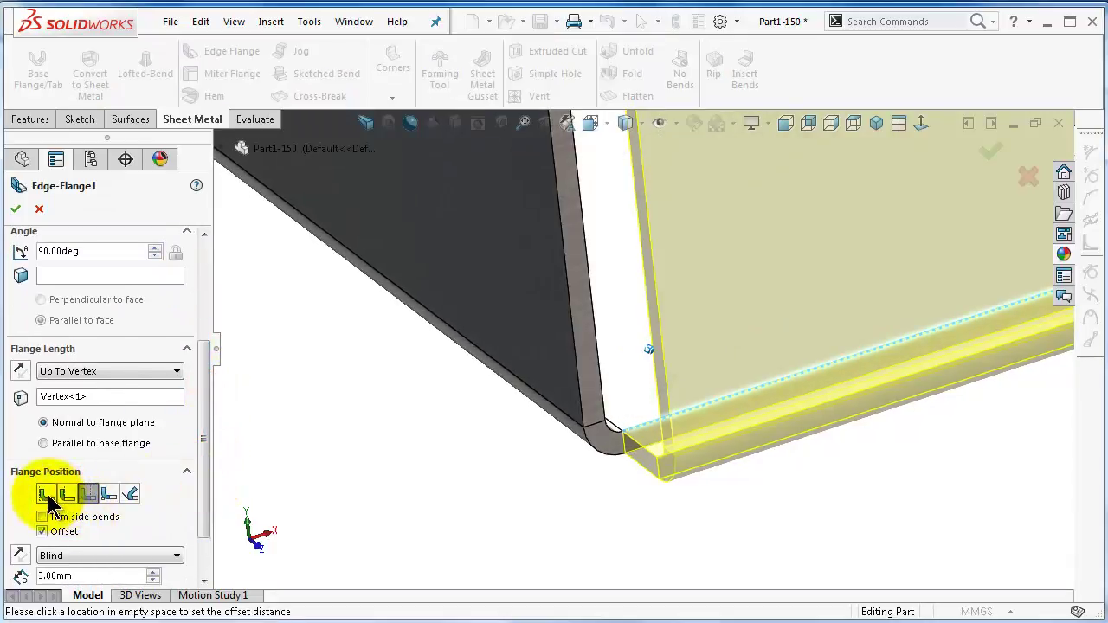
click(43, 532)
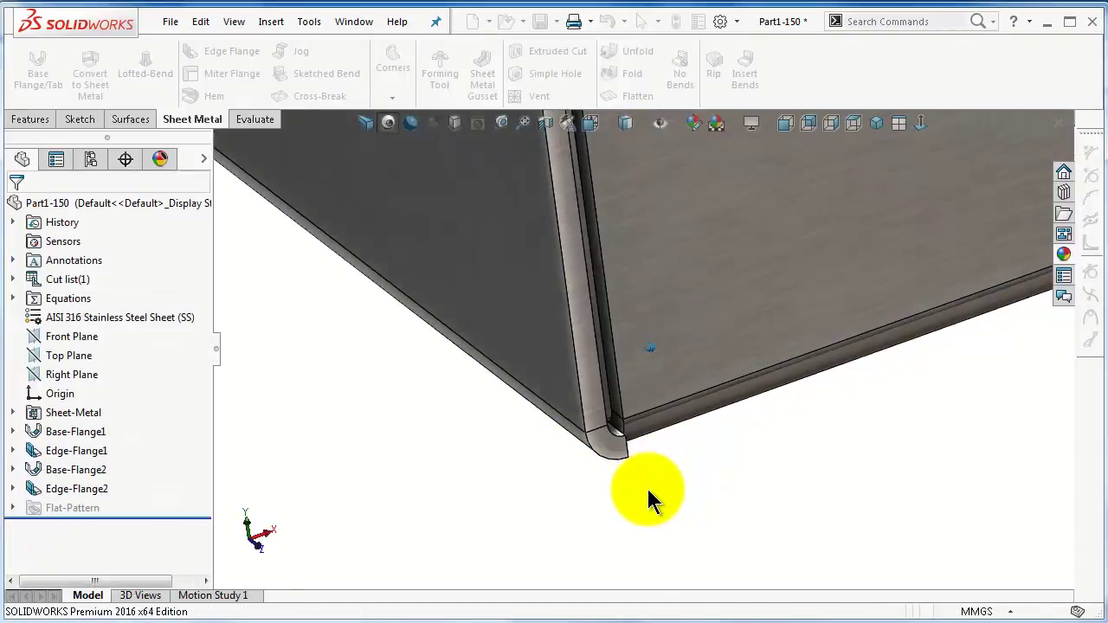
Examine the gap between the Edge-Flange1 face and the neighbouring Base-Flange1 edge face, selecting each face in turn.
middle_drag(646, 486, 655, 247)
scroll(674, 459, down, 4)
middle_click(601, 399)
scroll(658, 251, down, 4)
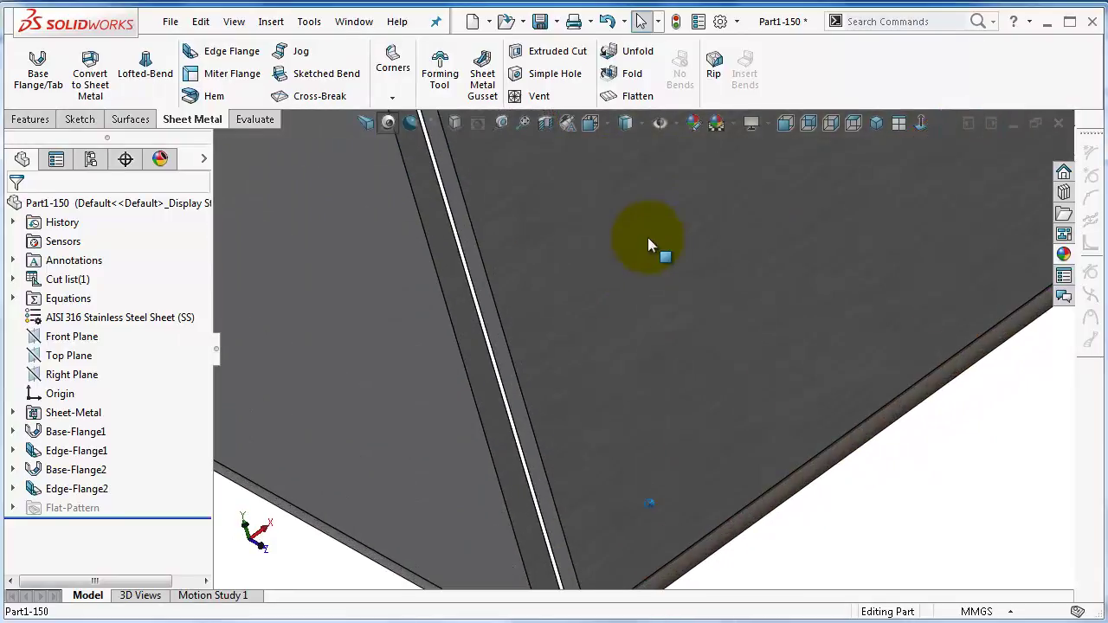
click(640, 282)
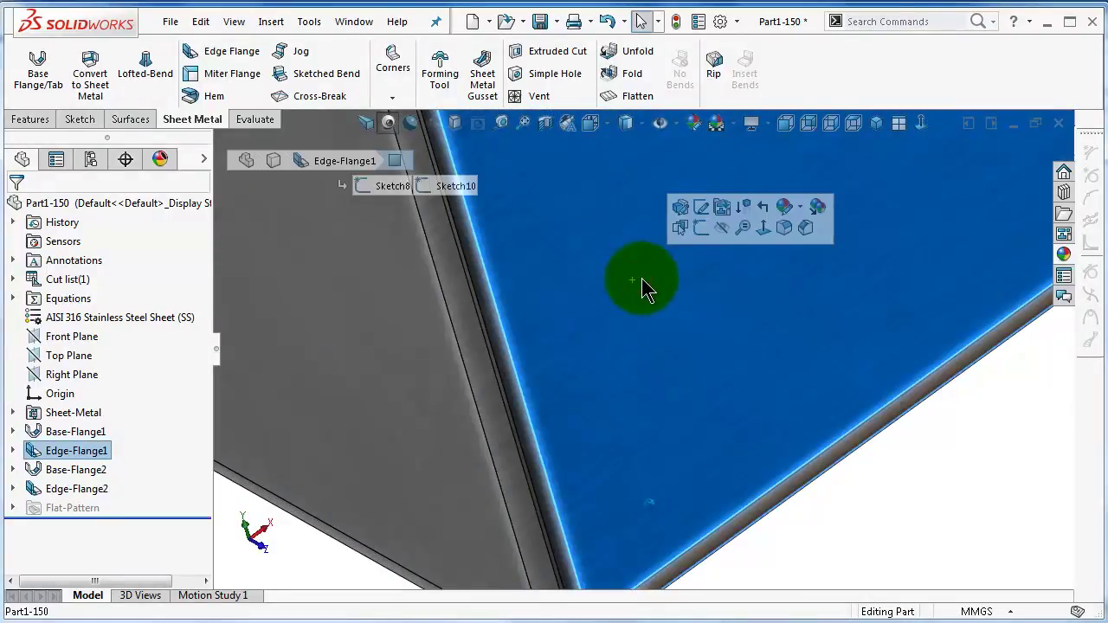
click(500, 406)
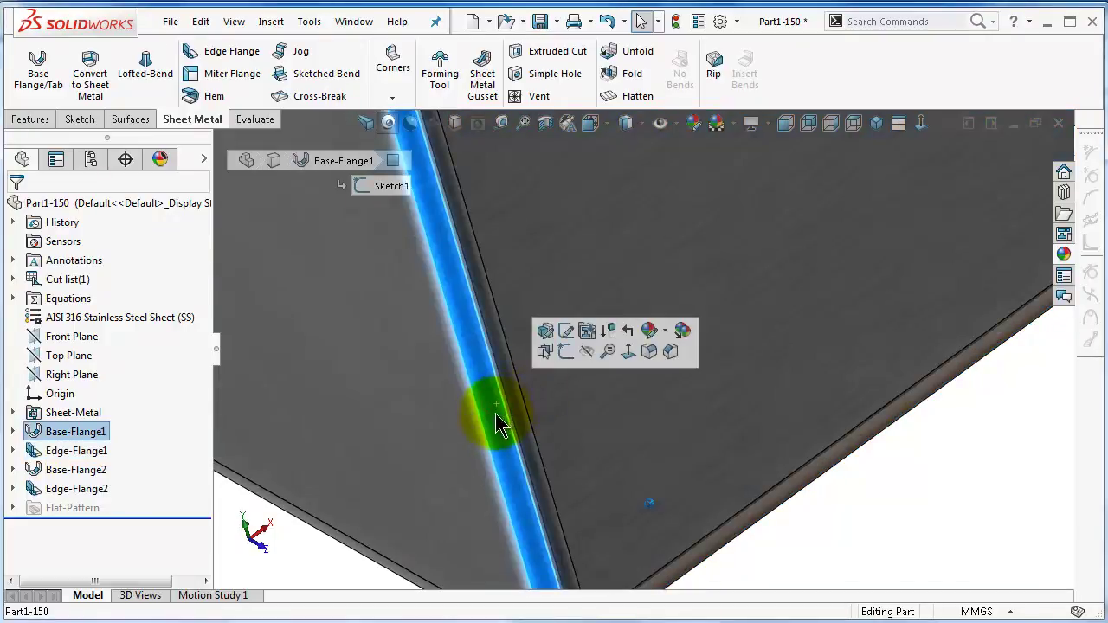
Examine up close how the Edge-Flange1 bend meets the side bend at the lower box corner.
scroll(520, 404, up, 1)
middle_drag(529, 401, 717, 436)
scroll(786, 513, up, 2)
click(785, 513)
scroll(763, 531, down, 7)
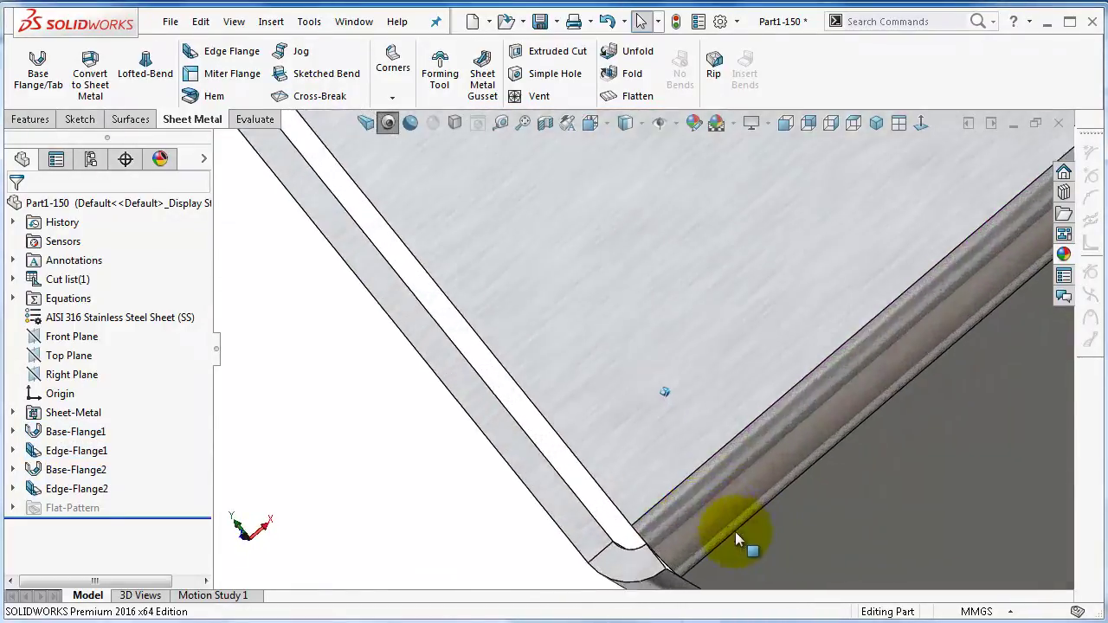
middle_drag(619, 541, 550, 400)
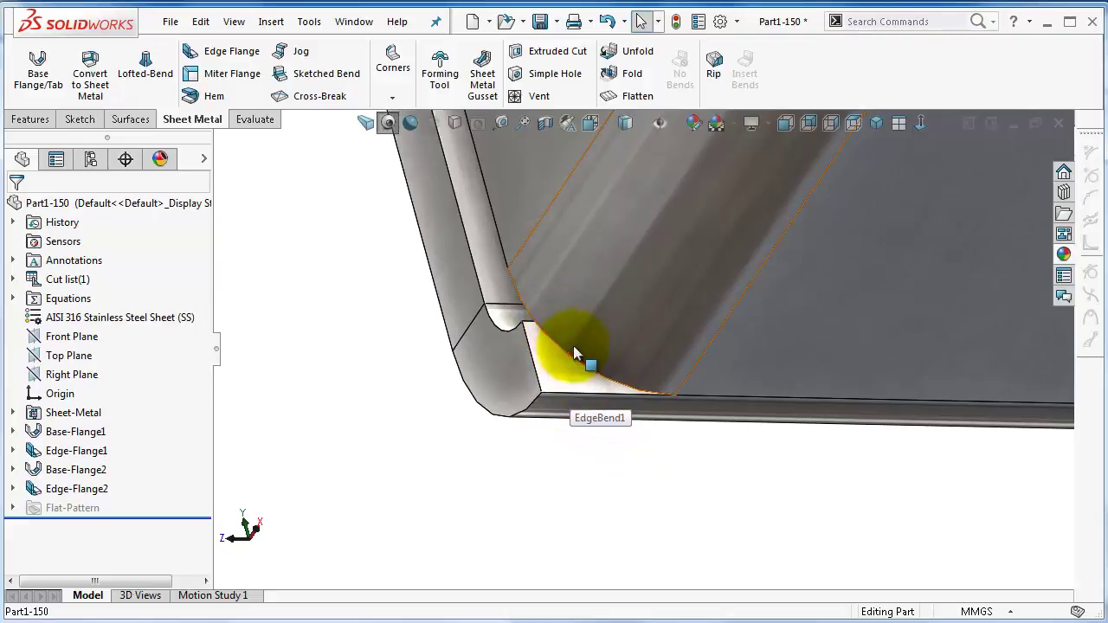
middle_drag(574, 351, 607, 364)
middle_drag(534, 343, 525, 309)
scroll(527, 338, down, 2)
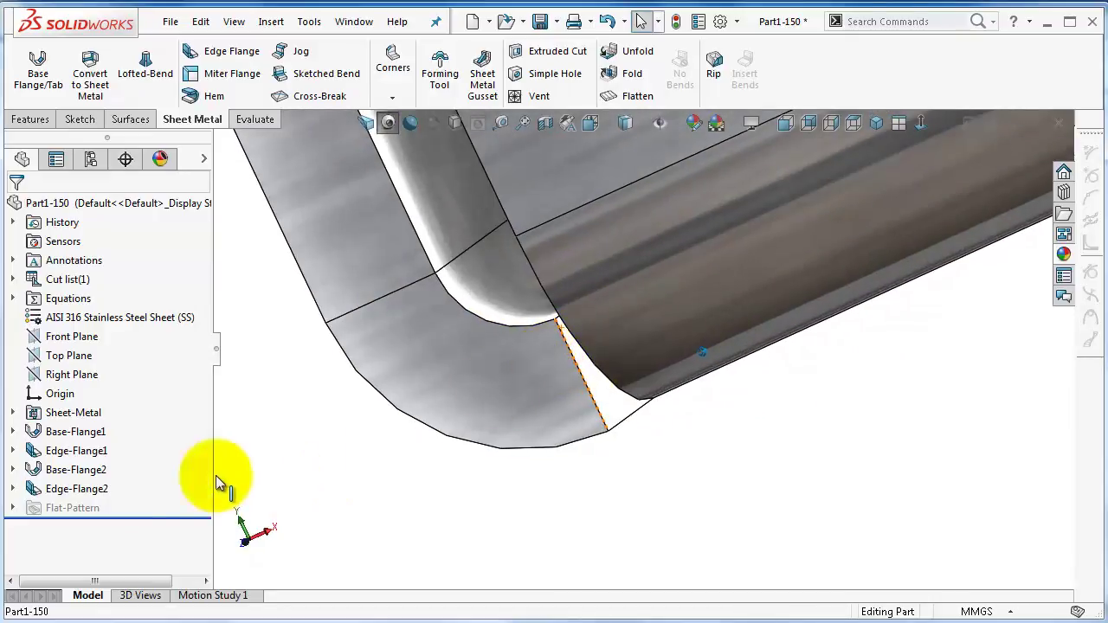
Edit Edge-Flange1 to turn on Trim side bends, apply it, and inspect the trimmed corner.
click(78, 450)
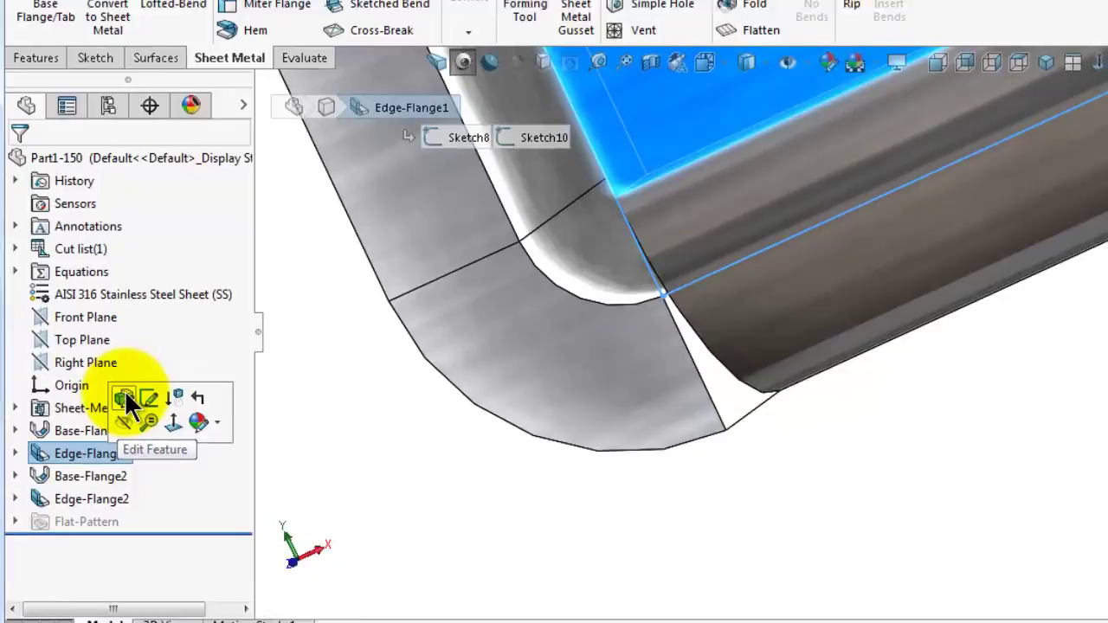
click(105, 407)
drag(295, 303, 293, 474)
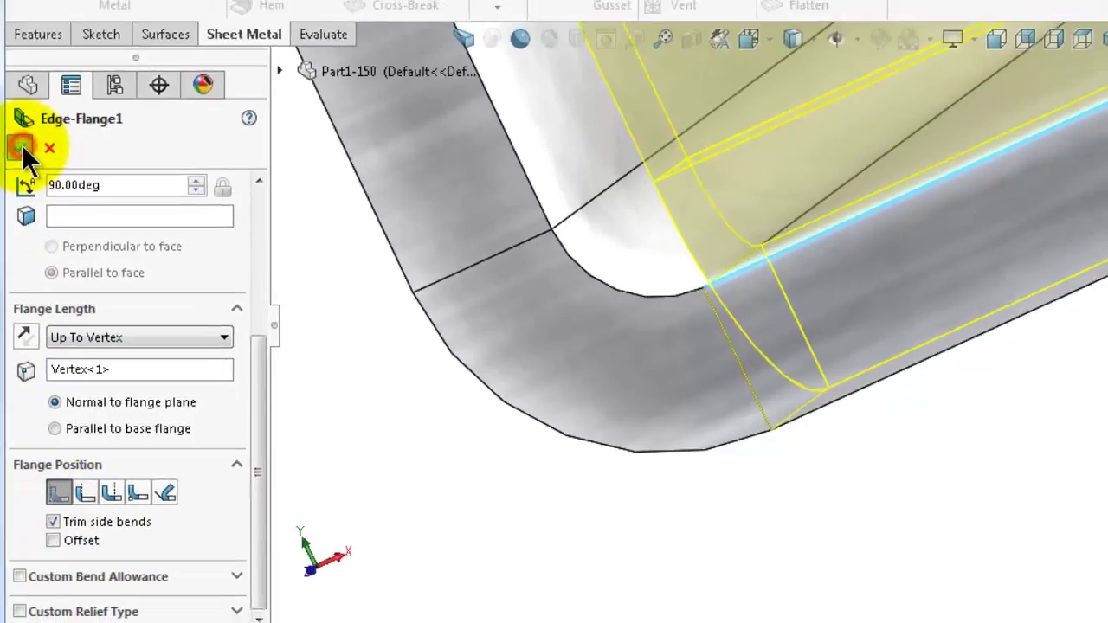
click(24, 107)
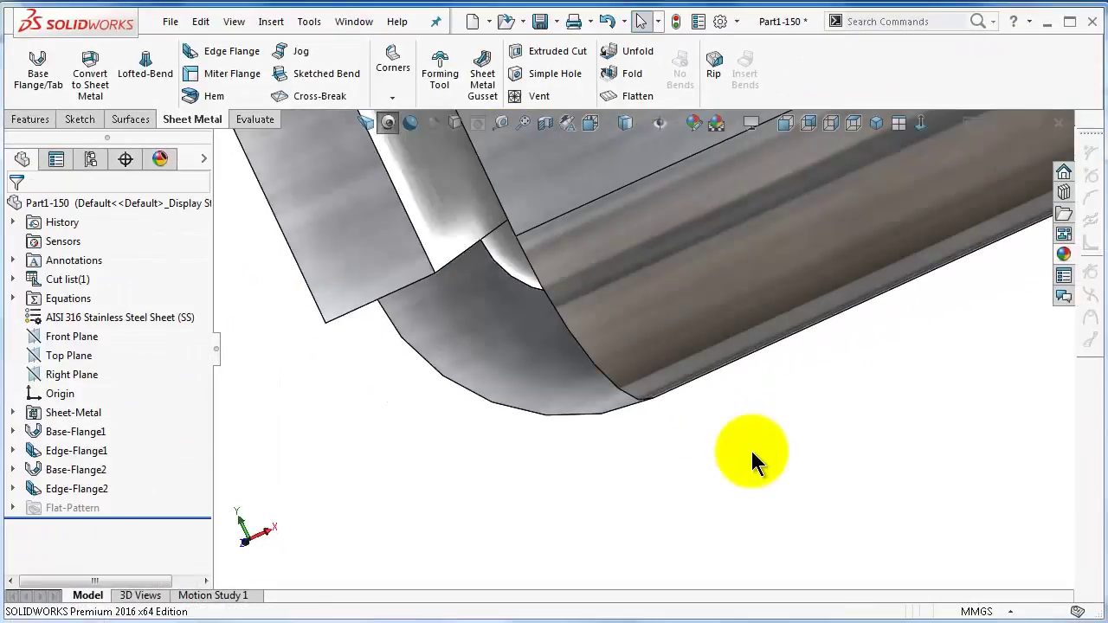
middle_drag(751, 450, 682, 480)
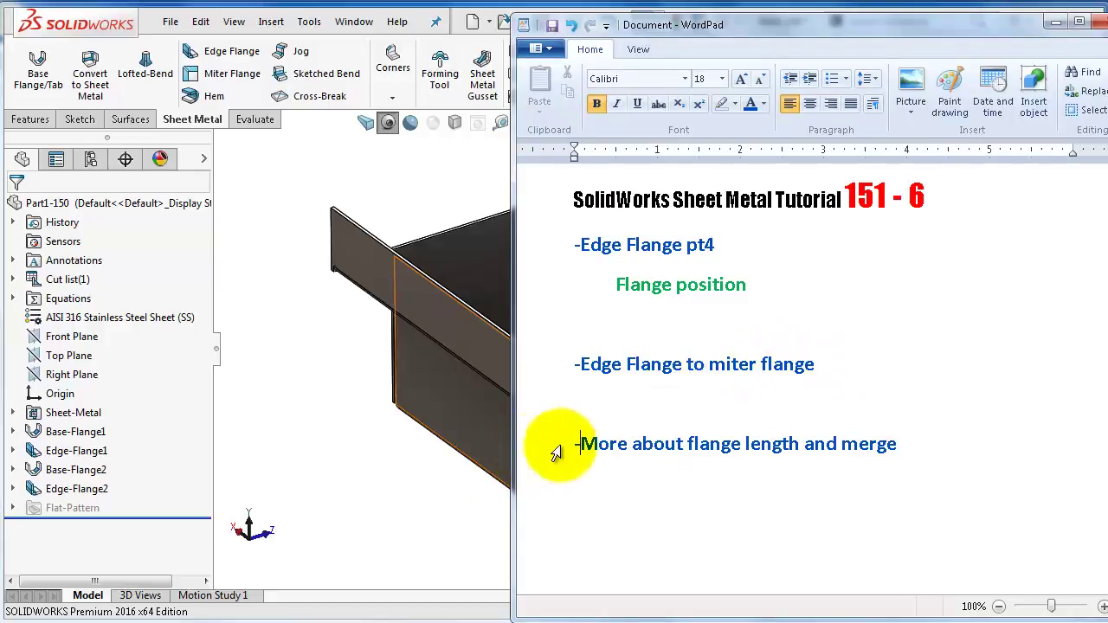
Switch to the WordPad notes and highlight the line "More about flange length and merge", clearing the selection when done.
drag(620, 437, 859, 451)
click(792, 480)
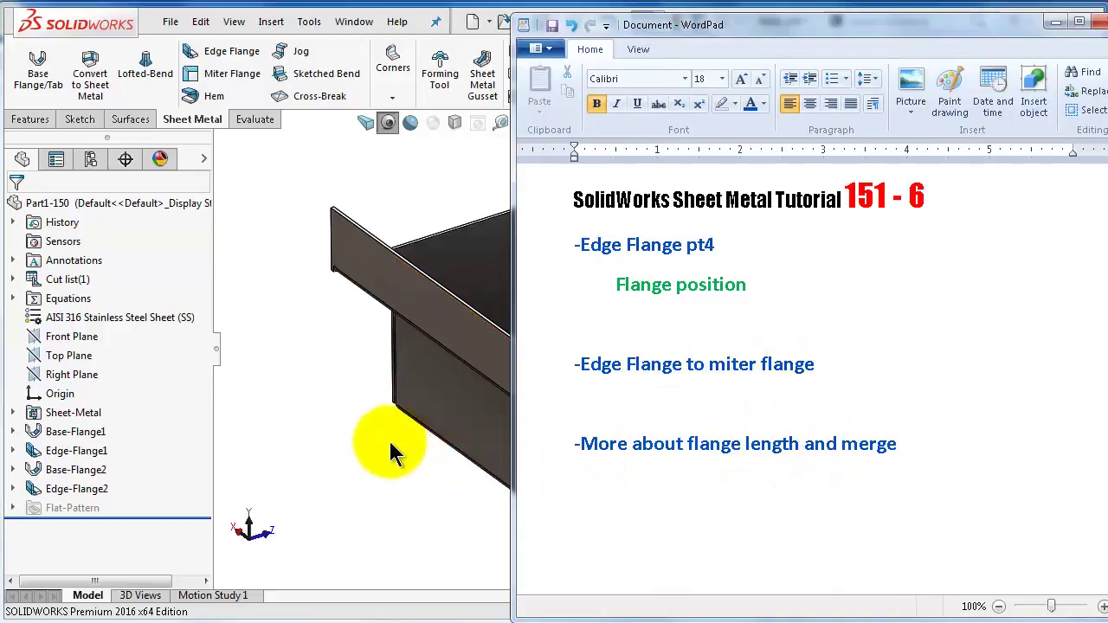
Open Edge-Flange2 for editing and examine its Up To Edge And Merge length setting and the bends at both ends of the flange.
middle_drag(390, 451, 378, 444)
scroll(379, 444, down, 2)
middle_click(558, 370)
mouse_move(557, 371)
middle_down()
mouse_move(534, 371)
mouse_move(554, 349)
middle_up()
scroll(554, 361, down, 1)
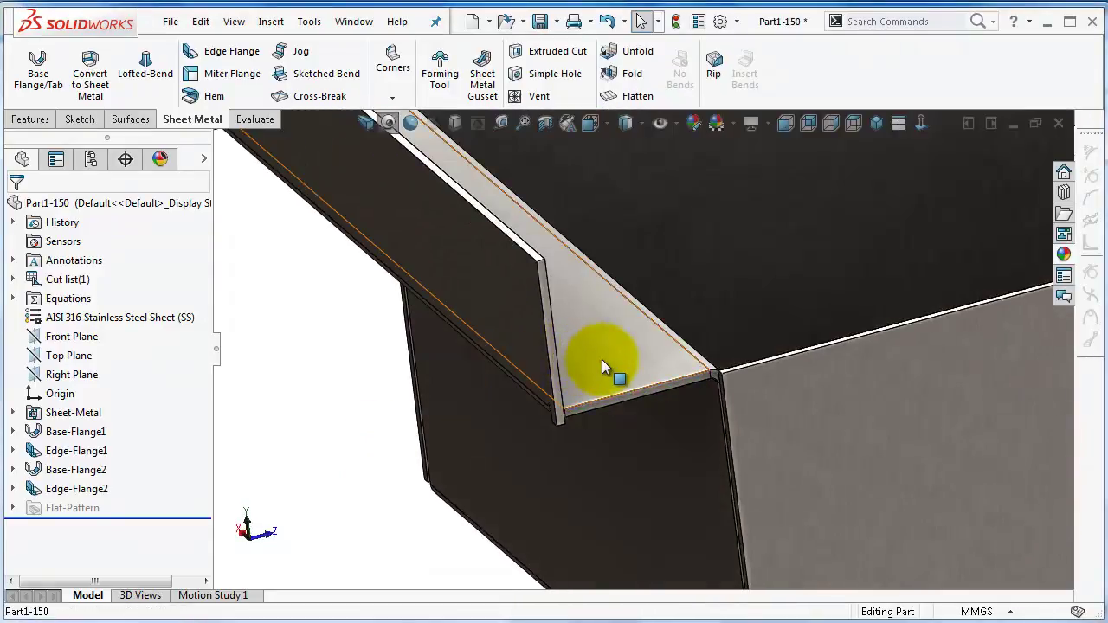
click(601, 359)
click(52, 436)
drag(201, 369, 217, 446)
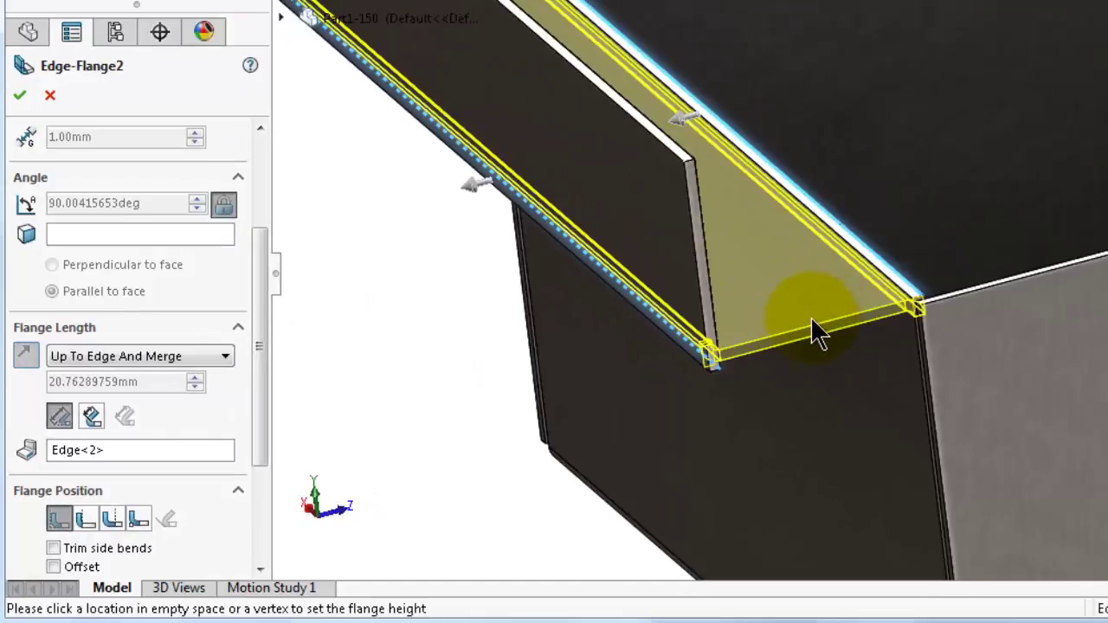
middle_drag(818, 333, 606, 337)
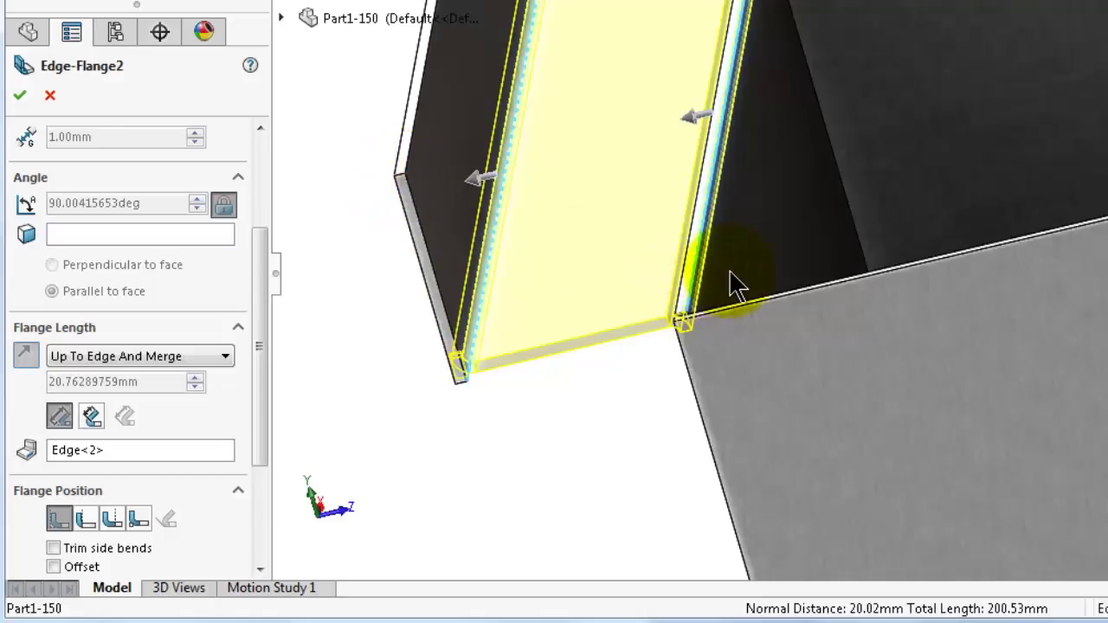
mouse_move(731, 273)
middle_down()
mouse_move(745, 265)
mouse_move(744, 275)
middle_up()
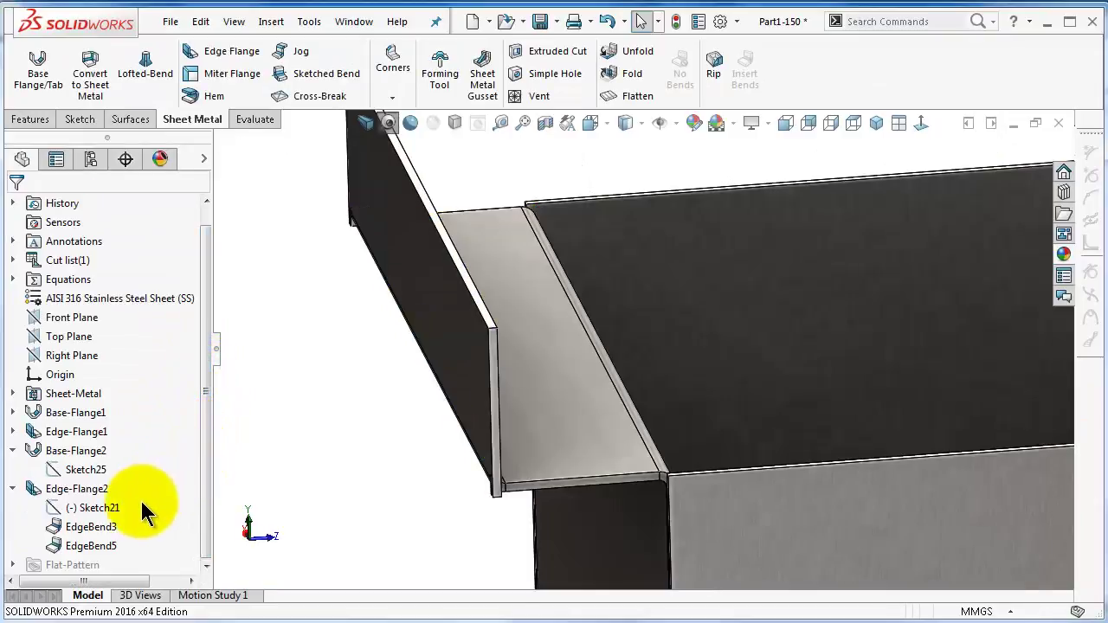
Edit Base-Flange2 and try an overridden thickness of 2 mm.
click(453, 347)
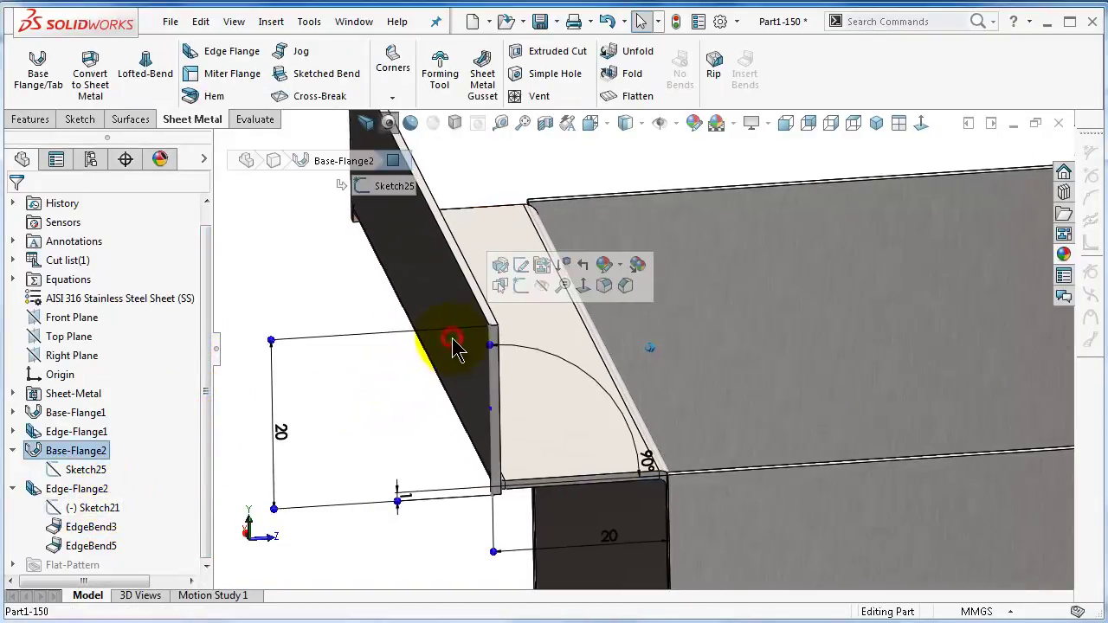
click(51, 450)
click(66, 402)
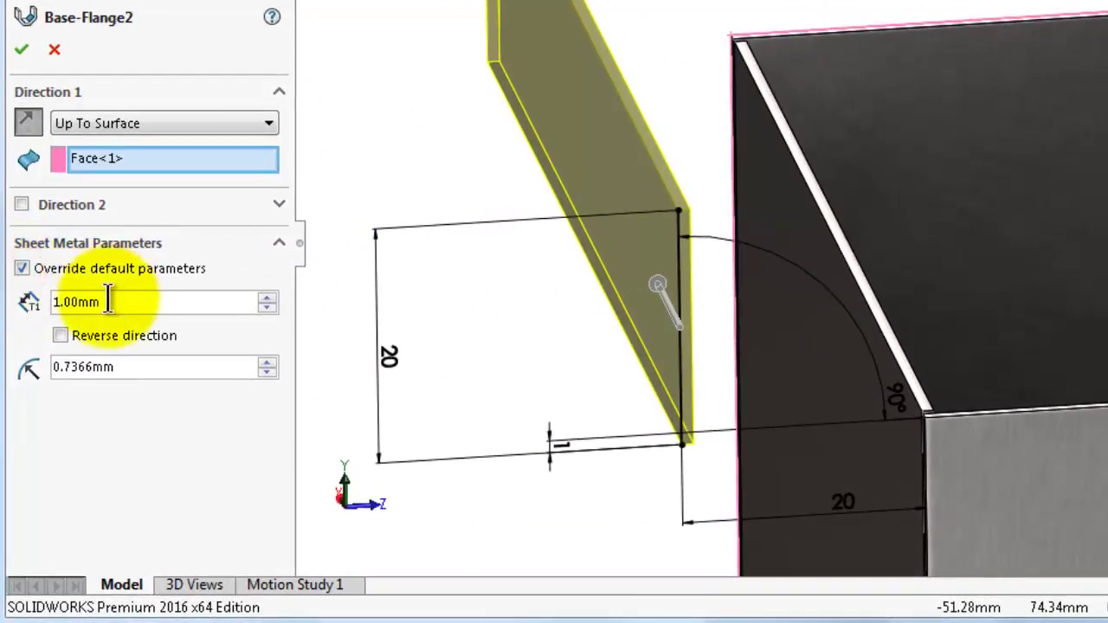
drag(120, 301, 43, 303)
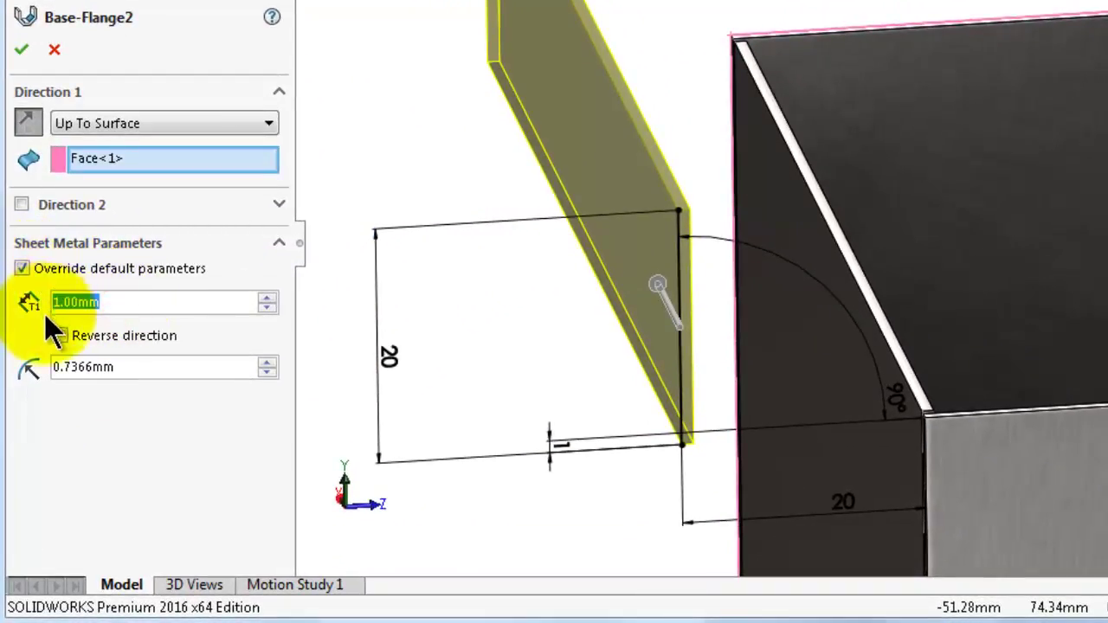
text(2)
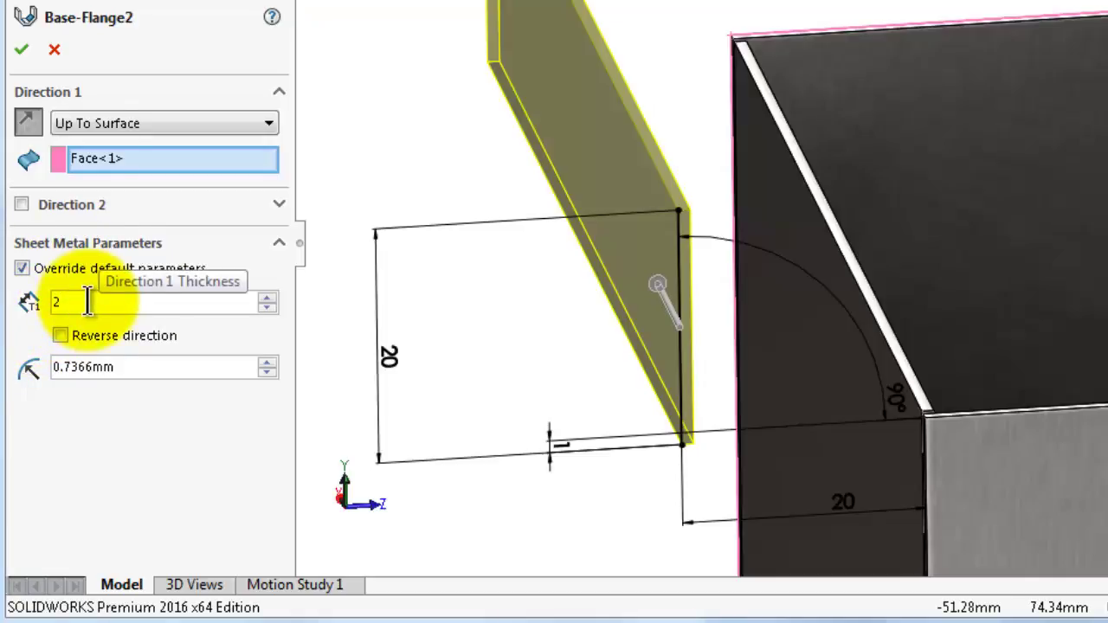
click(23, 51)
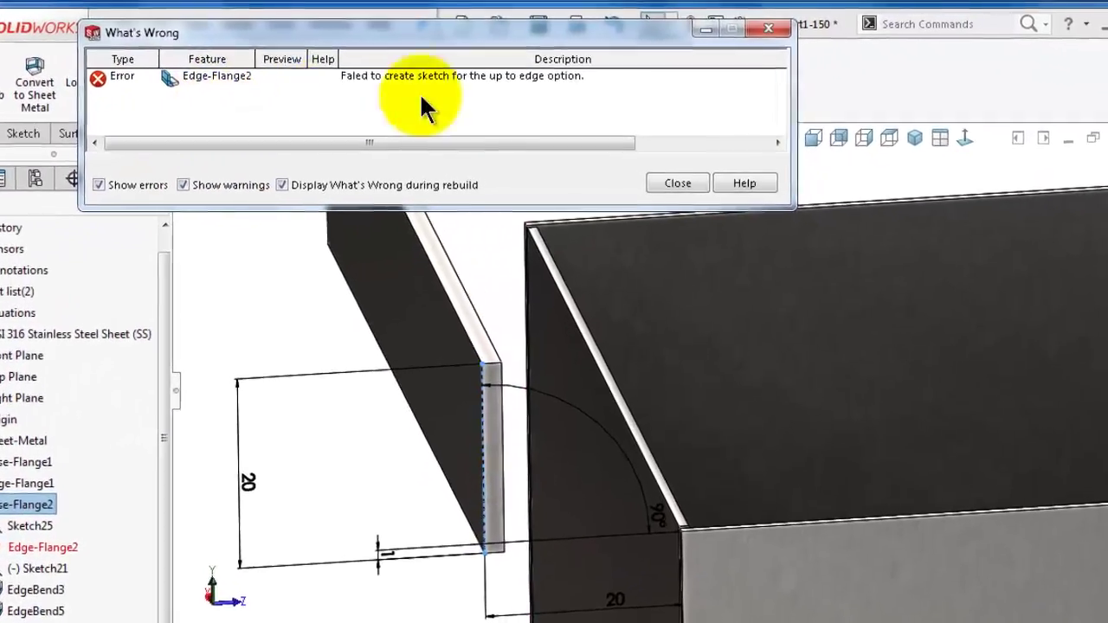
click(677, 182)
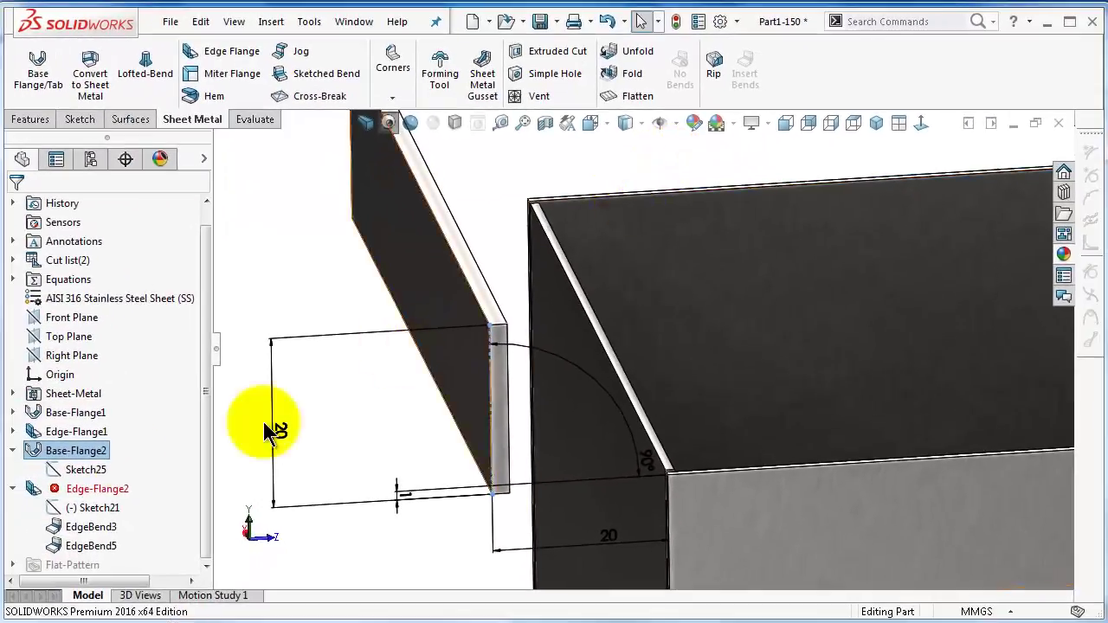
Edit Base-Flange2 to turn off Override default parameters and apply the default sheet thickness.
click(76, 451)
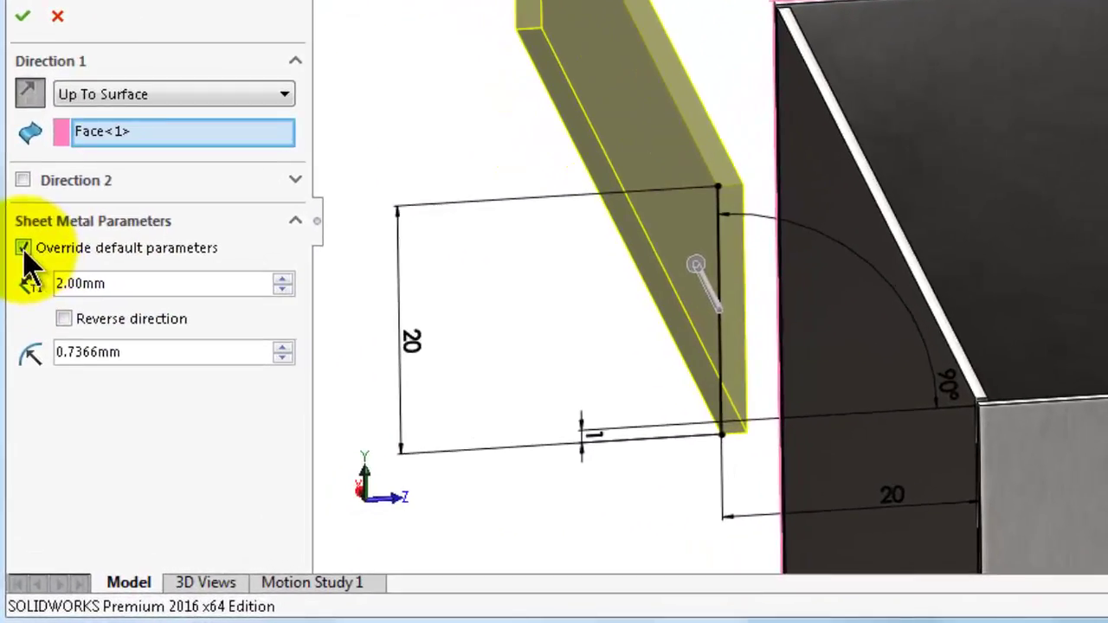
click(23, 248)
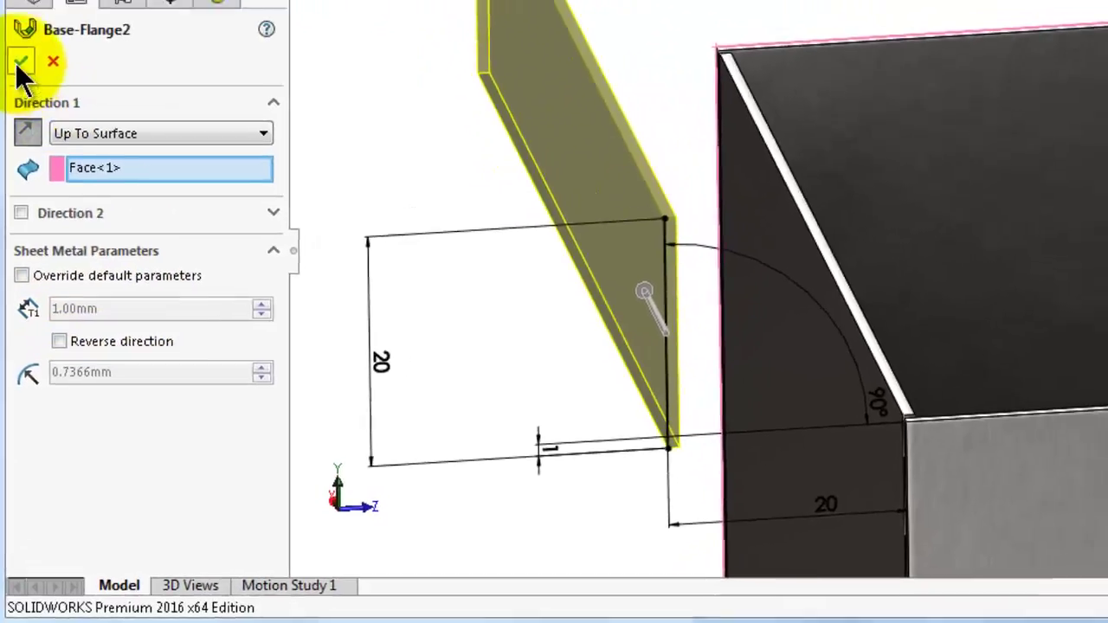
click(23, 16)
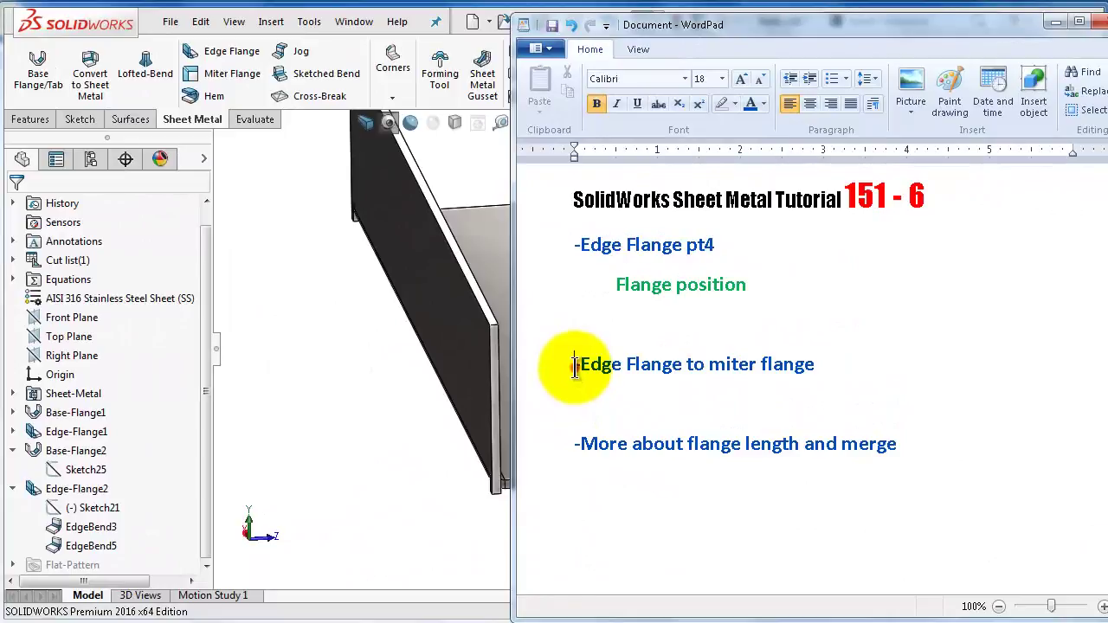
Highlight "Edge Flange to miter flange" in the WordPad notes, and suppress Base-Flange2 and Edge-Flange2 in SOLIDWORKS.
drag(574, 367, 807, 367)
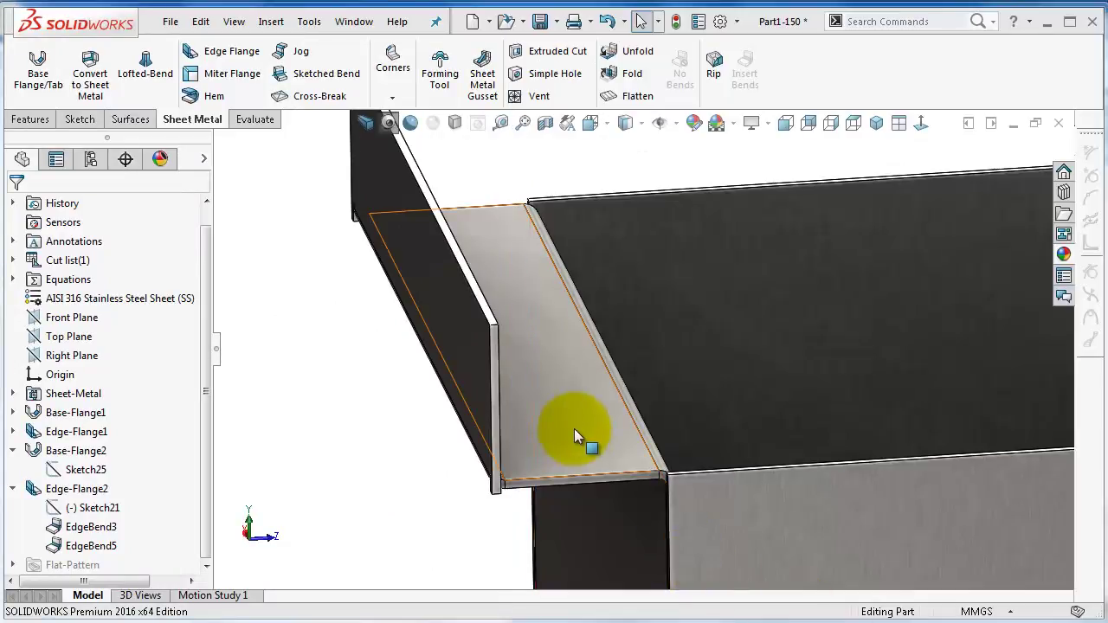
click(574, 429)
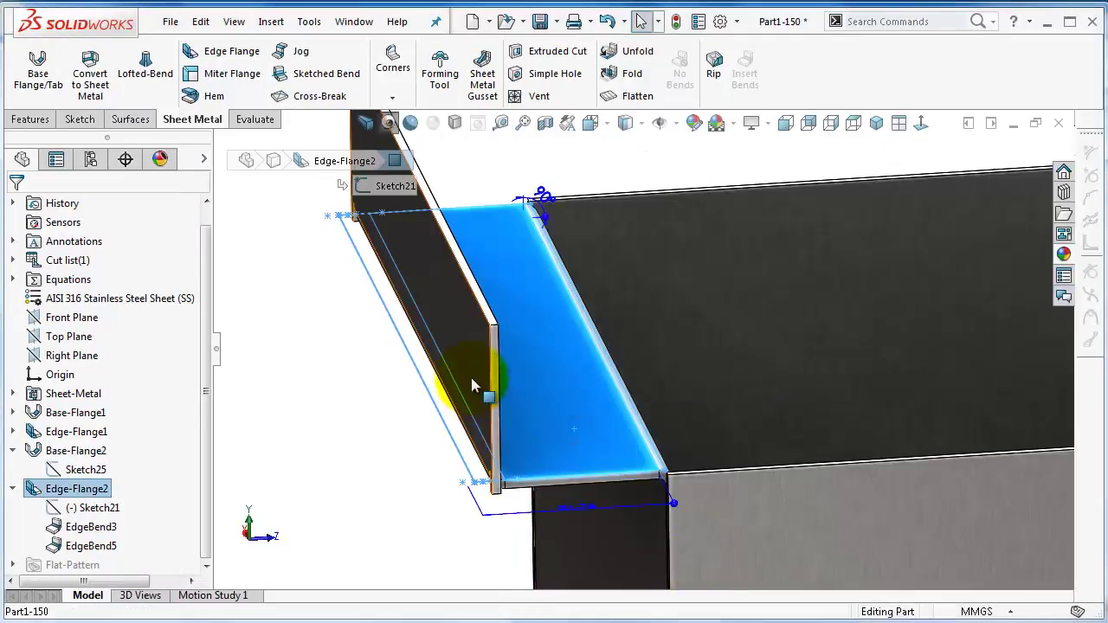
click(73, 450)
click(125, 395)
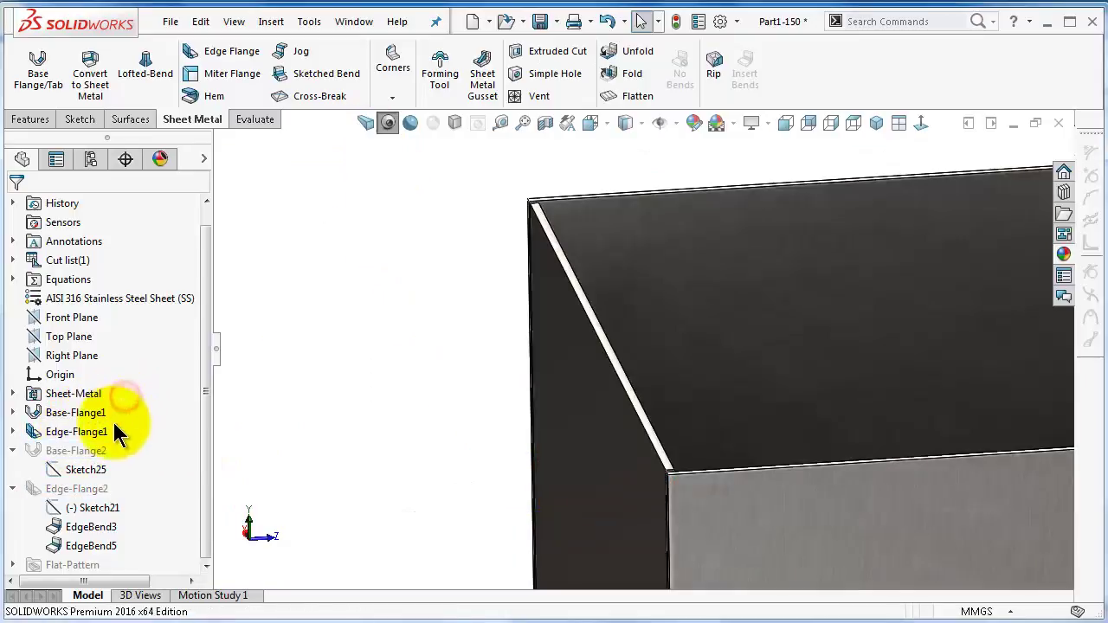
Start an Edge Flange on the top edges of two opposite box walls, pointing inward at 90 degrees with a 28 mm Blind length.
mouse_move(537, 463)
middle_down()
mouse_move(799, 433)
mouse_move(734, 421)
mouse_move(604, 434)
mouse_move(724, 445)
mouse_move(626, 413)
mouse_move(611, 432)
middle_up()
scroll(771, 505, down, 3)
scroll(641, 354, up, 3)
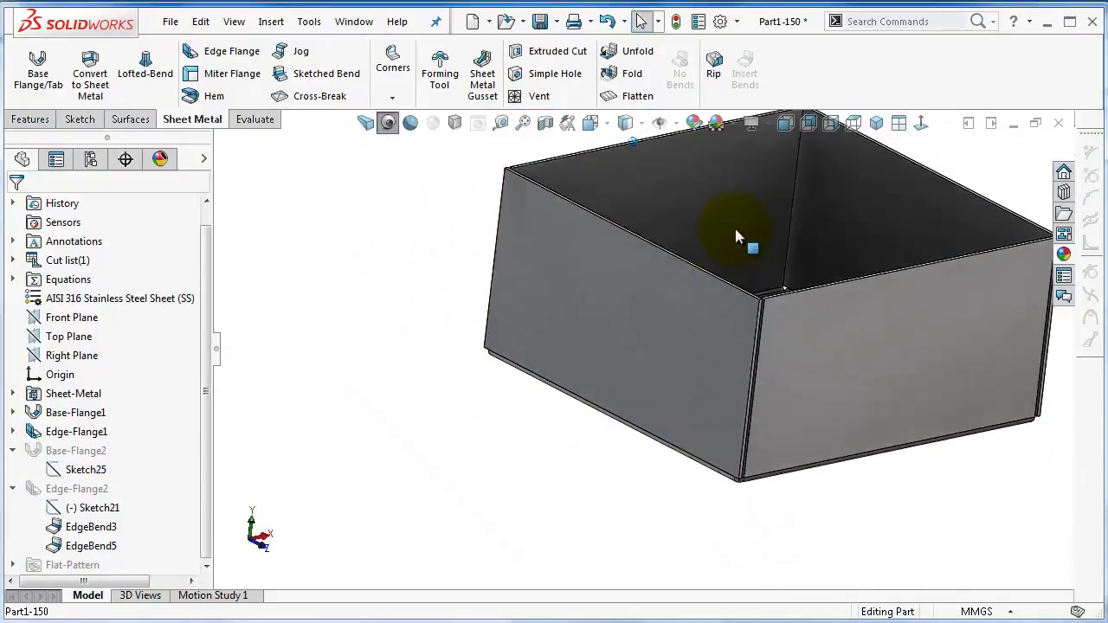
scroll(675, 231, down, 4)
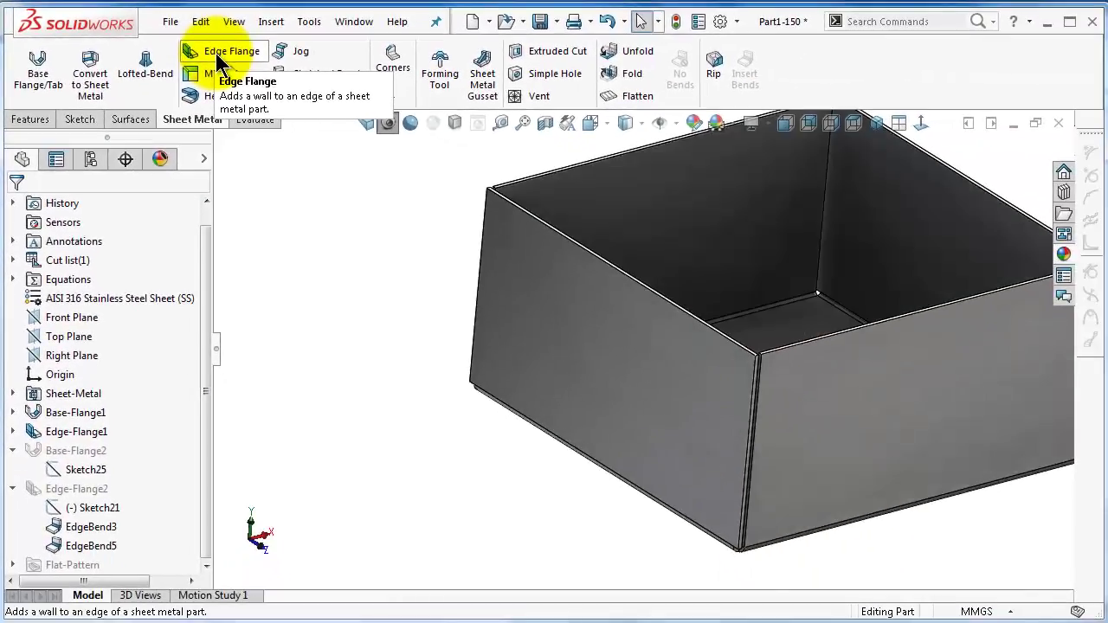
click(218, 56)
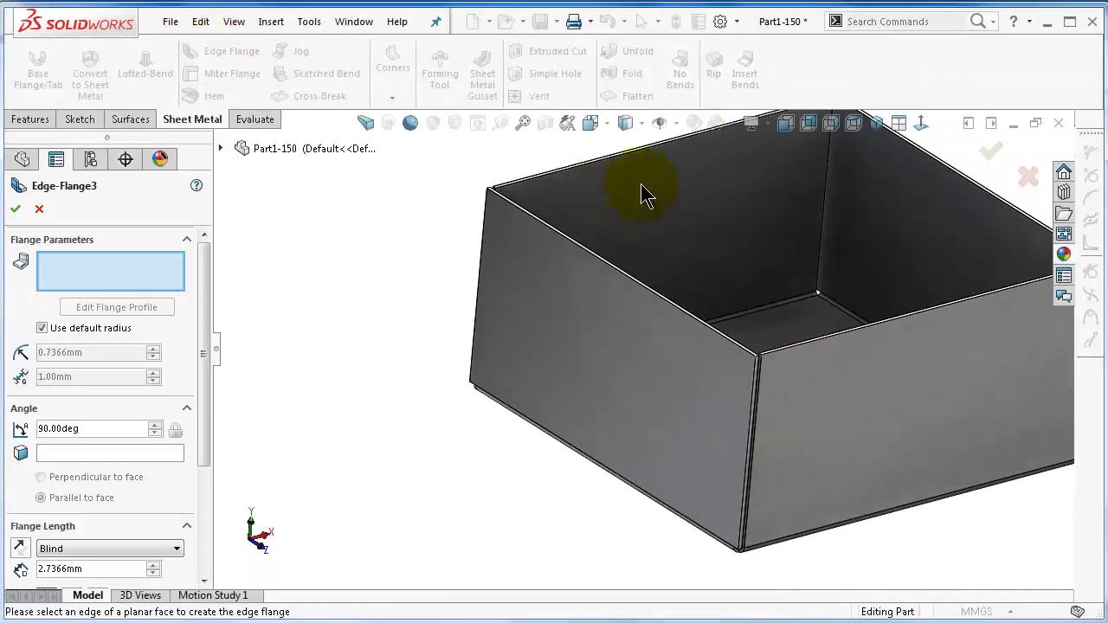
scroll(655, 192, down, 3)
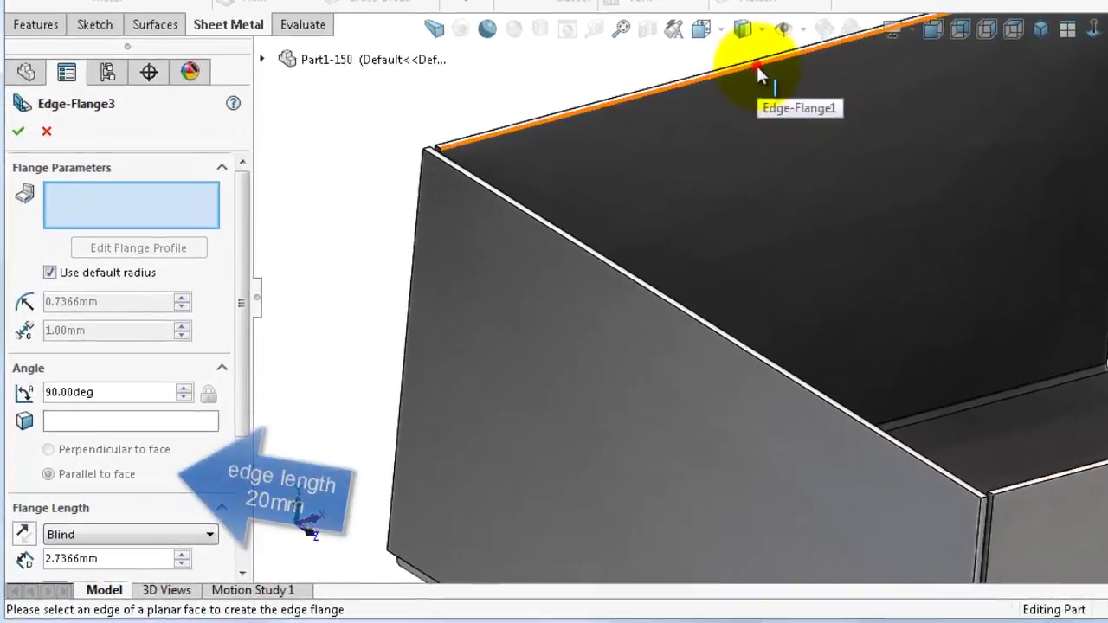
click(651, 157)
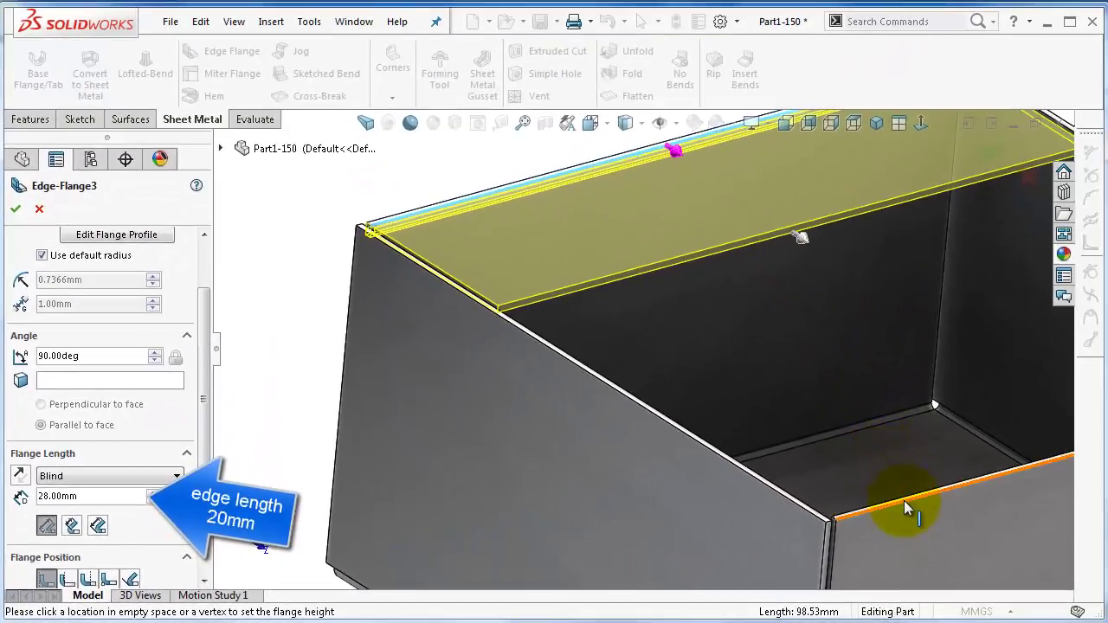
click(903, 500)
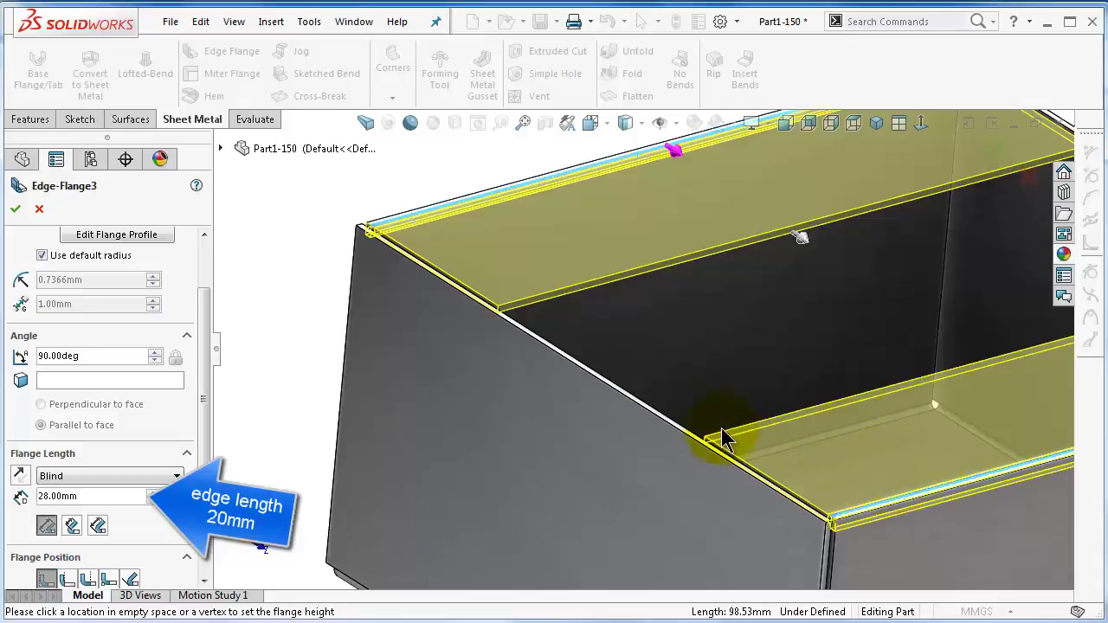
Add the top edge of the wall connecting the two flanged walls to the edge flange.
middle_drag(670, 370, 655, 398)
scroll(558, 428, down, 3)
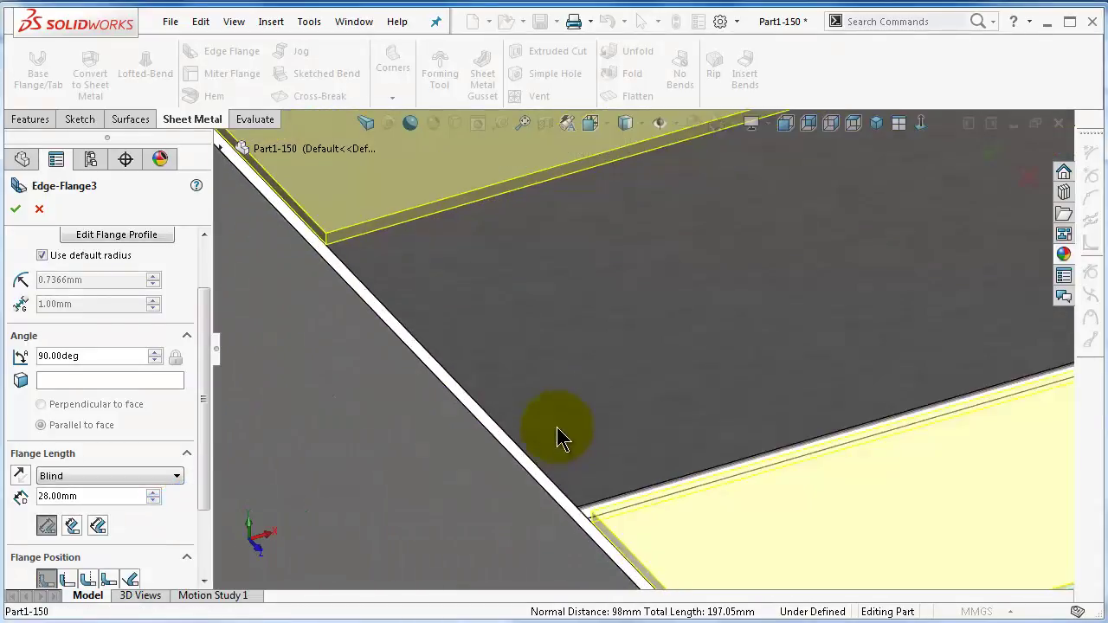
scroll(558, 429, up, 3)
scroll(563, 424, up, 1)
scroll(573, 416, down, 3)
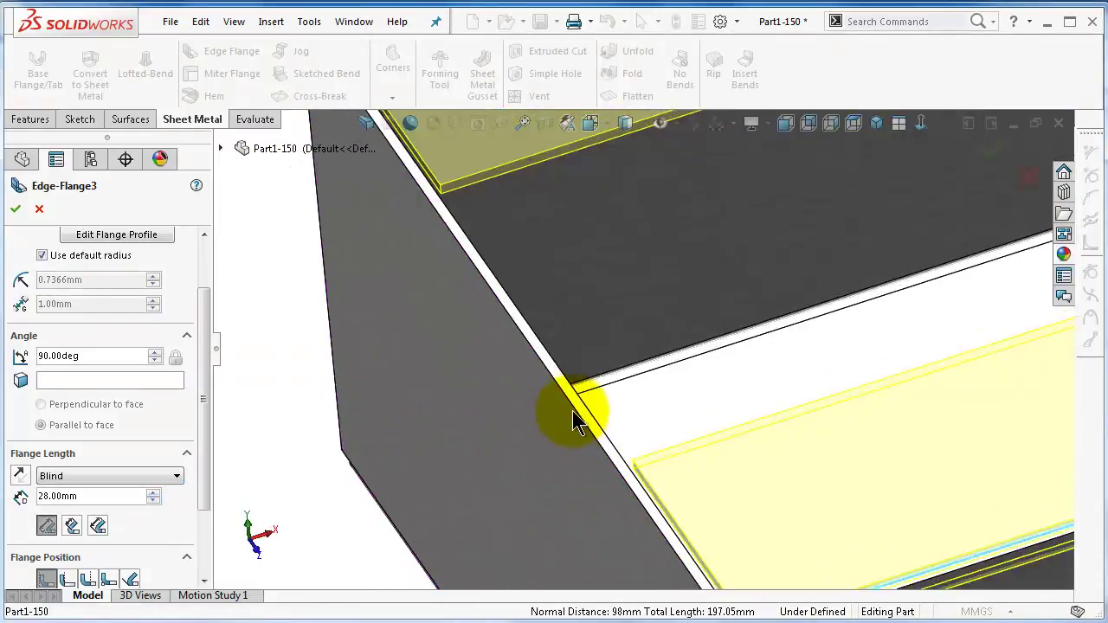
click(588, 401)
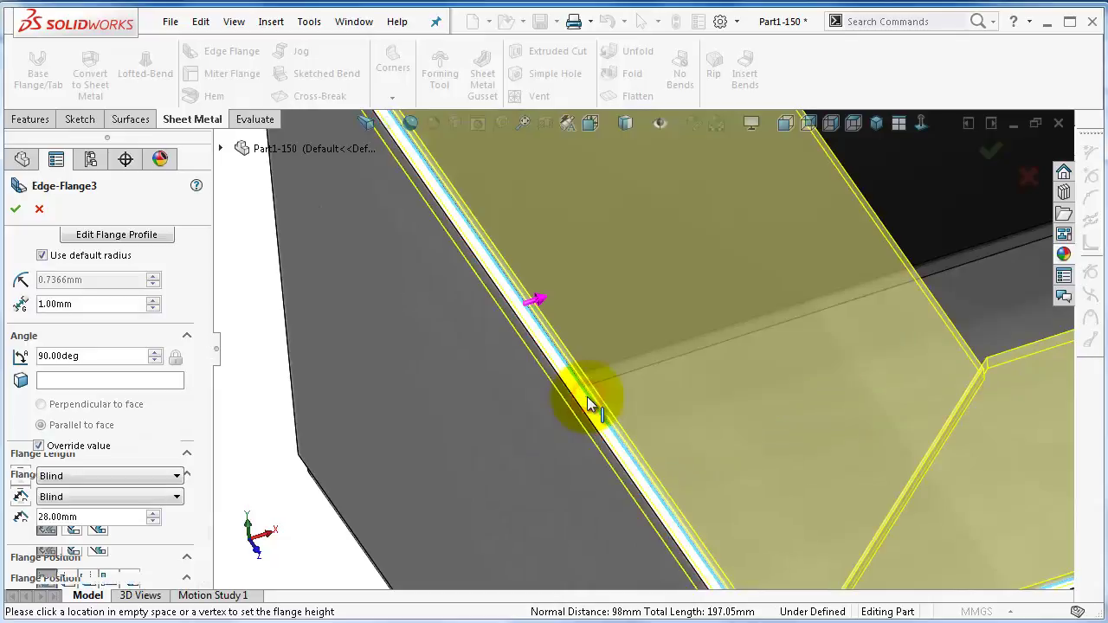
Add the top edge of the remaining wall so the edge flange runs around all four sides of the box.
scroll(593, 406, up, 3)
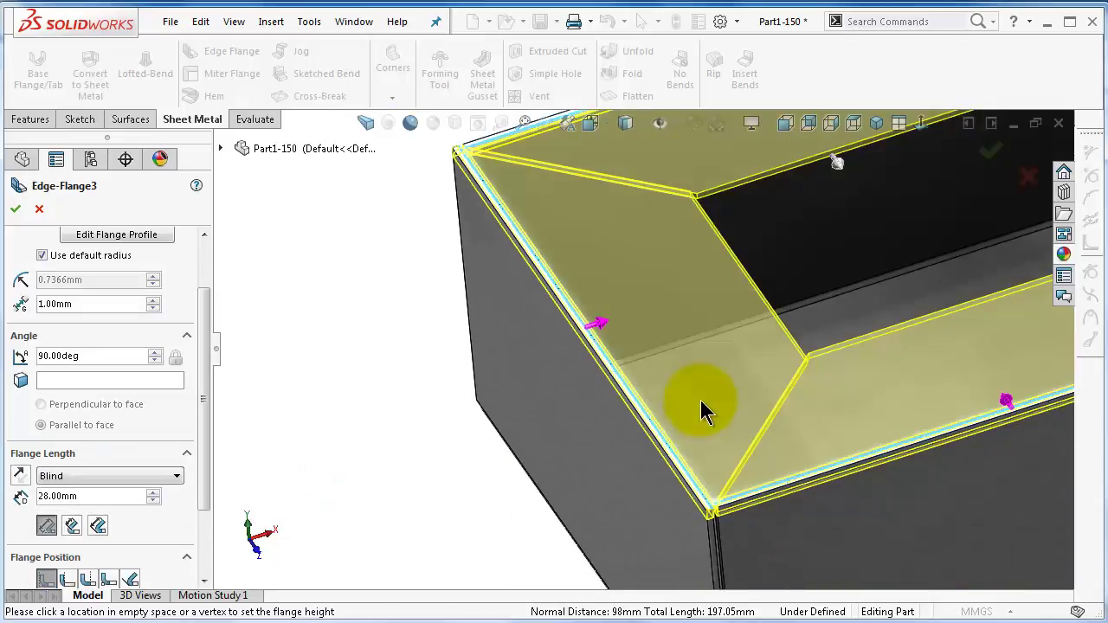
middle_drag(703, 391, 707, 392)
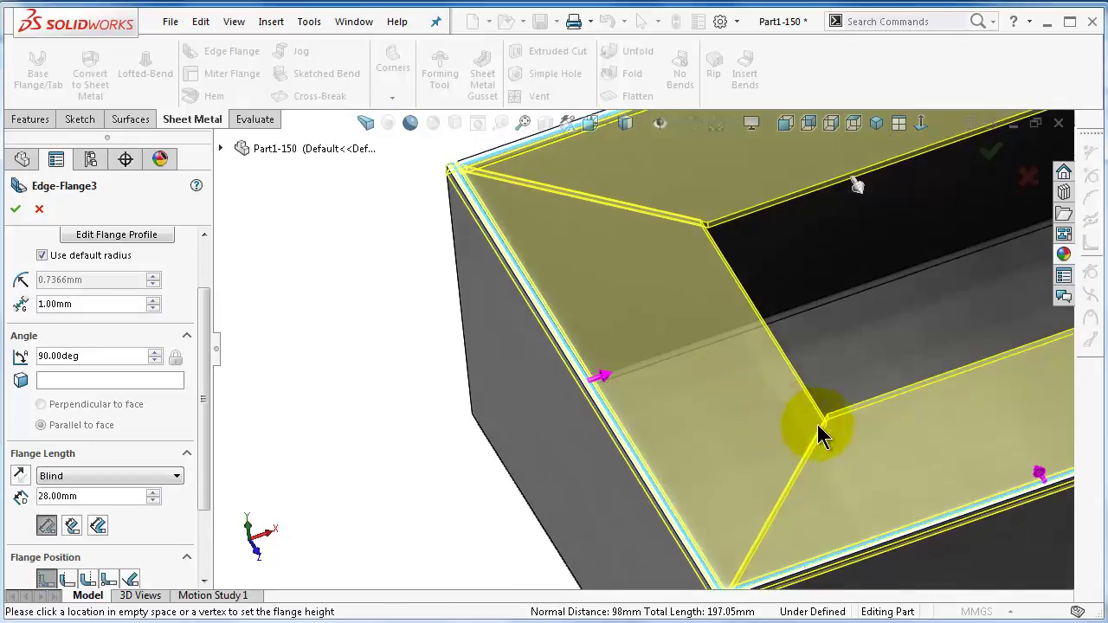
scroll(839, 431, up, 2)
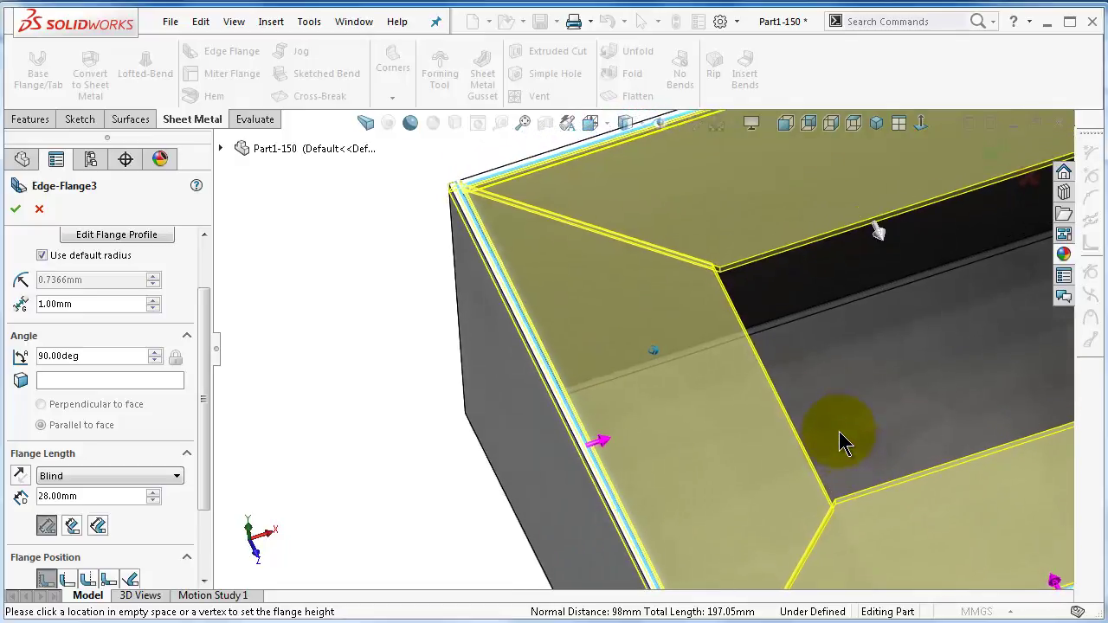
scroll(838, 440, up, 2)
scroll(967, 307, down, 4)
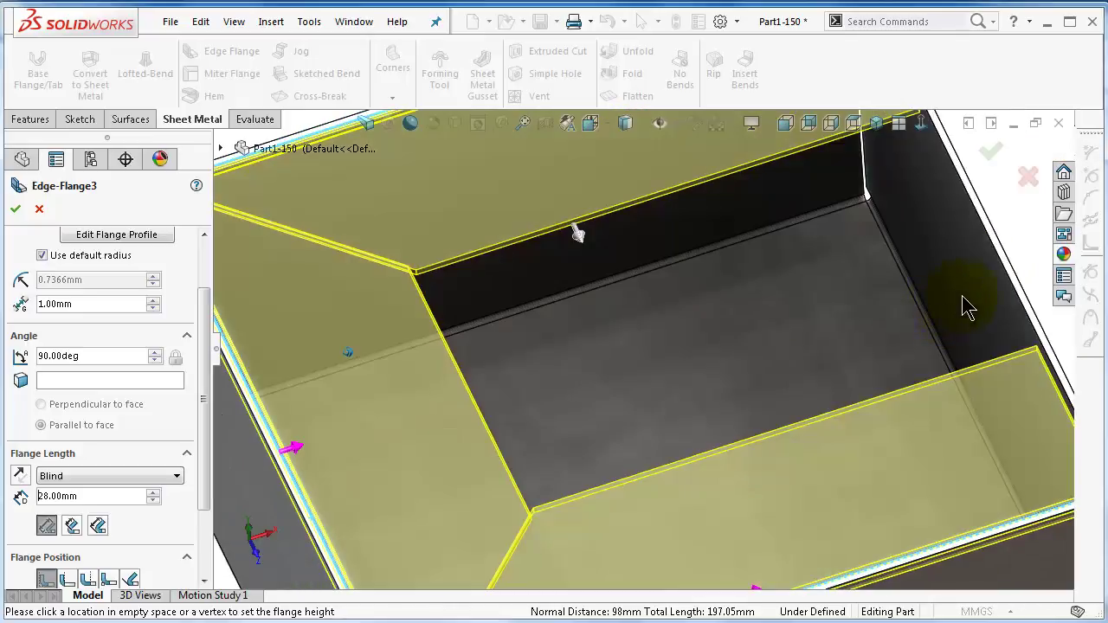
click(1008, 270)
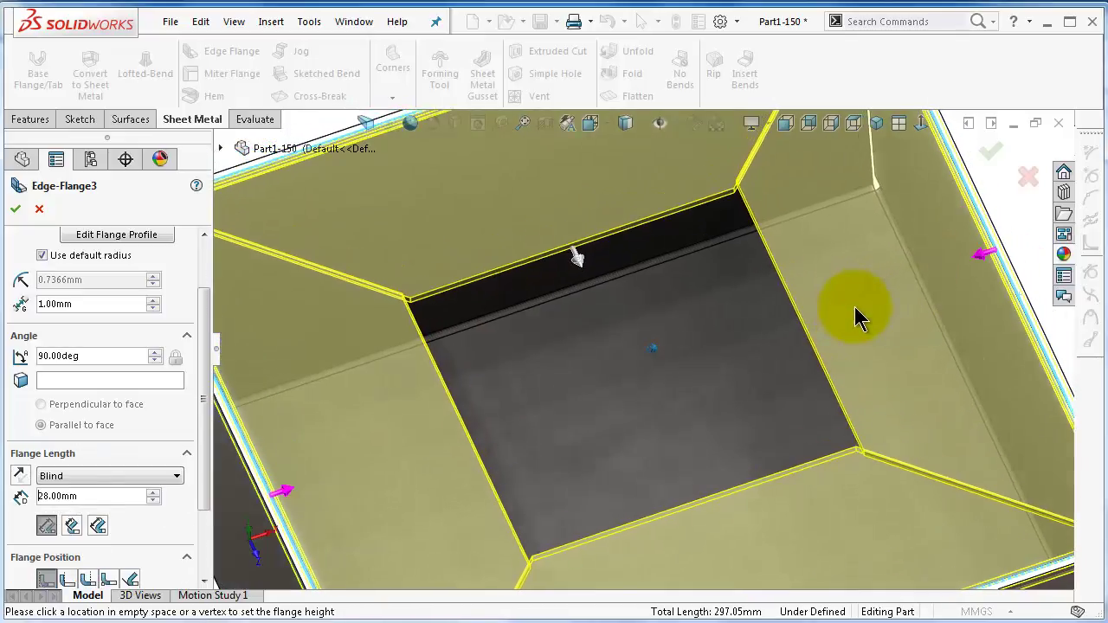
Inspect the mitered inner corner of the flange preview up close and accept the four-sided edge flange.
scroll(366, 354, down, 6)
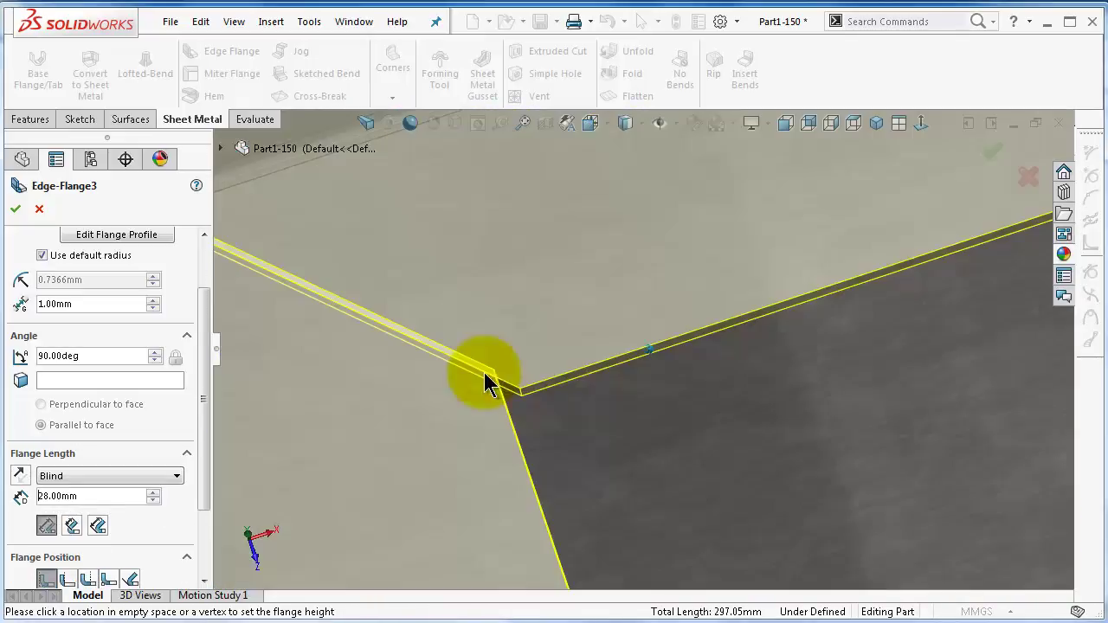
scroll(486, 380, down, 4)
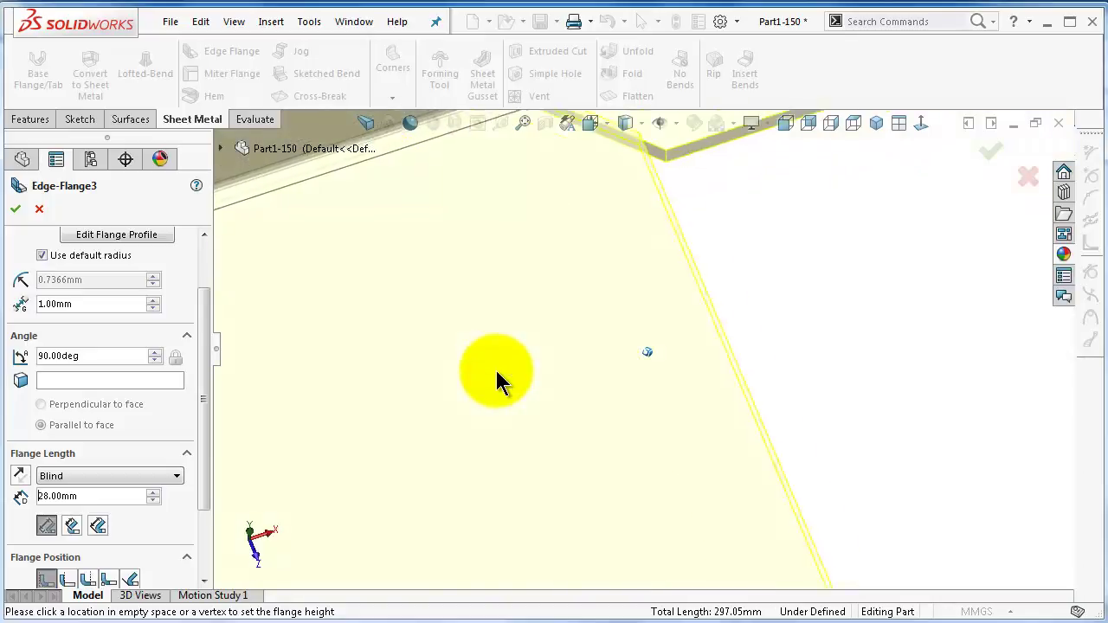
scroll(498, 381, up, 8)
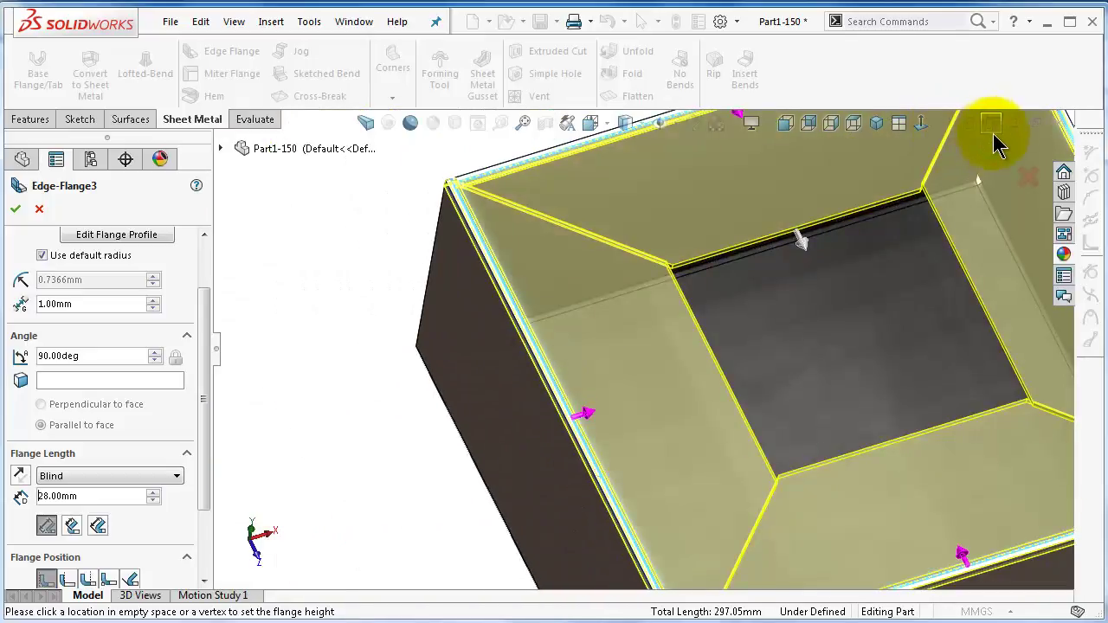
click(993, 147)
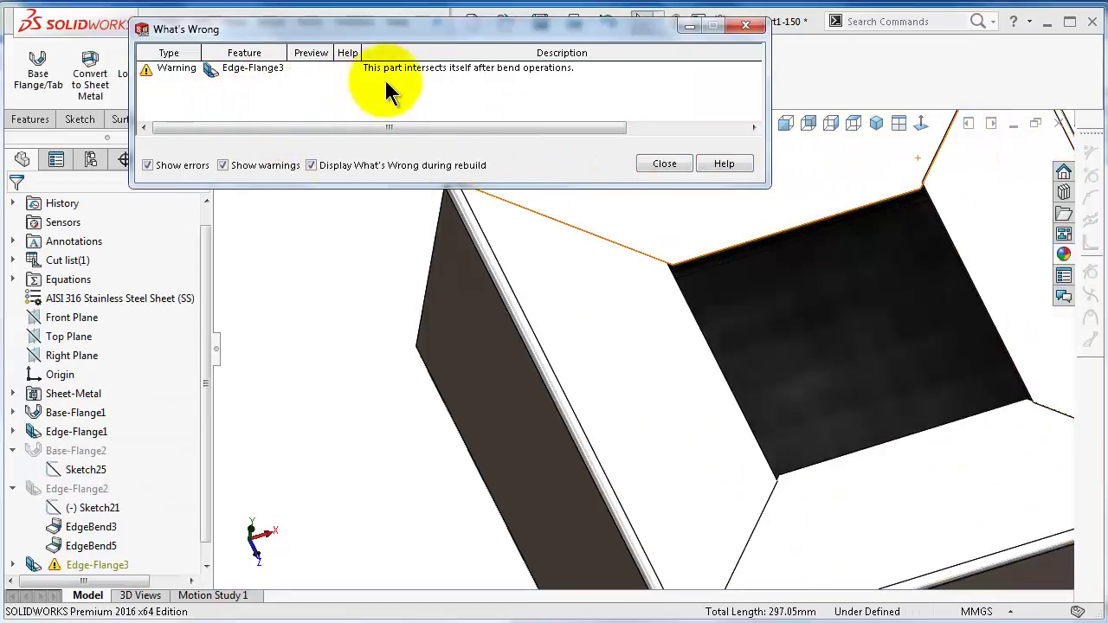
click(660, 166)
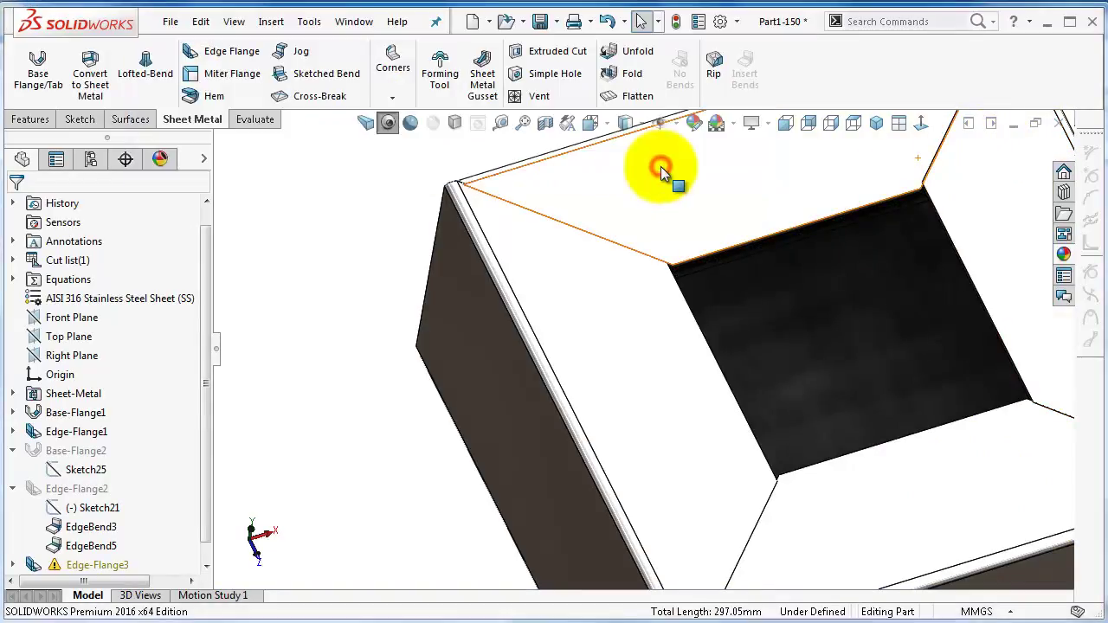
Examine the four-sided edge flange around the box opening and the gap at one mitered inner corner.
scroll(807, 260, up, 3)
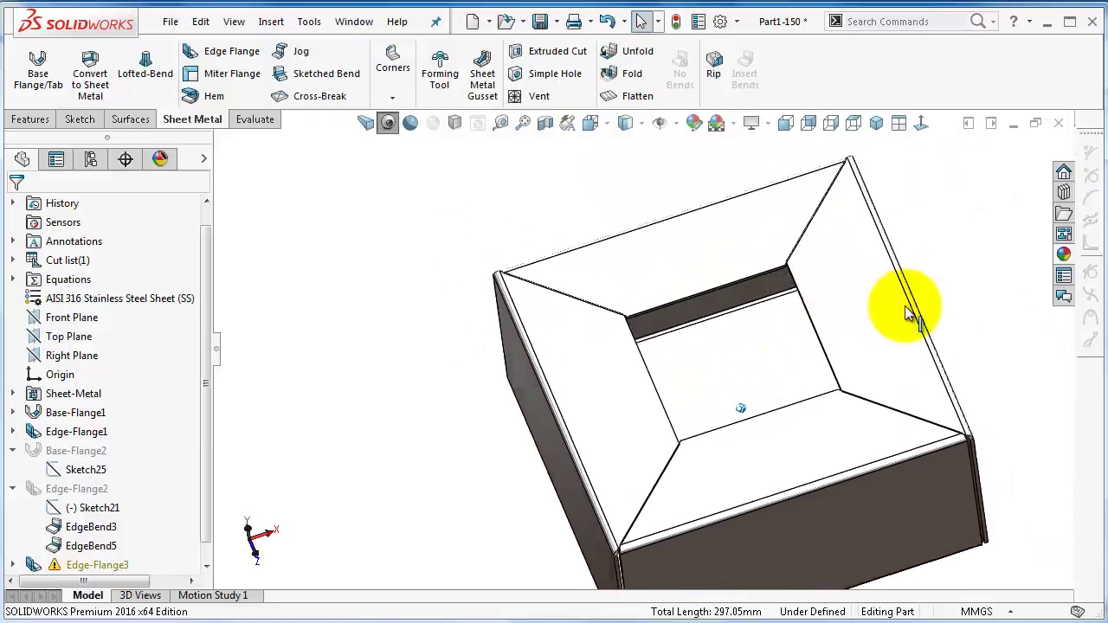
scroll(910, 314, down, 6)
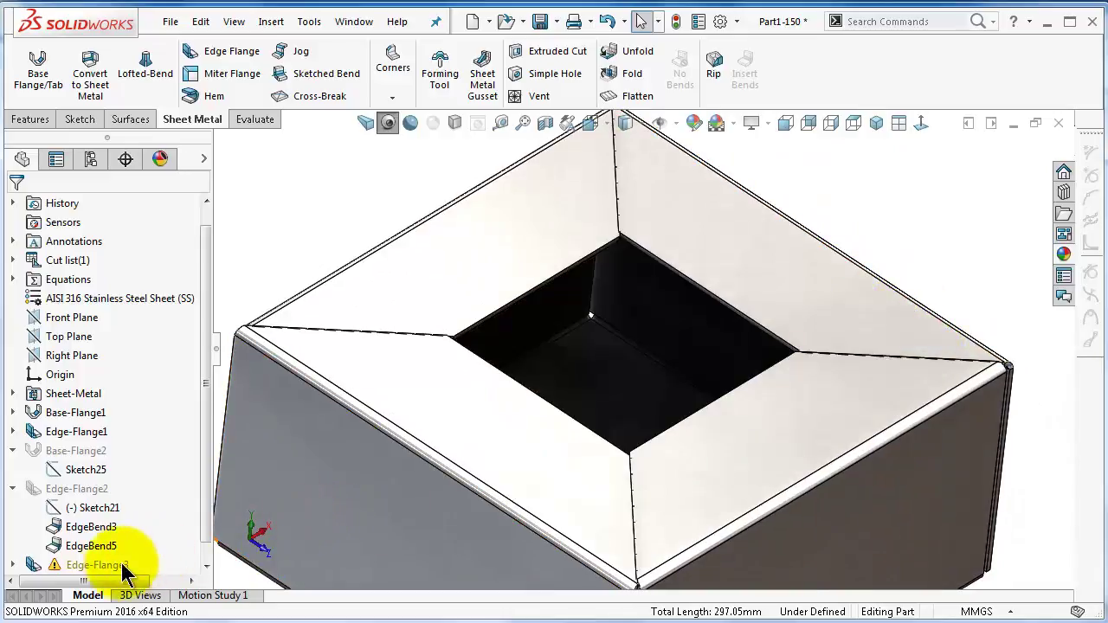
drag(205, 485, 212, 532)
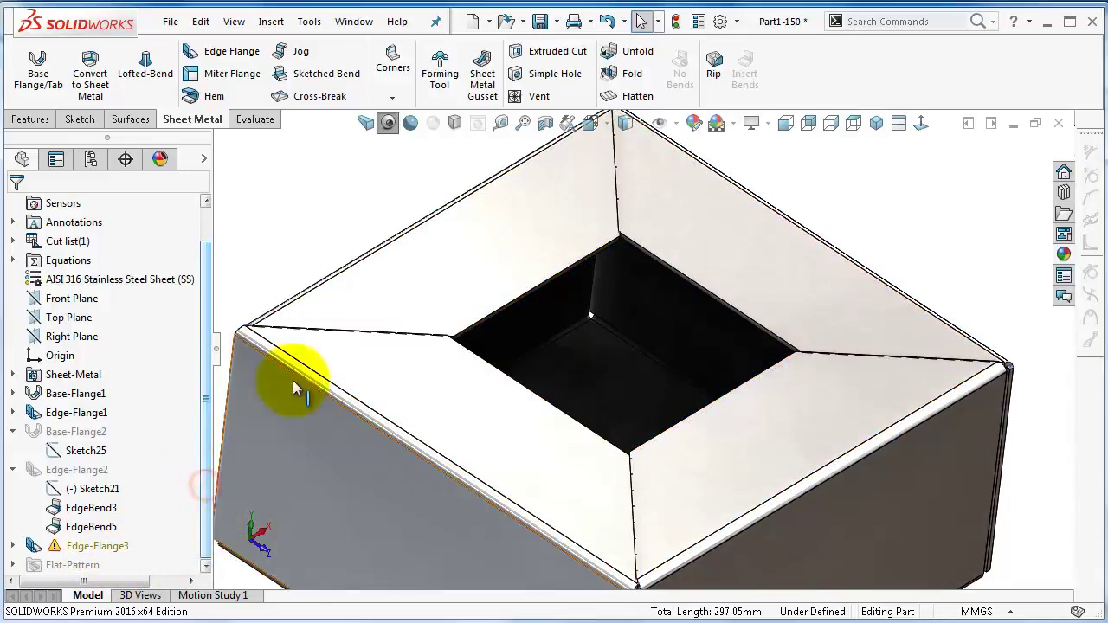
scroll(504, 327, down, 8)
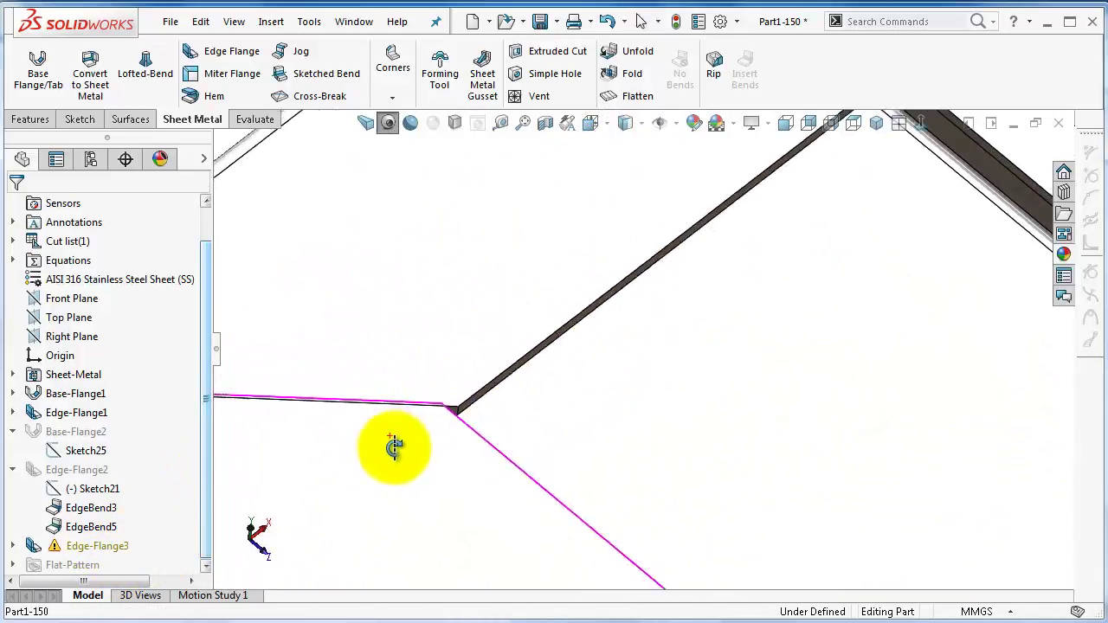
scroll(449, 400, down, 4)
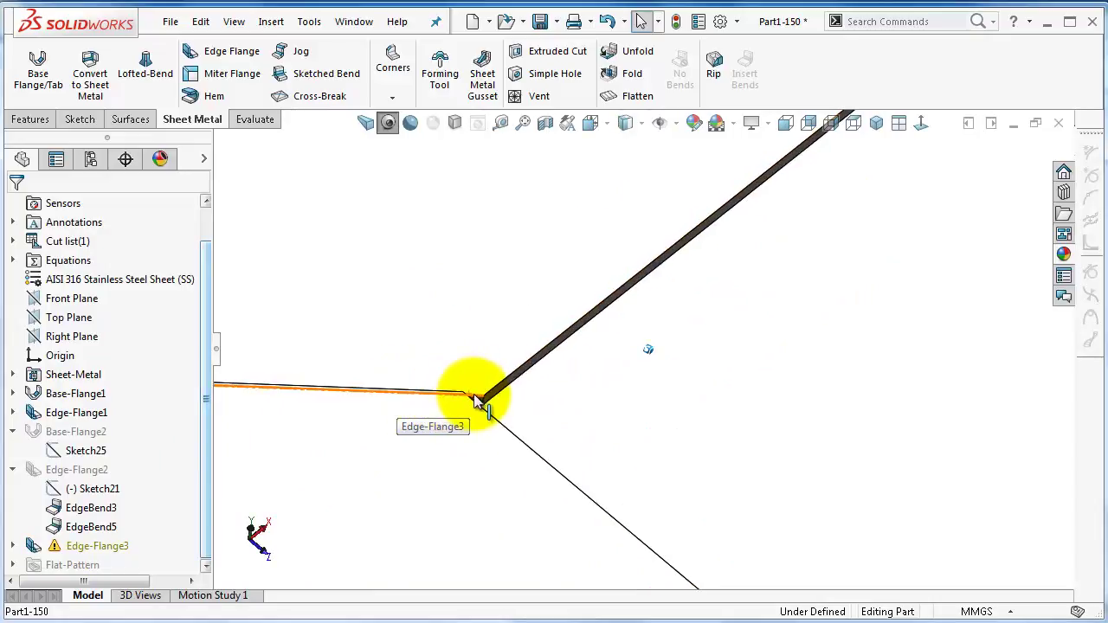
middle_drag(477, 398, 467, 440)
scroll(430, 414, down, 3)
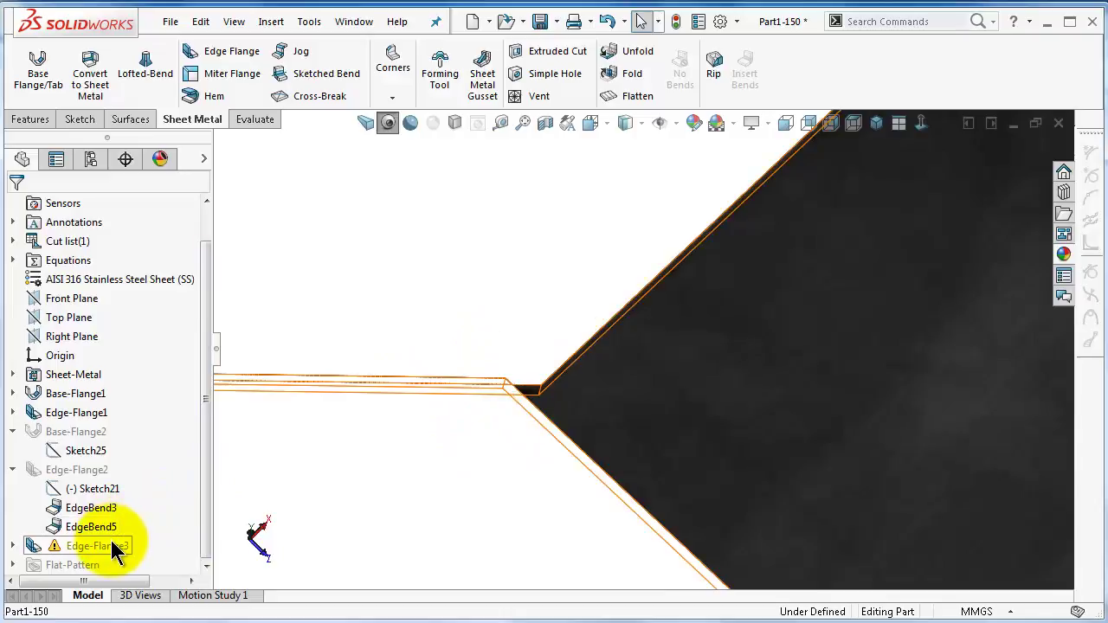
Set the gap distance of the four-sided edge flange to 2 mm, check the miter gap in the preview, and accept it.
click(97, 547)
click(123, 500)
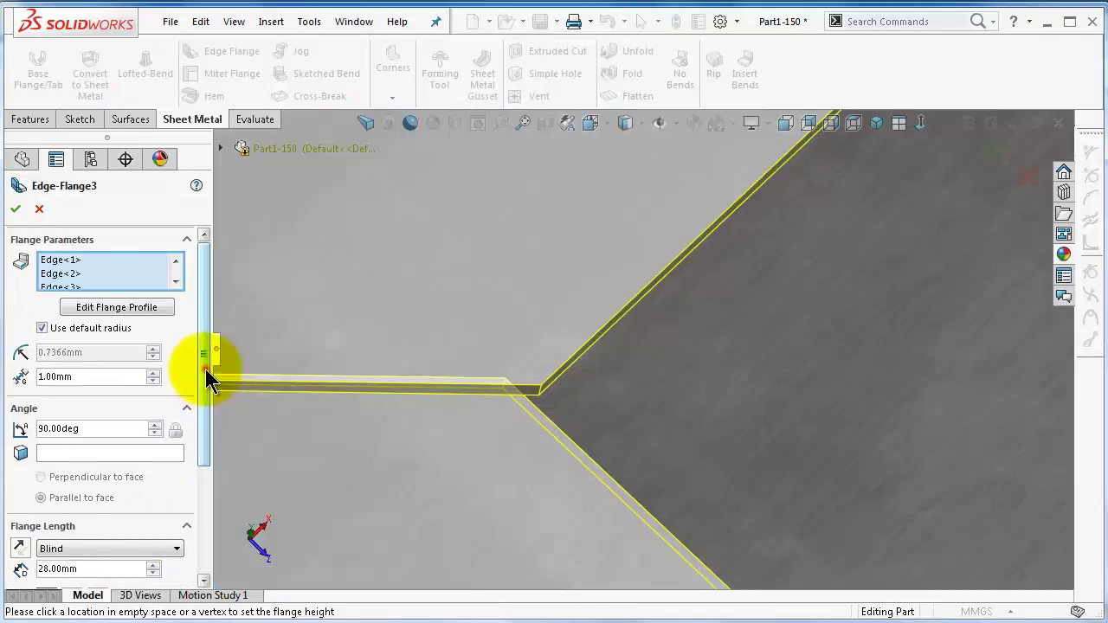
mouse_move(205, 369)
mouse_down()
mouse_move(207, 417)
mouse_move(209, 363)
mouse_move(211, 389)
mouse_up()
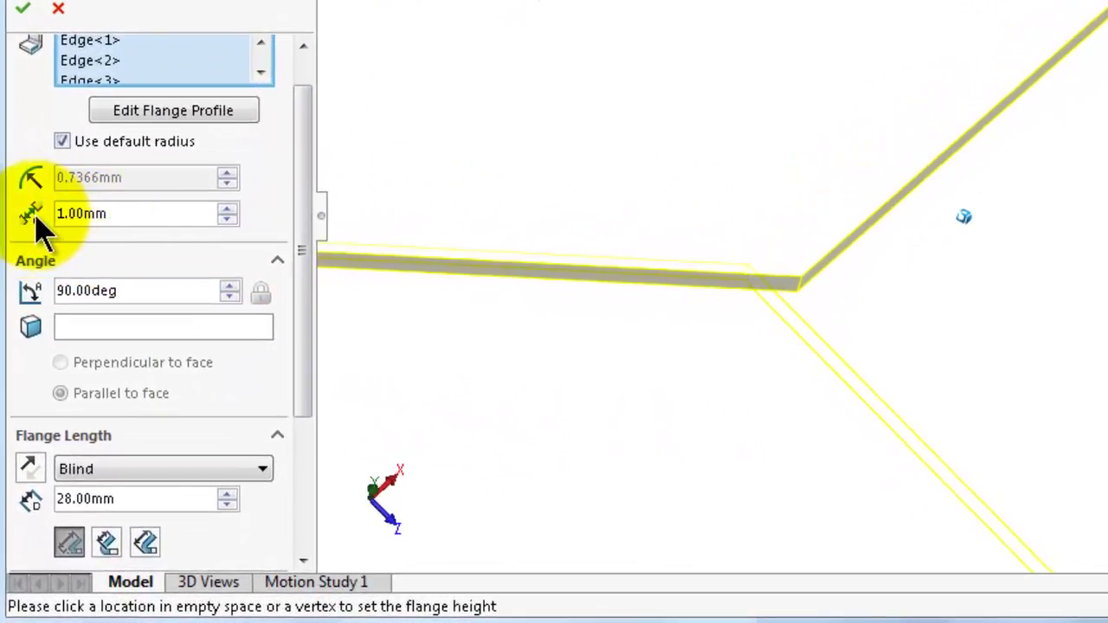
click(227, 207)
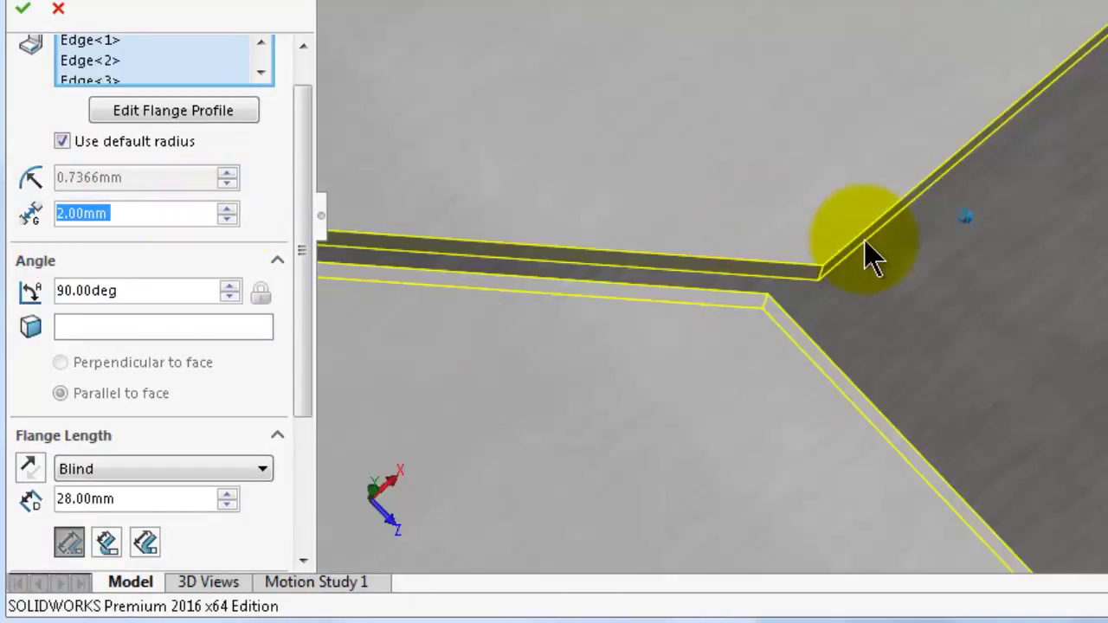
mouse_move(866, 247)
middle_down()
mouse_move(860, 256)
mouse_move(930, 307)
middle_up()
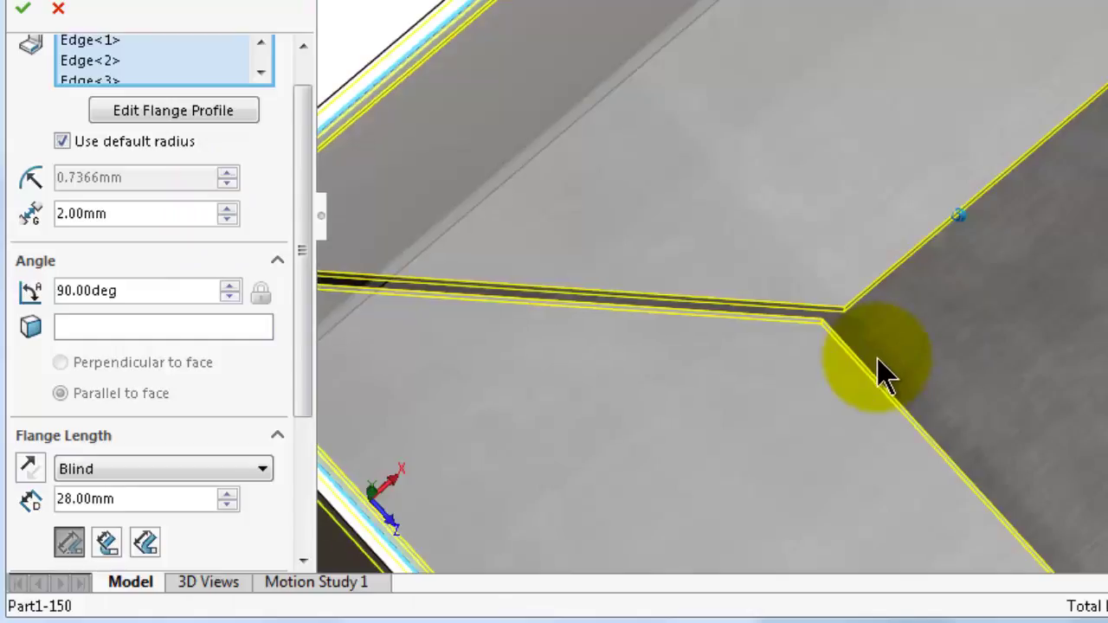
scroll(883, 372, up, 2)
scroll(844, 378, down, 2)
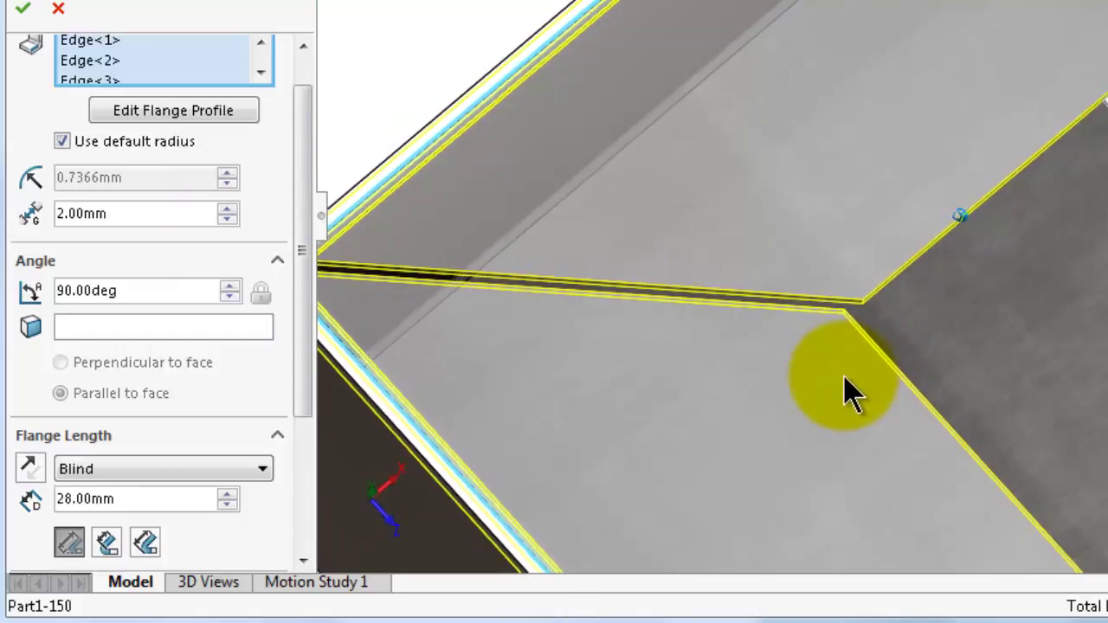
scroll(1021, 297, up, 4)
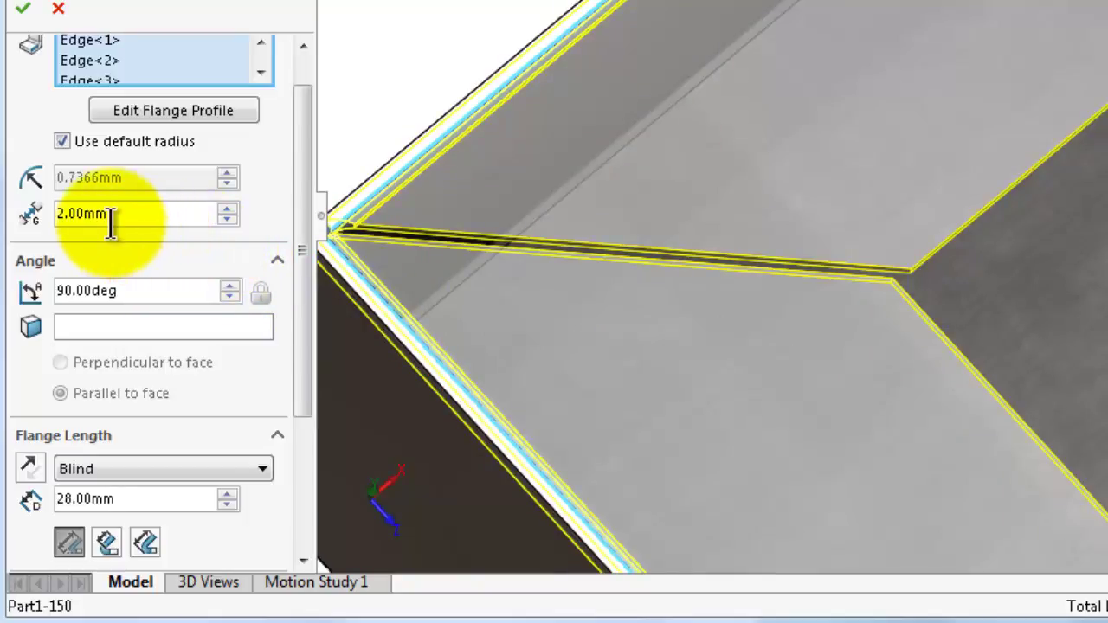
click(227, 218)
click(22, 11)
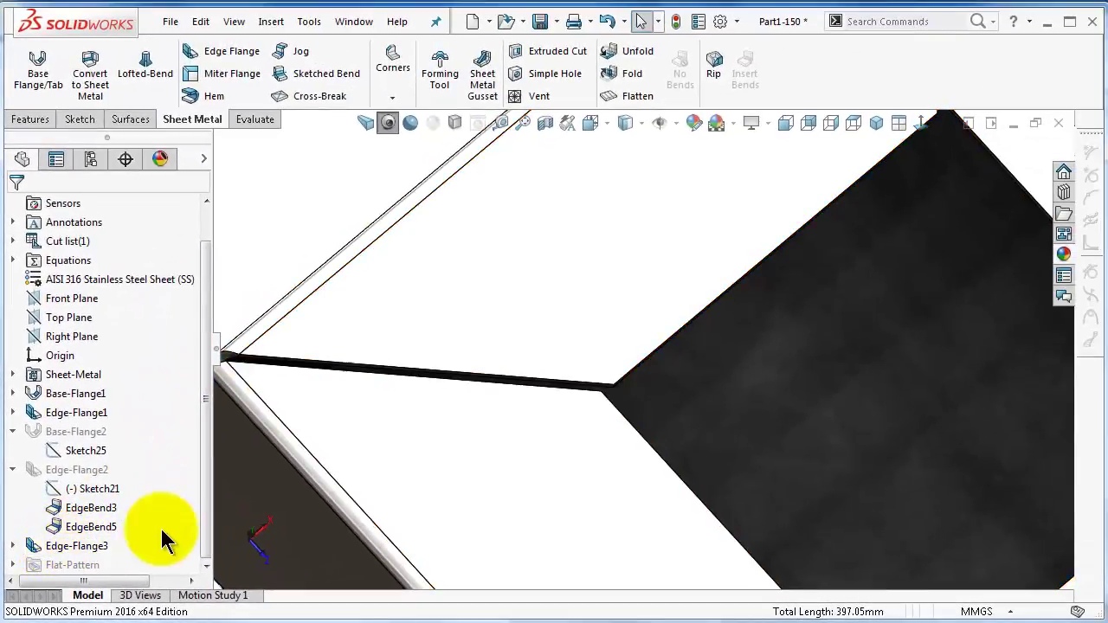
Edit the four-sided edge flange and set its flange angle to 100 degrees.
scroll(161, 535, up, 1)
click(847, 482)
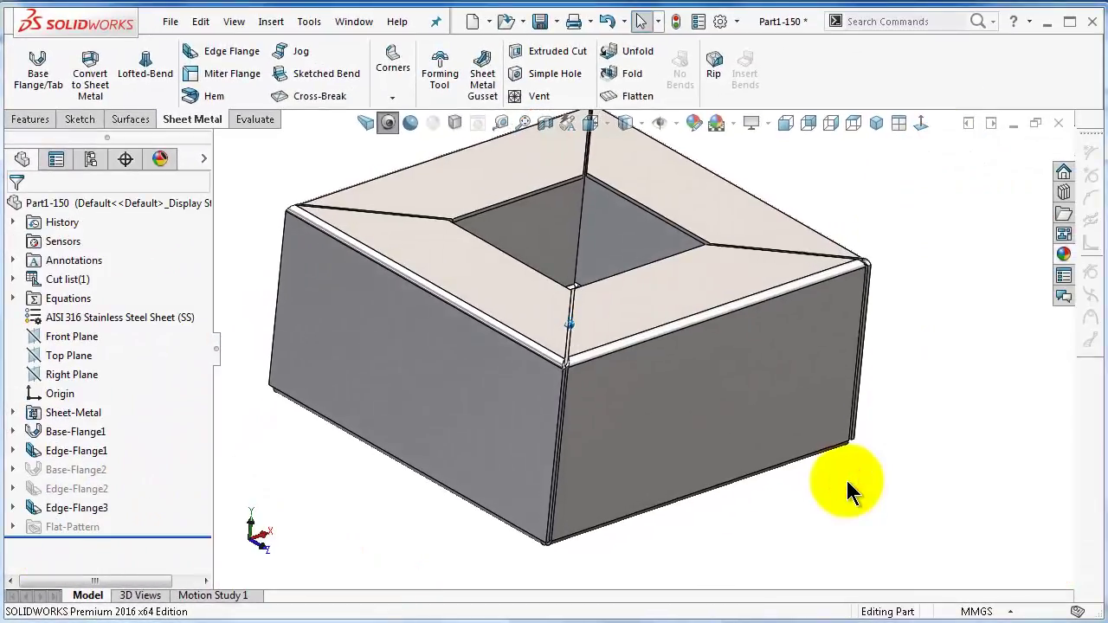
key(ctrl+1)
key(ctrl+7)
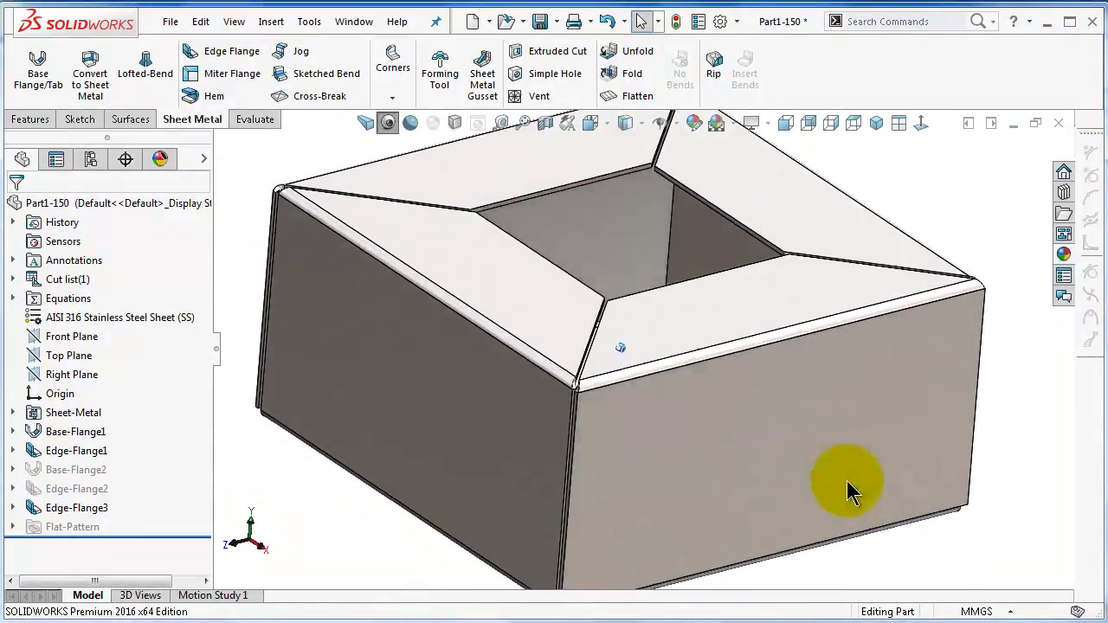
click(78, 508)
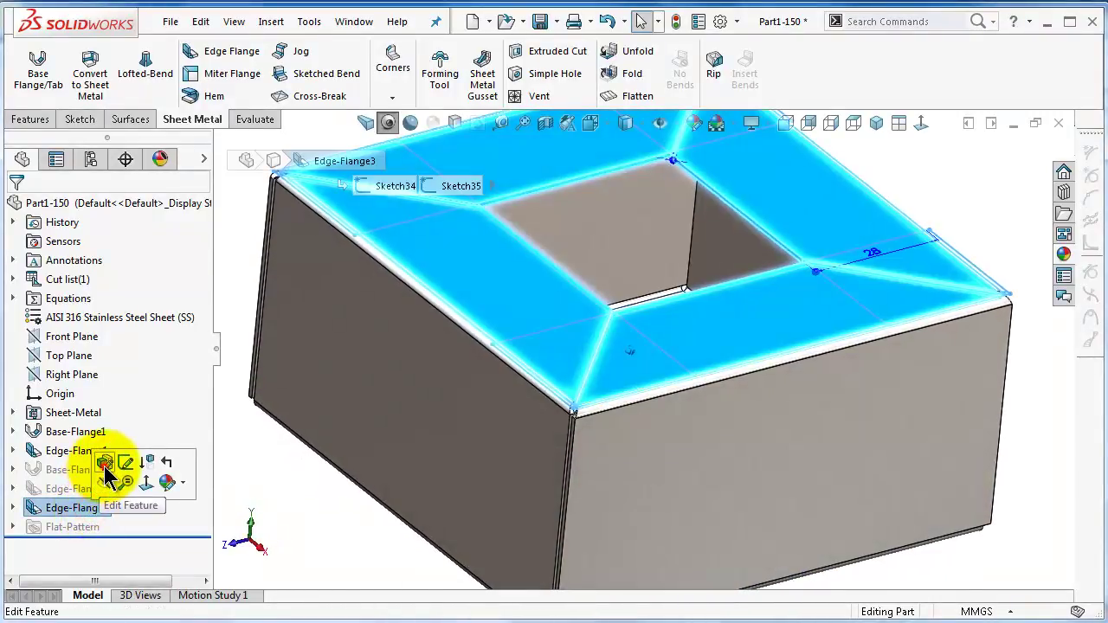
click(105, 474)
drag(205, 301, 209, 371)
click(154, 314)
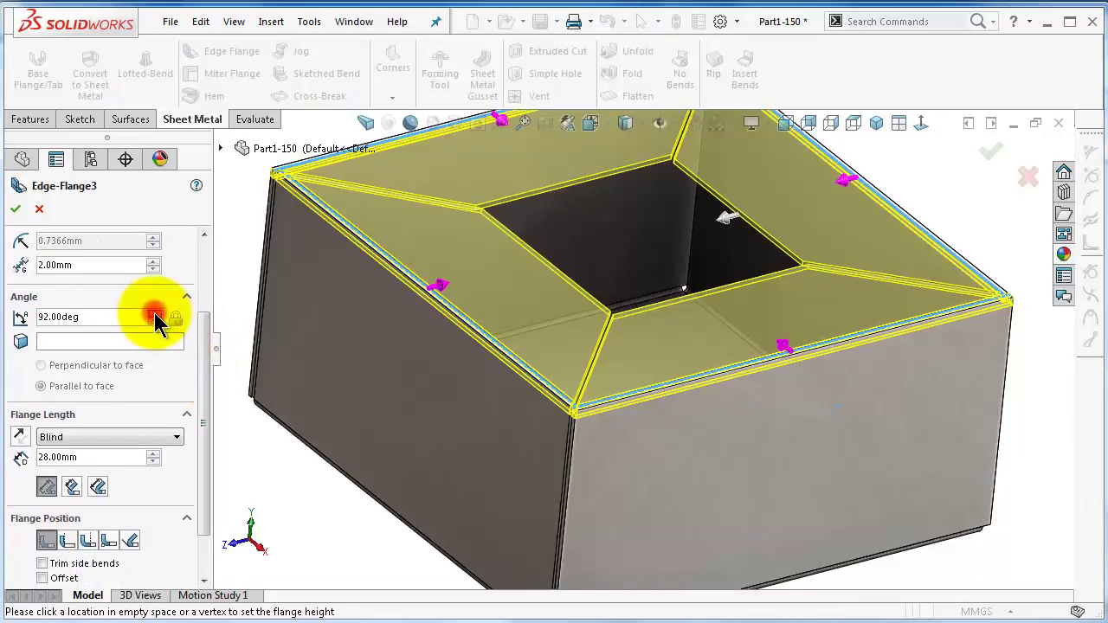
click(154, 312)
click(154, 313)
click(154, 312)
click(154, 313)
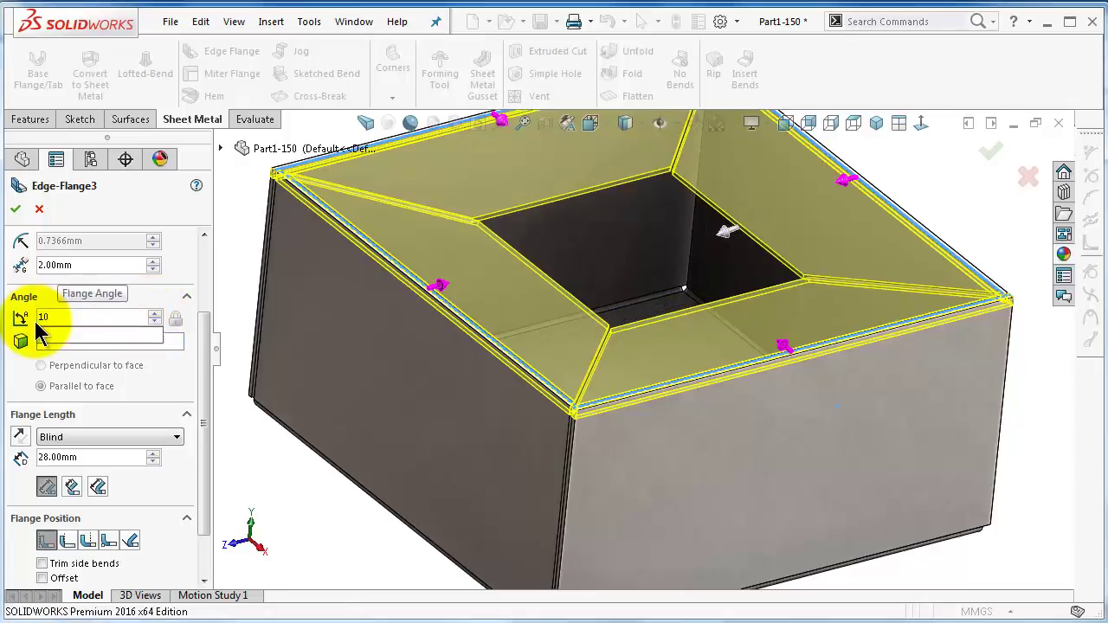
click(28, 370)
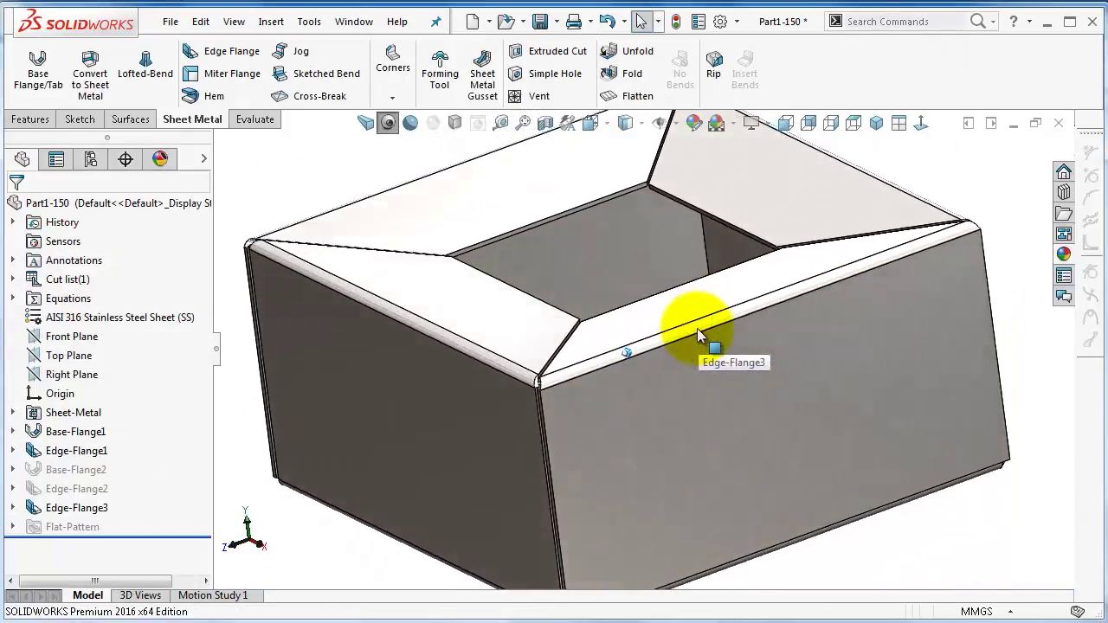
Set the flange angle of the four-sided edge flange to 80 degrees and inspect the mitered corners of the result.
middle_drag(697, 329, 674, 329)
click(77, 507)
click(81, 453)
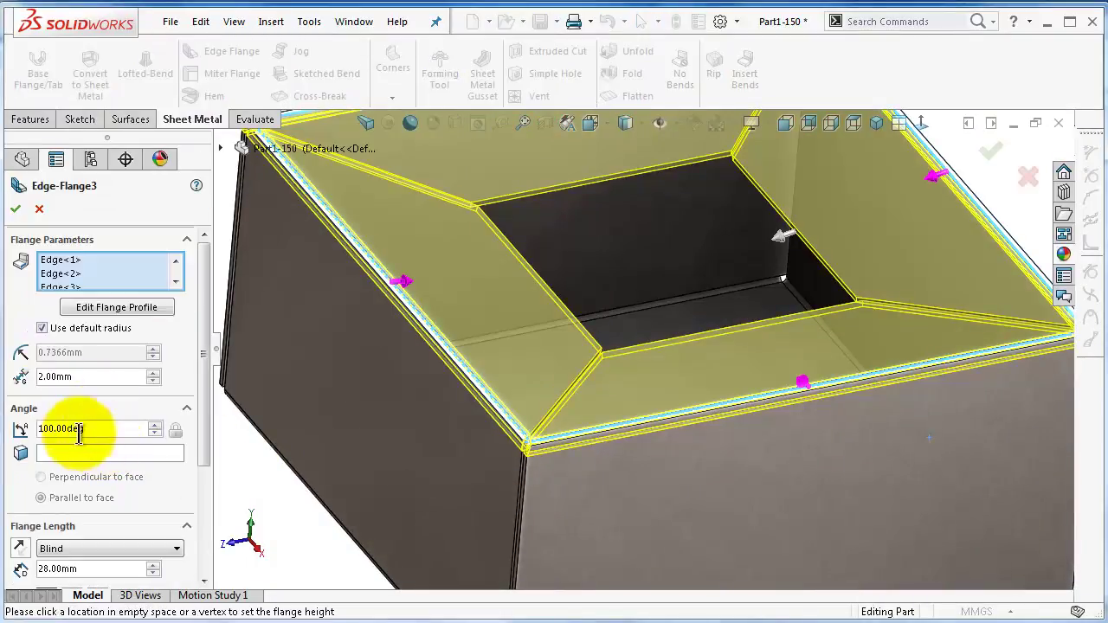
text(8)
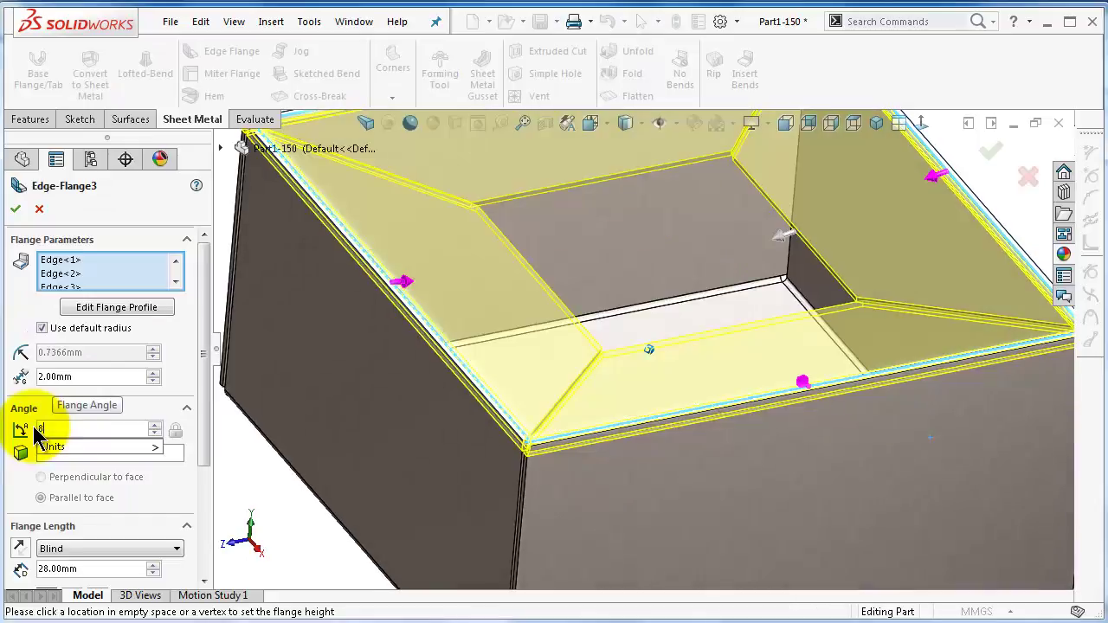
text(0)
key(Return)
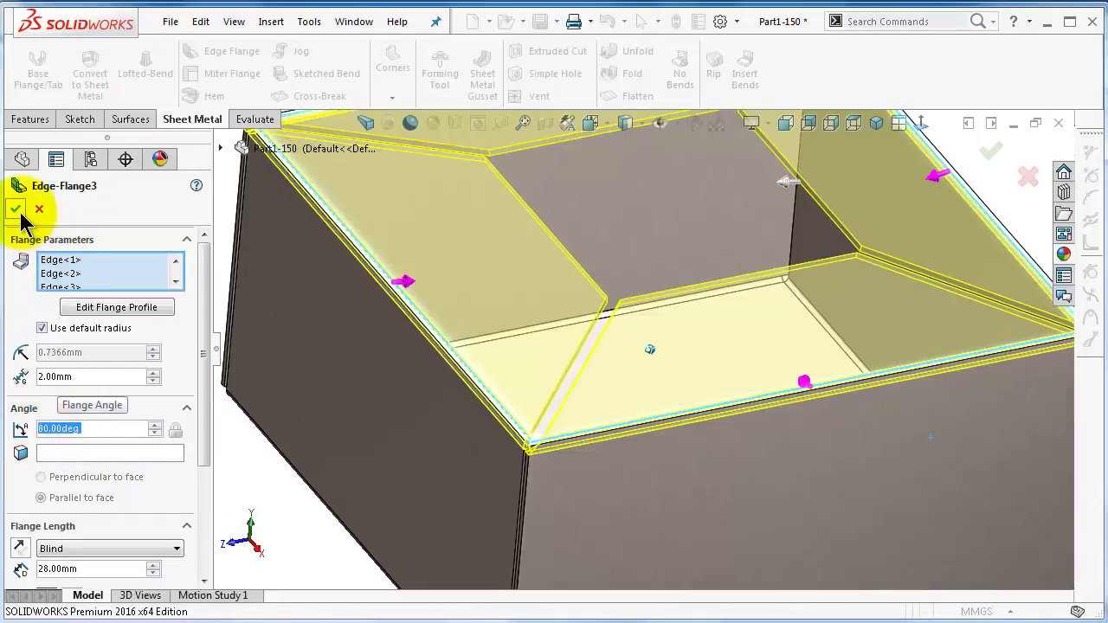
middle_drag(534, 390, 531, 342)
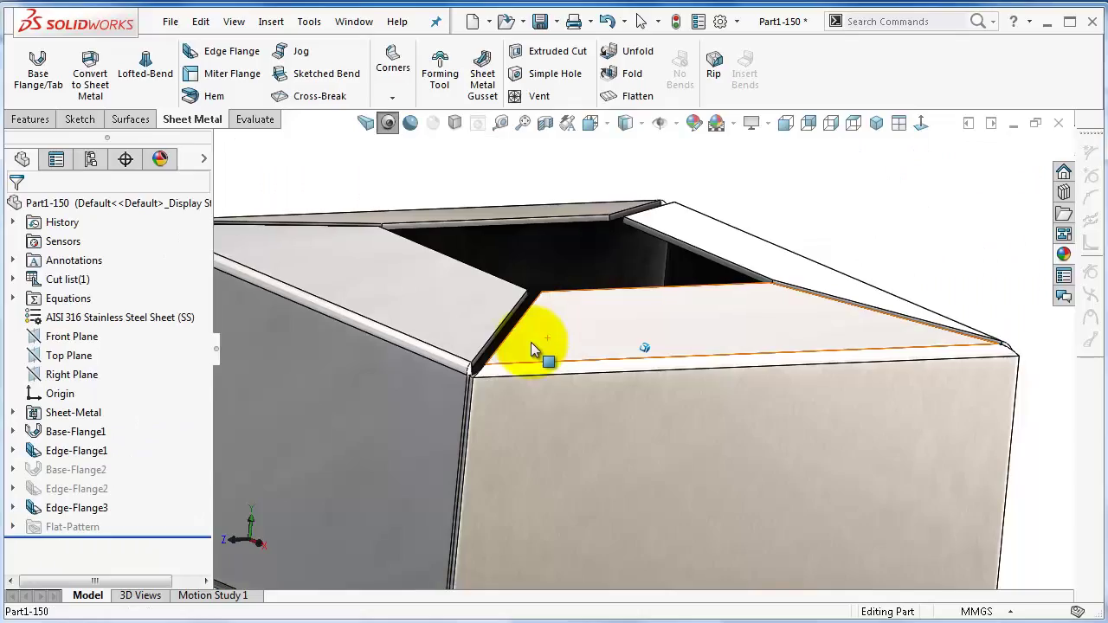
middle_drag(618, 418, 653, 346)
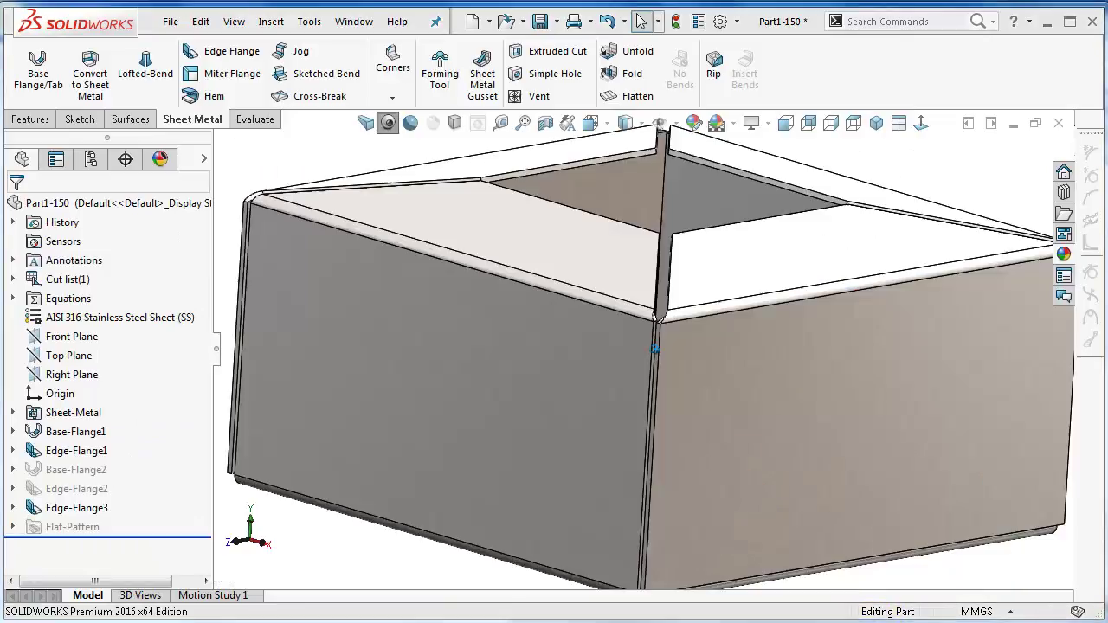
Edit the four-sided edge flange, compare outer and inner virtual sharp length measurement, and choose Inner Virtual Sharp for the 28 mm length.
click(69, 513)
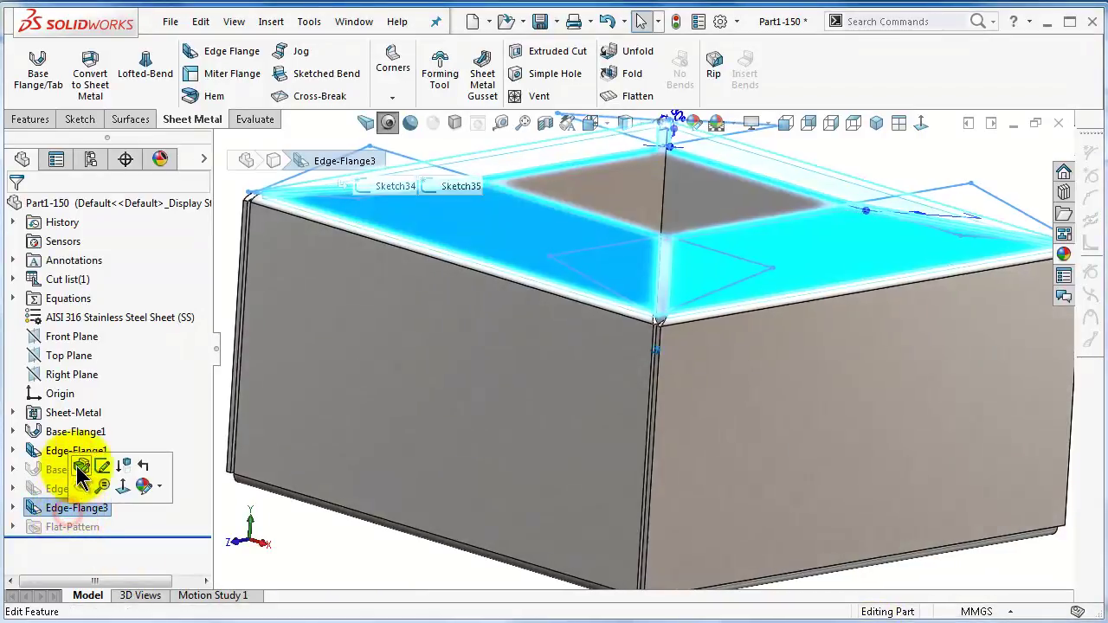
click(83, 464)
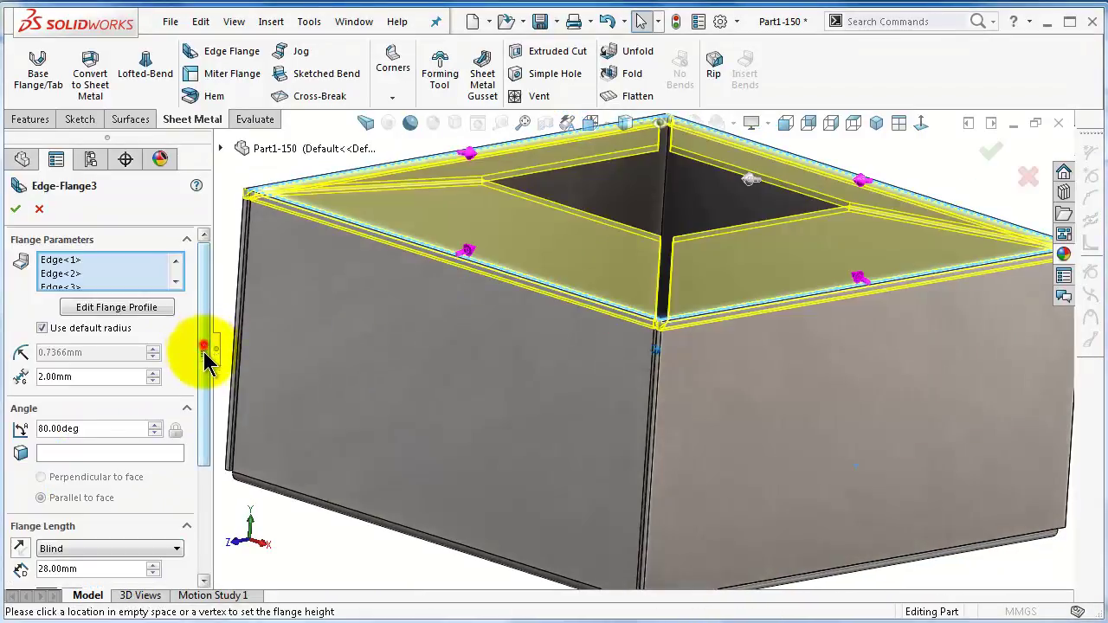
scroll(206, 450, down, 5)
scroll(697, 320, down, 6)
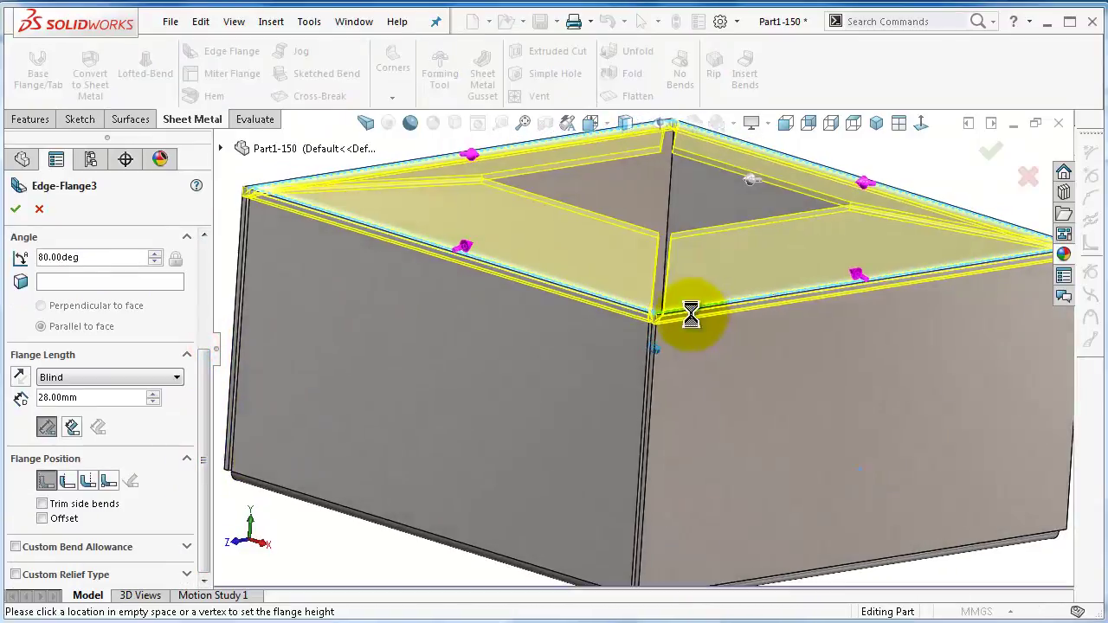
click(72, 427)
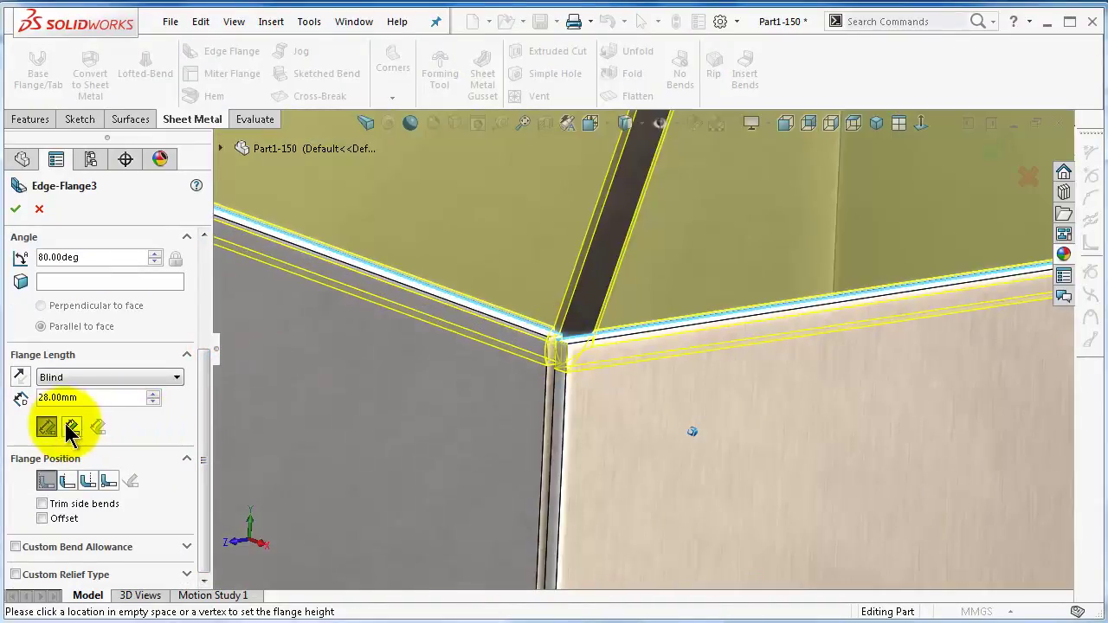
scroll(502, 355, up, 6)
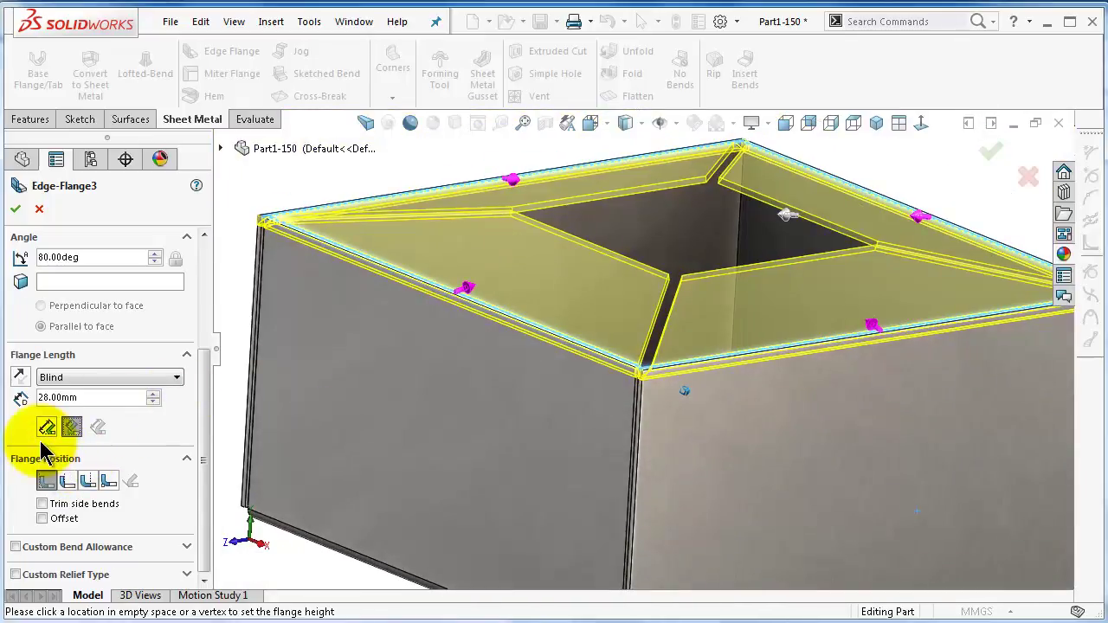
click(47, 427)
click(72, 427)
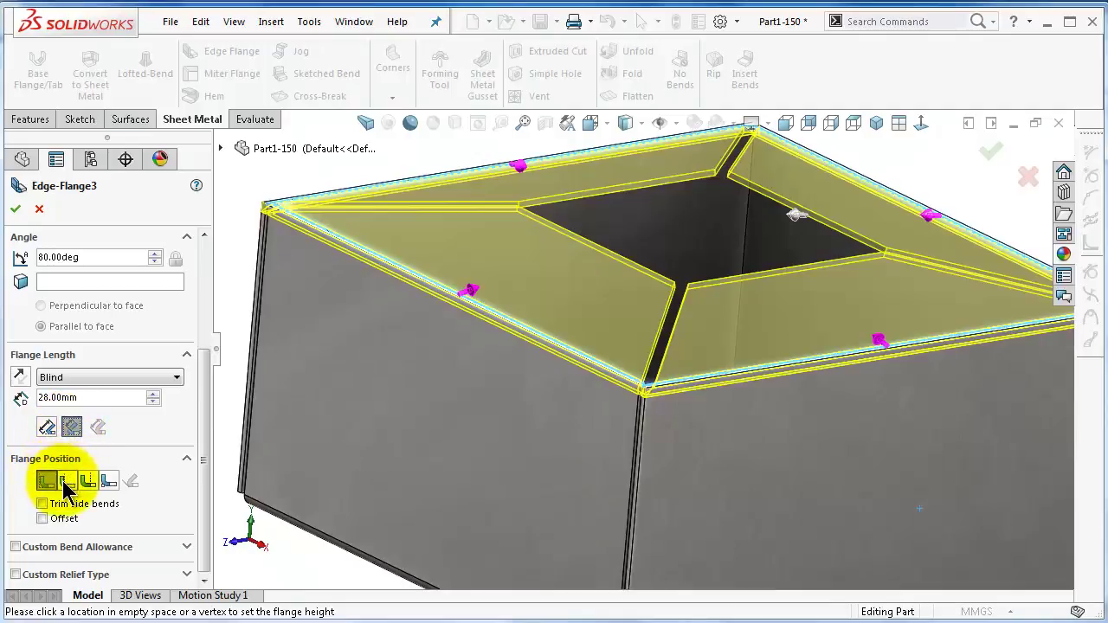
Try the Material Outside flange position, switch it to Bend Outside, and accept the edge flange.
click(68, 485)
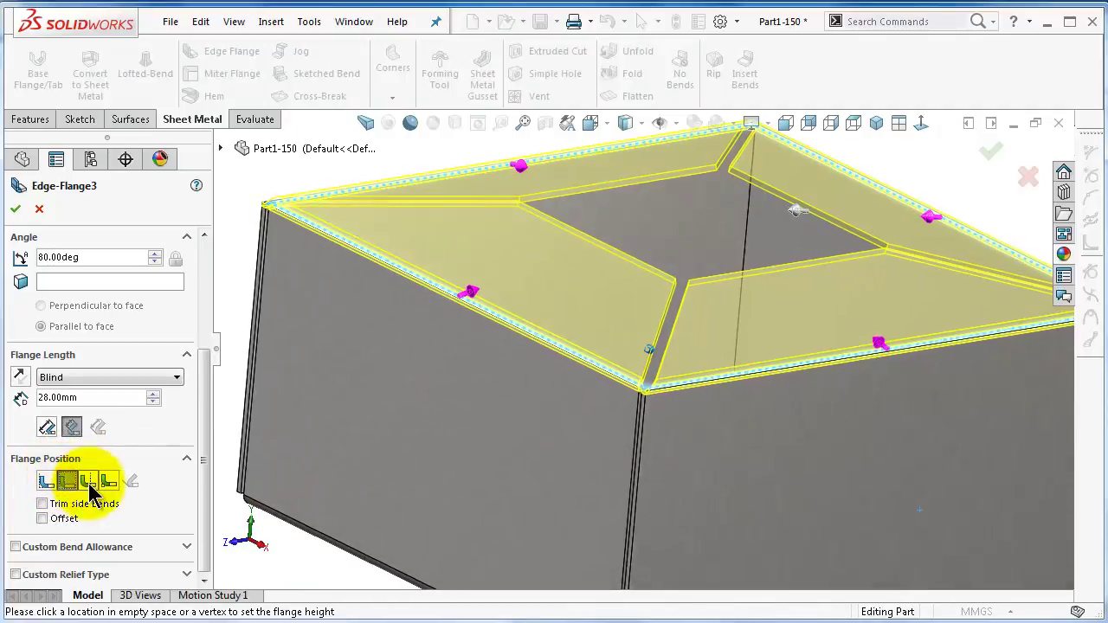
click(87, 482)
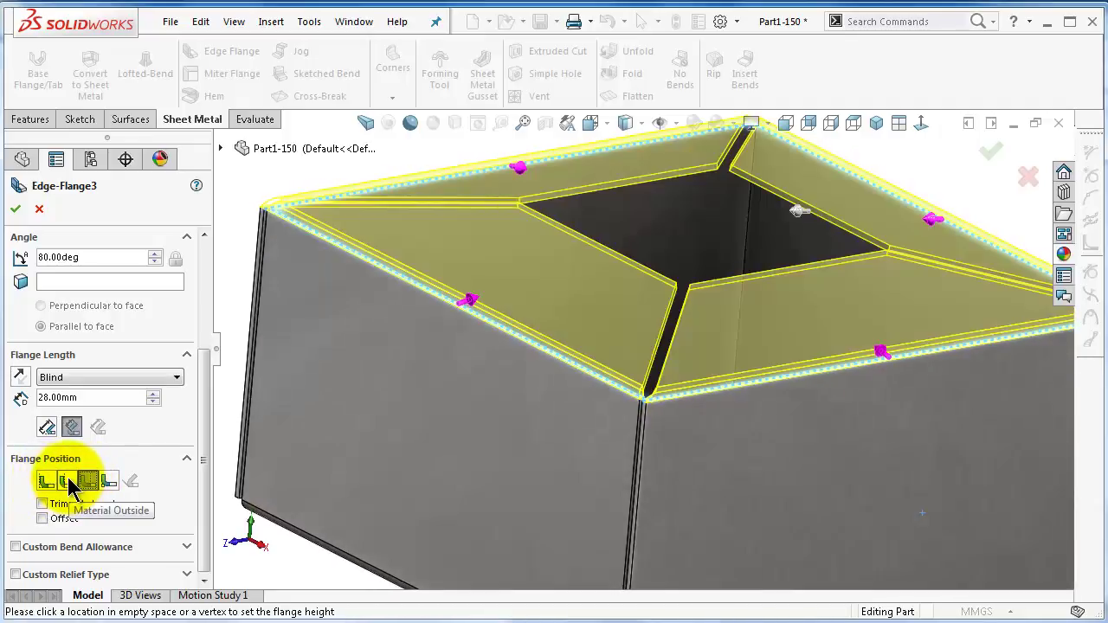
drag(201, 418, 205, 297)
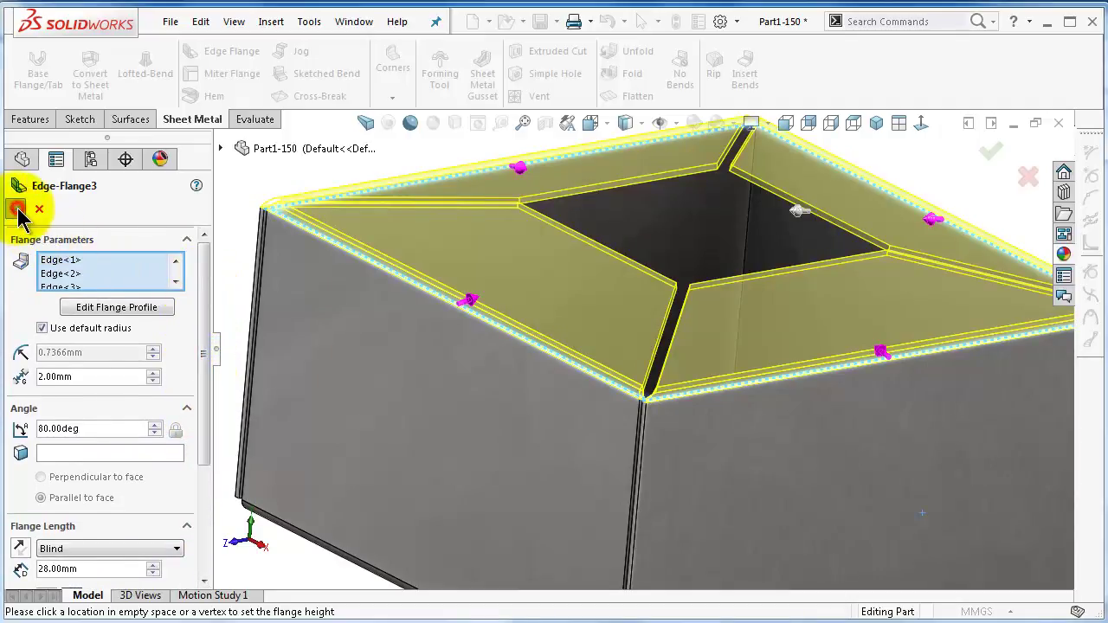
key(Return)
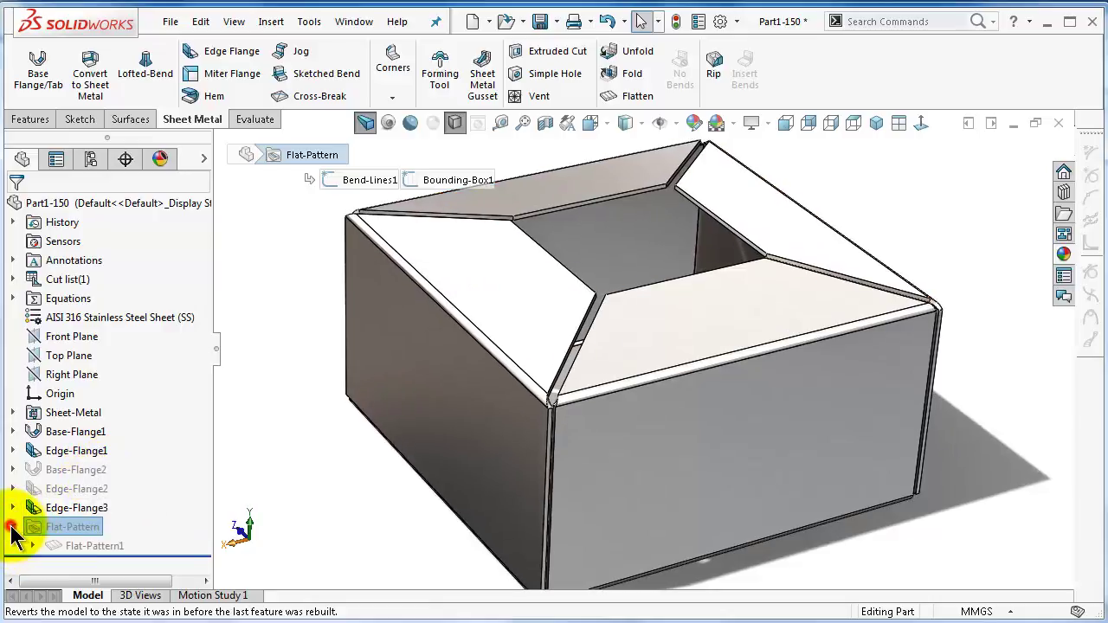
Flatten the box by unsuppressing its Flat-Pattern1 feature.
click(91, 545)
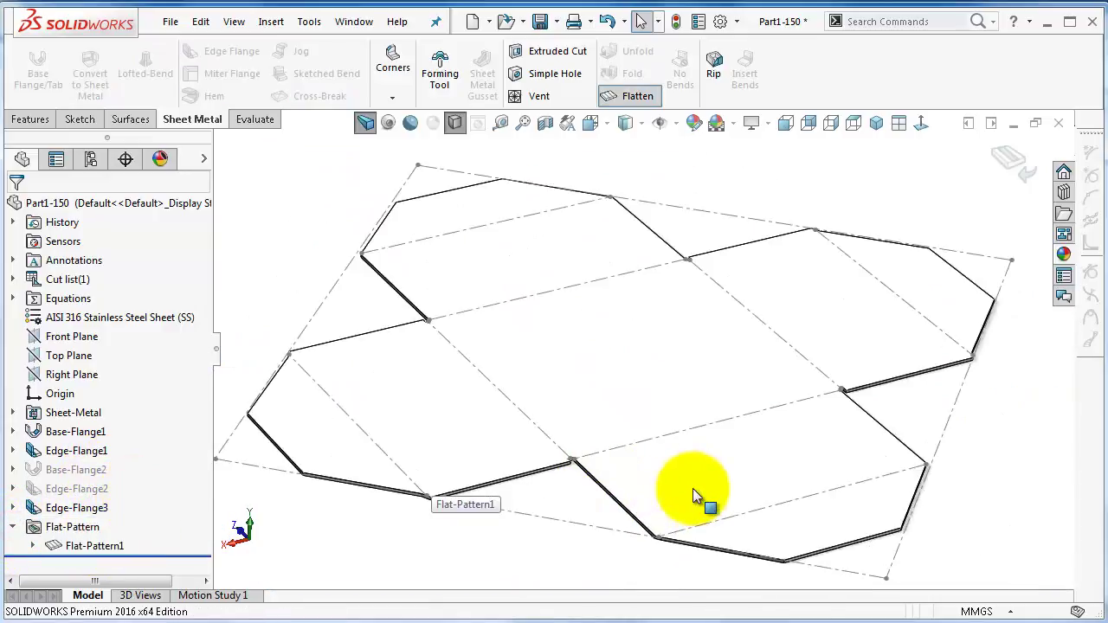
Examine the flattened box from both sides, checking its bend lines, corner cutouts and the mitered edges of the four flanges.
scroll(707, 285, down, 10)
scroll(706, 287, up, 8)
scroll(702, 291, up, 2)
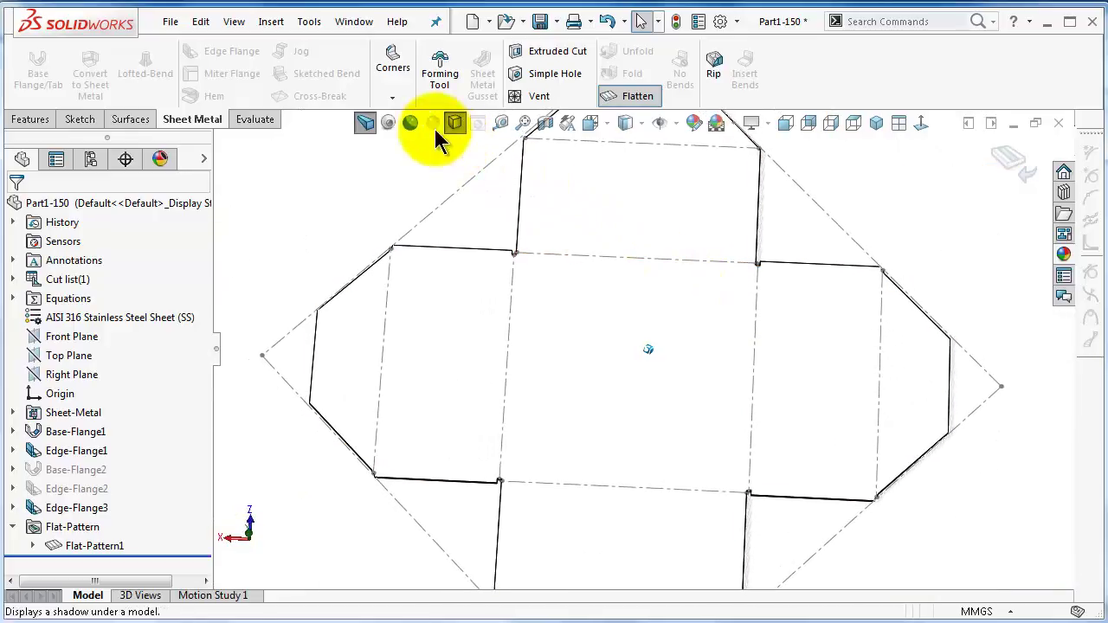
key(Up)
key(Up)
key(Up)
key(Up)
key(Up)
key(Up)
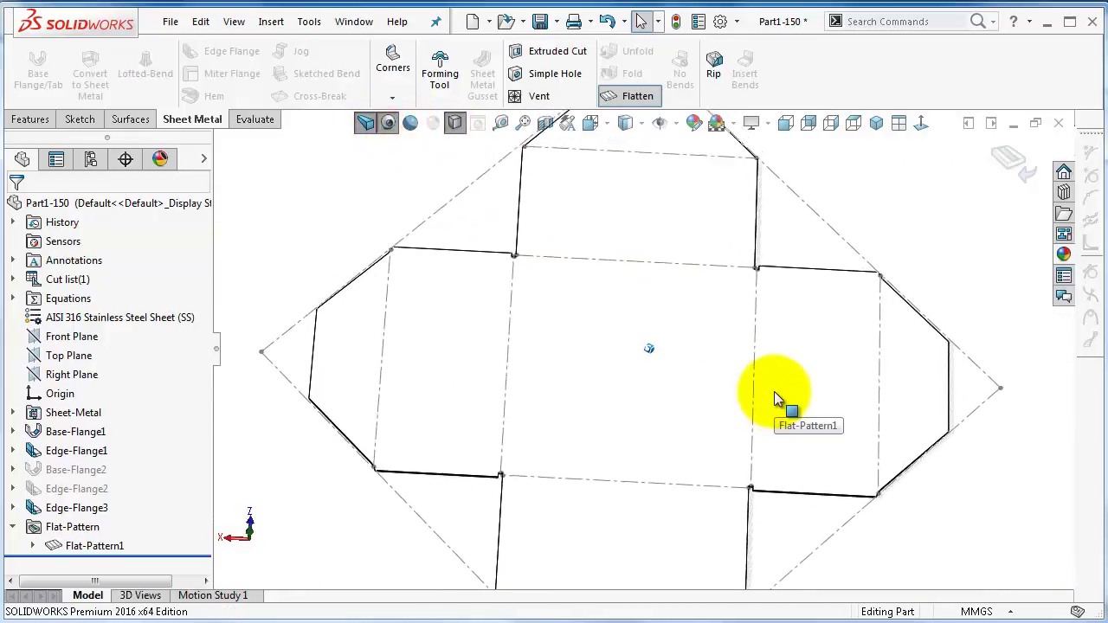
key(Up)
key(Up)
key(Up)
key(Up)
key(Up)
key(Up)
key(alt+Left)
key(alt+Left)
key(alt+Left)
key(alt+Left)
key(alt+Left)
key(alt+Left)
key(alt+Left)
key(alt+Right)
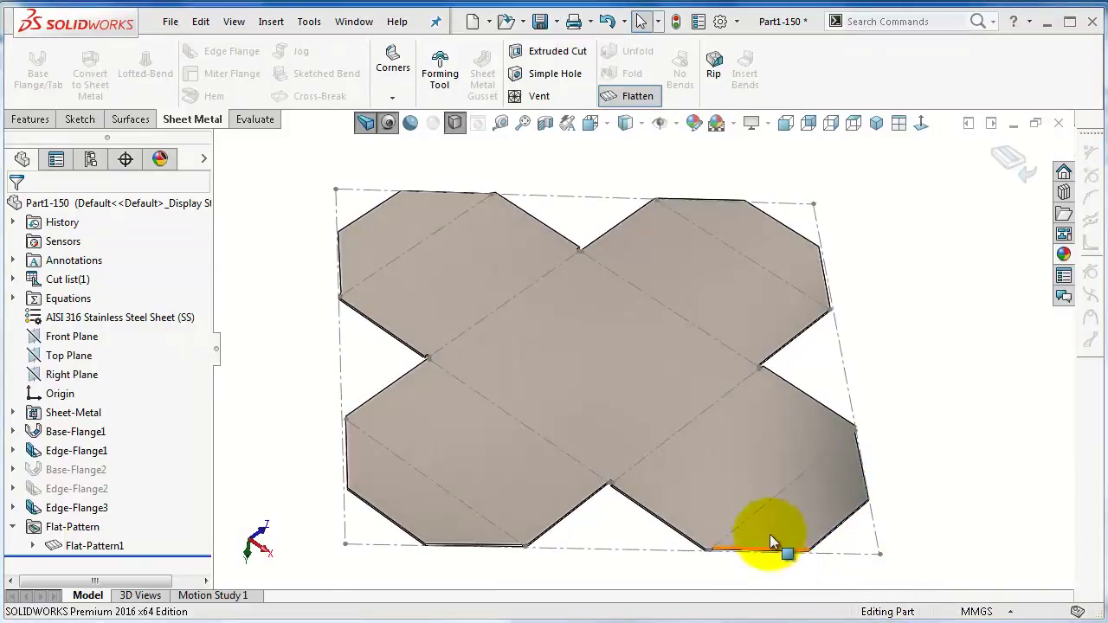
View the whole flat pattern face-on and exit the flattened state to fold the box back up.
click(767, 524)
click(891, 447)
click(943, 371)
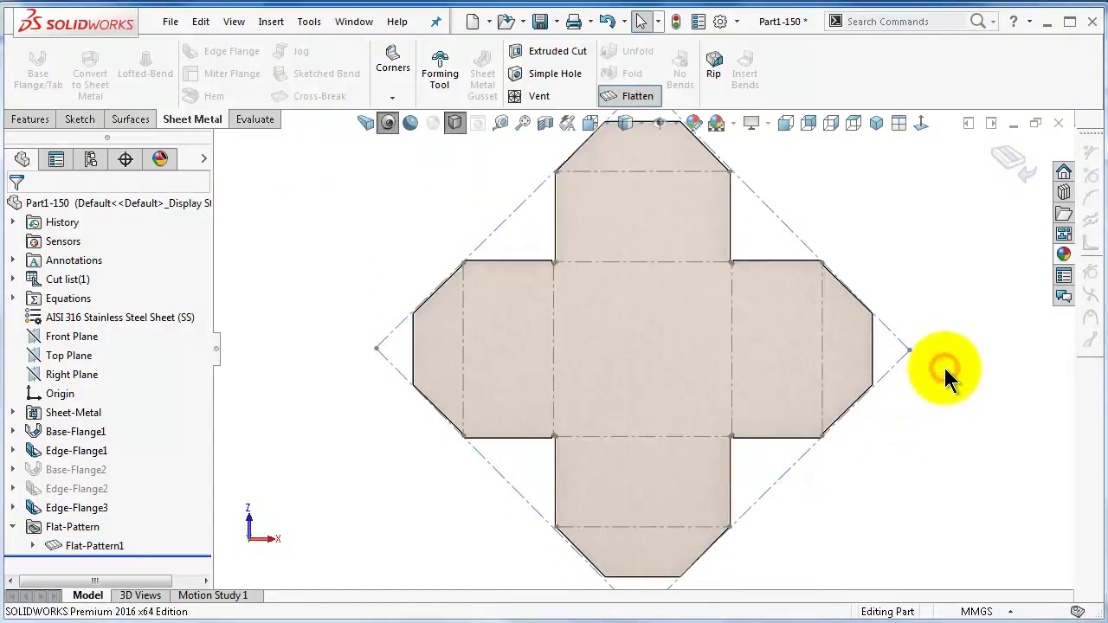
key(f)
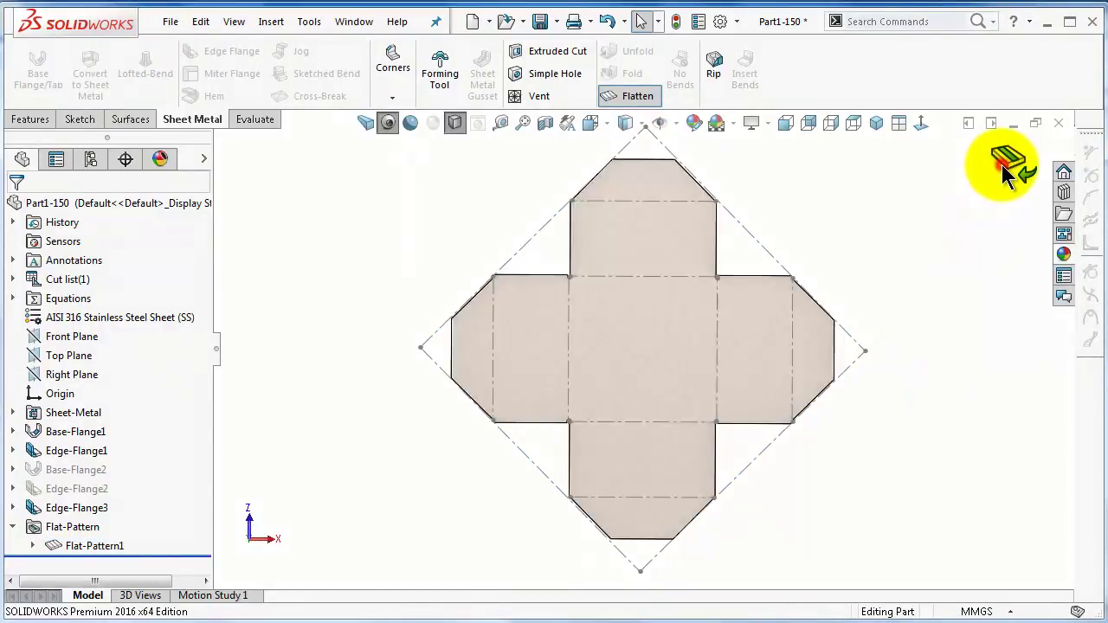
click(1006, 169)
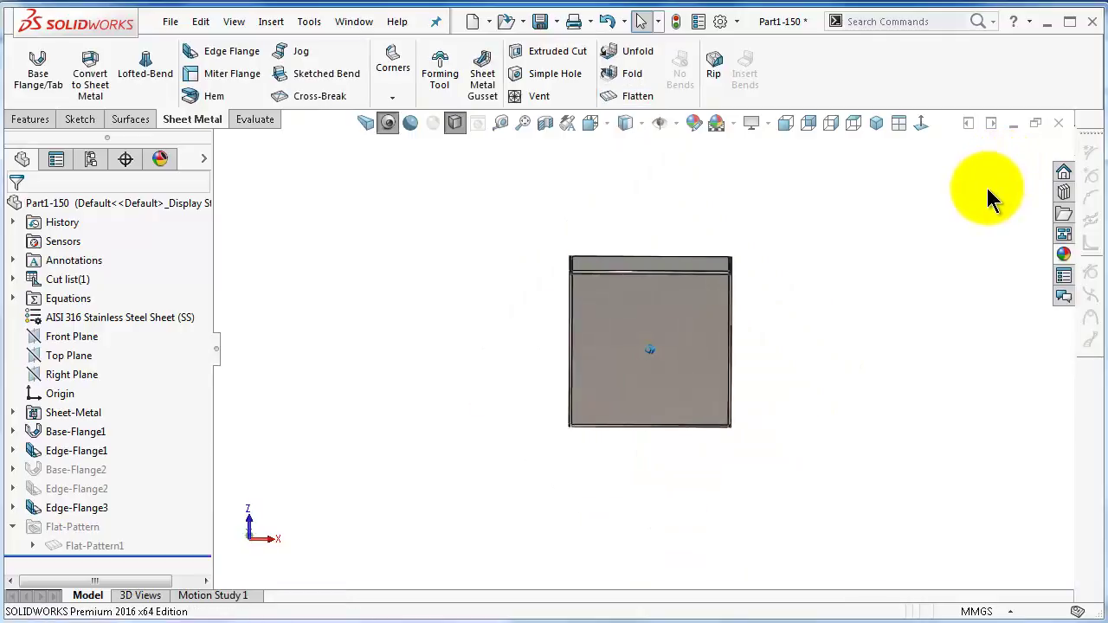